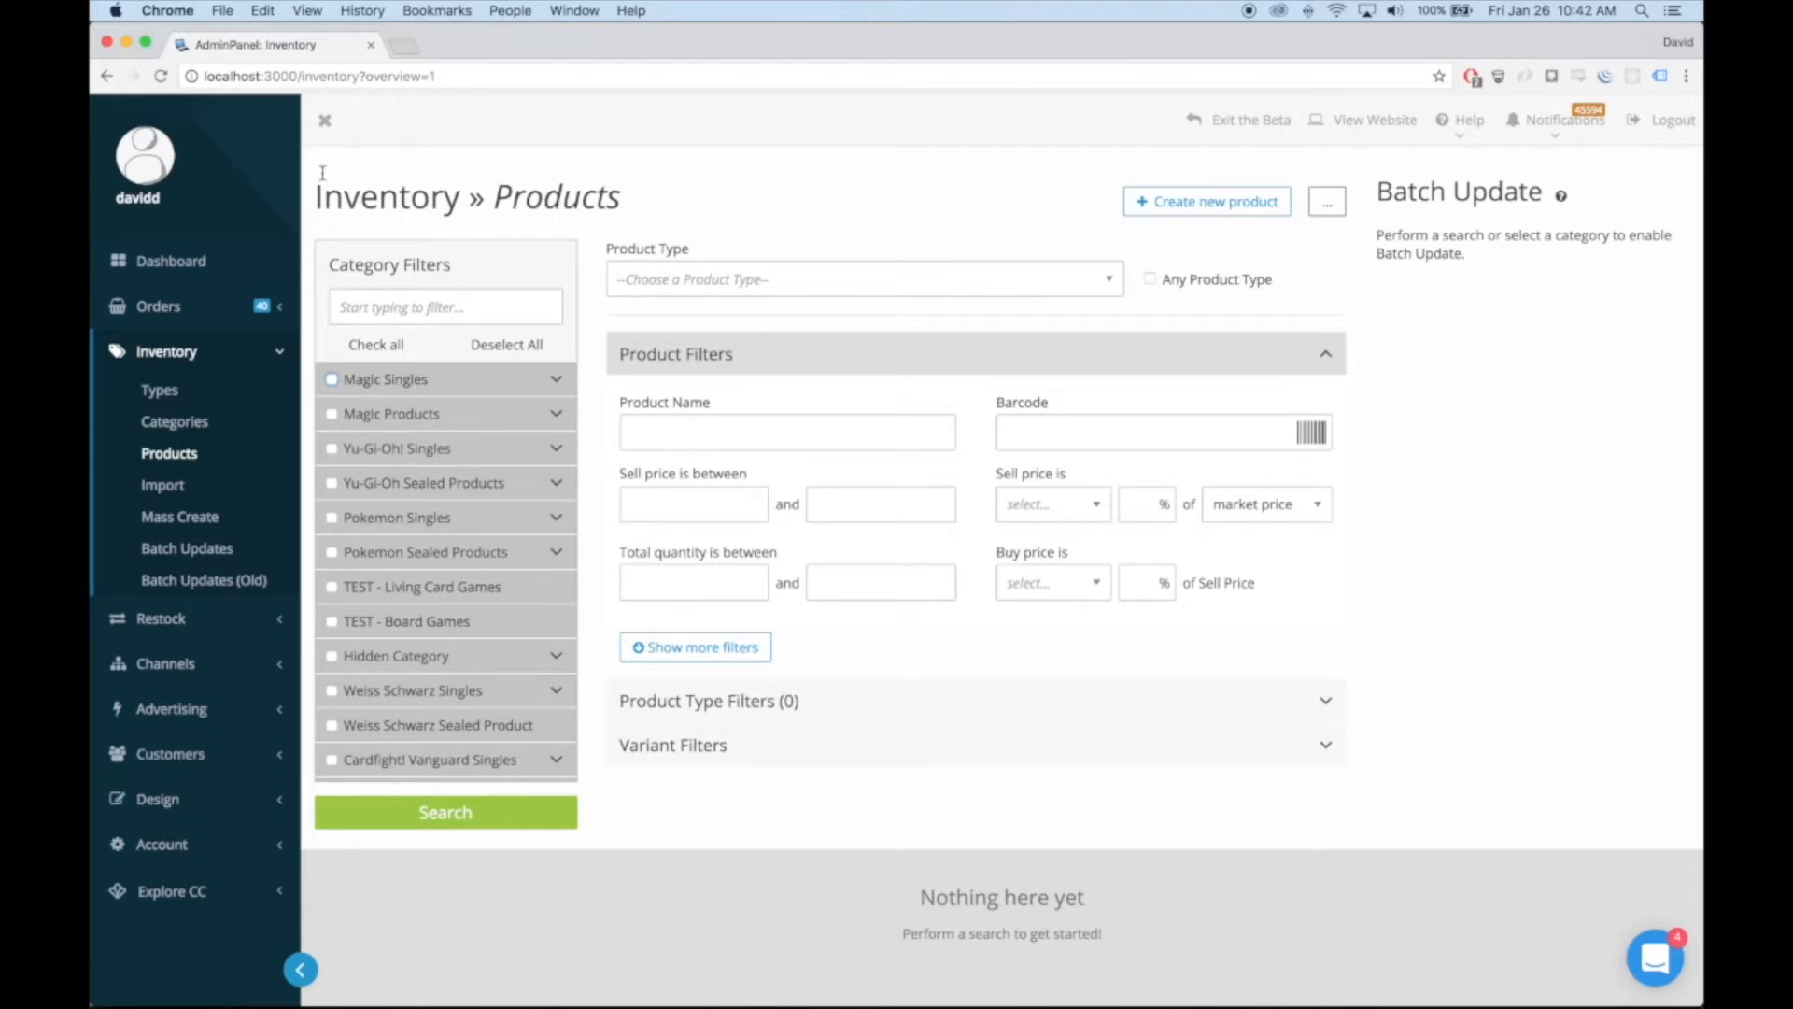
drag(320, 177, 681, 187)
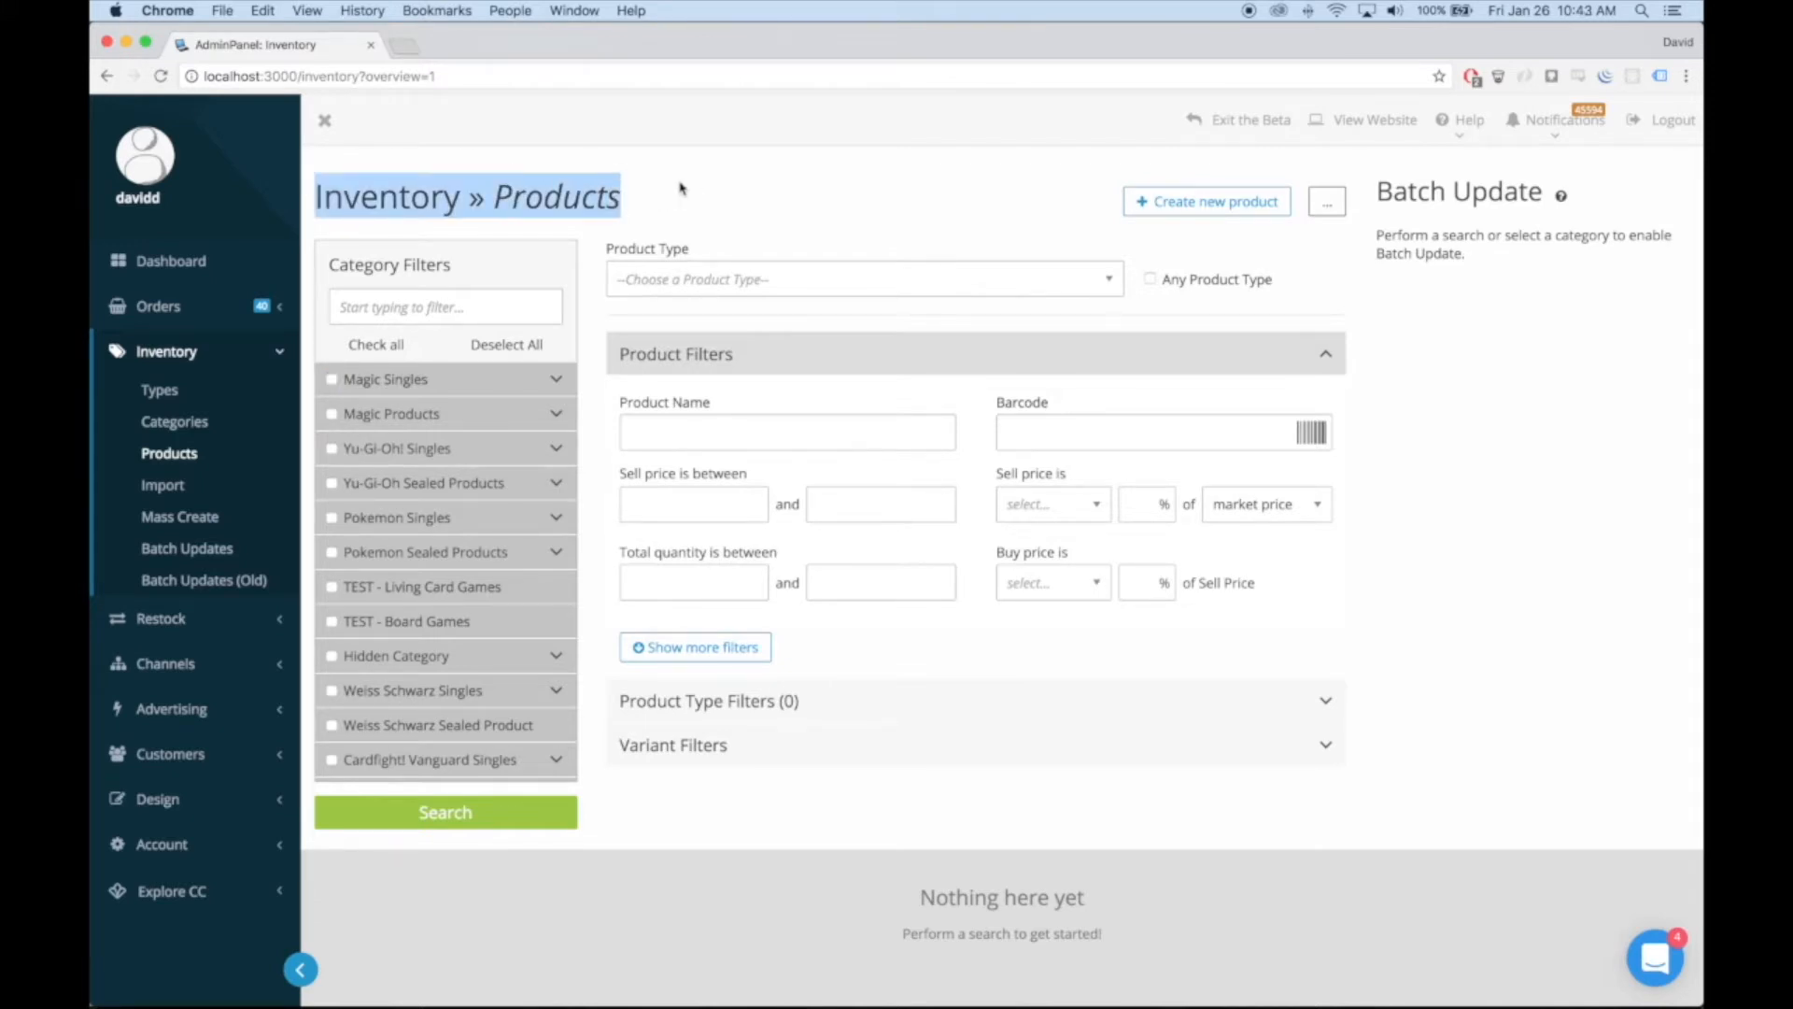
click(680, 188)
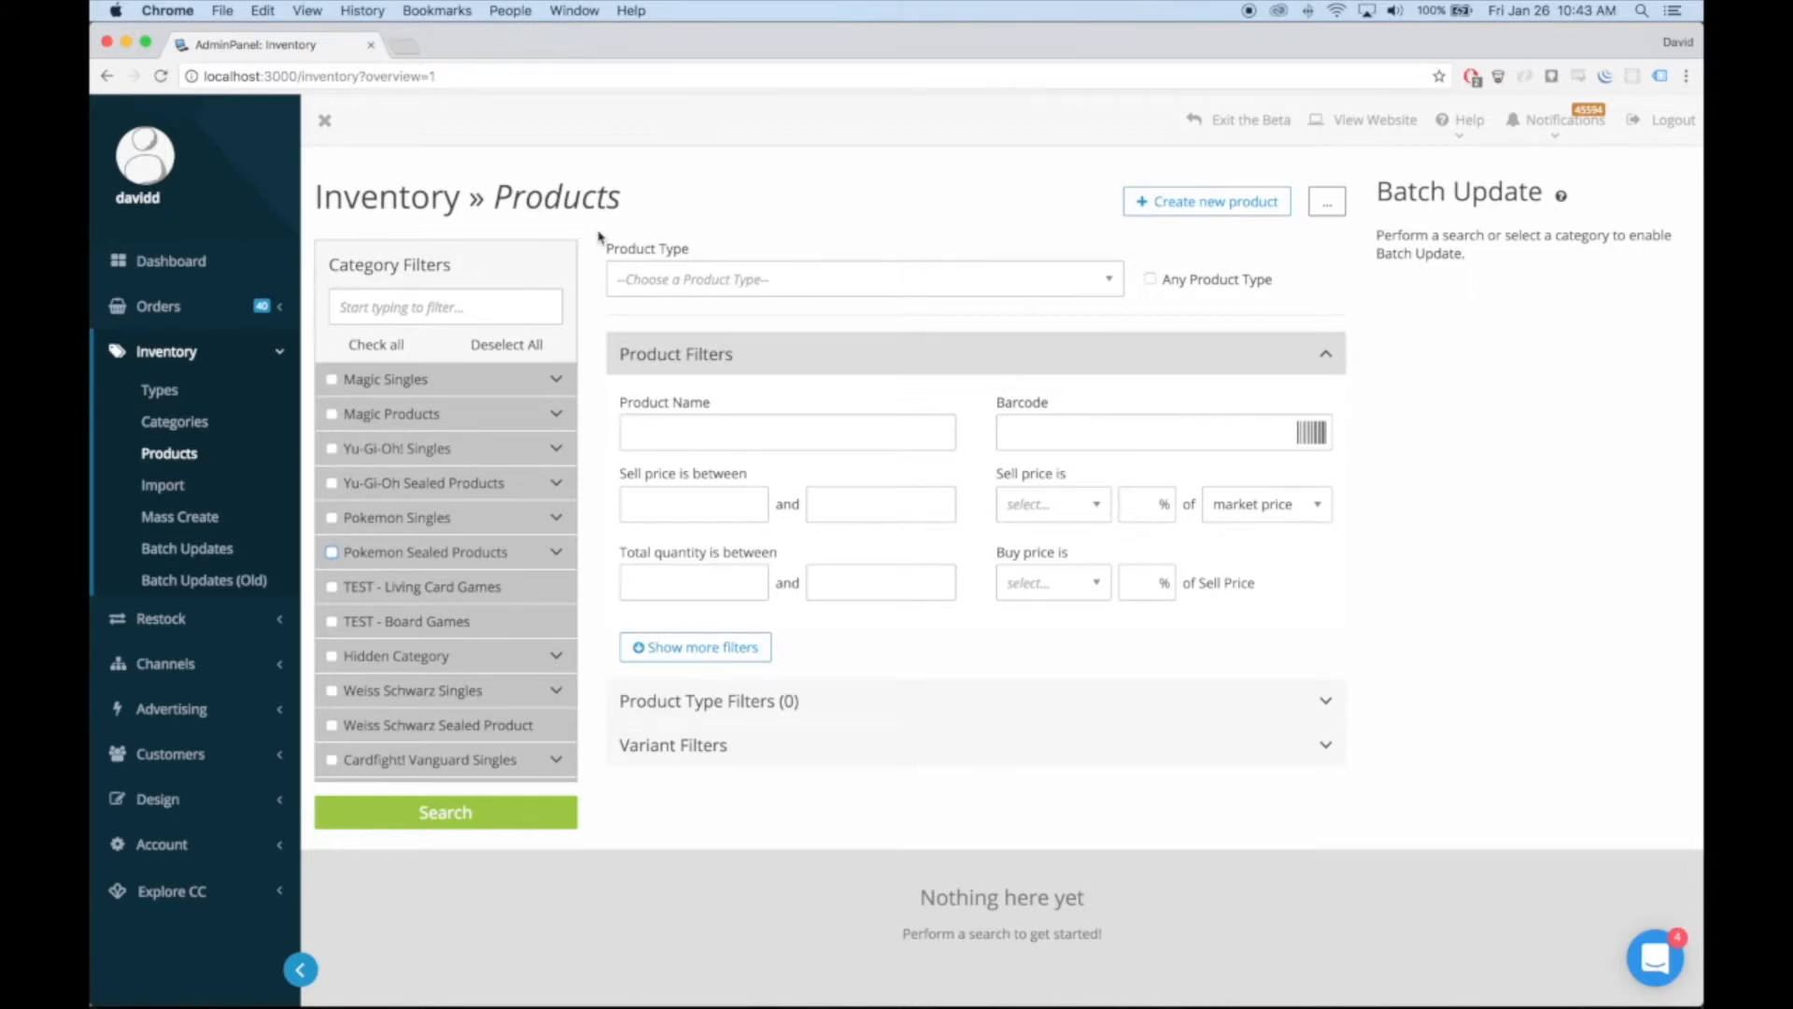
Browse the category filters and expand Magic Singles to view its subcategories
scroll(504, 411, down, 5)
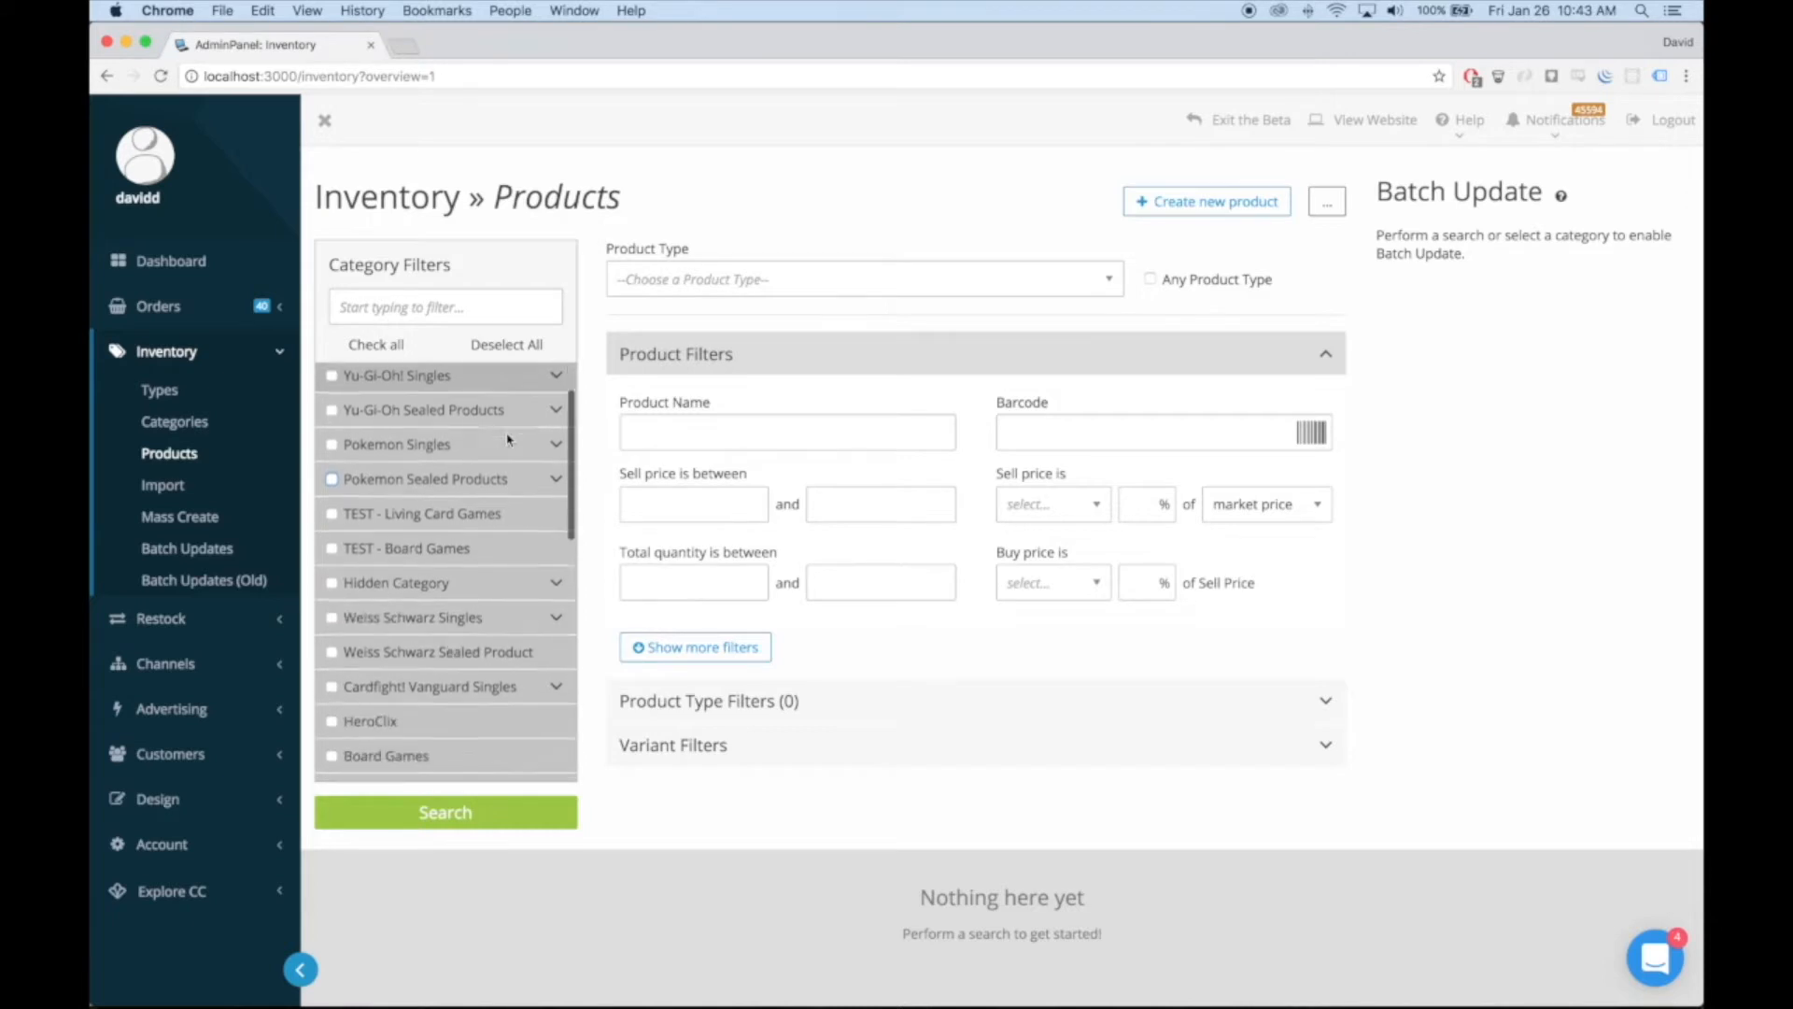
scroll(509, 439, up, 3)
scroll(486, 416, up, 2)
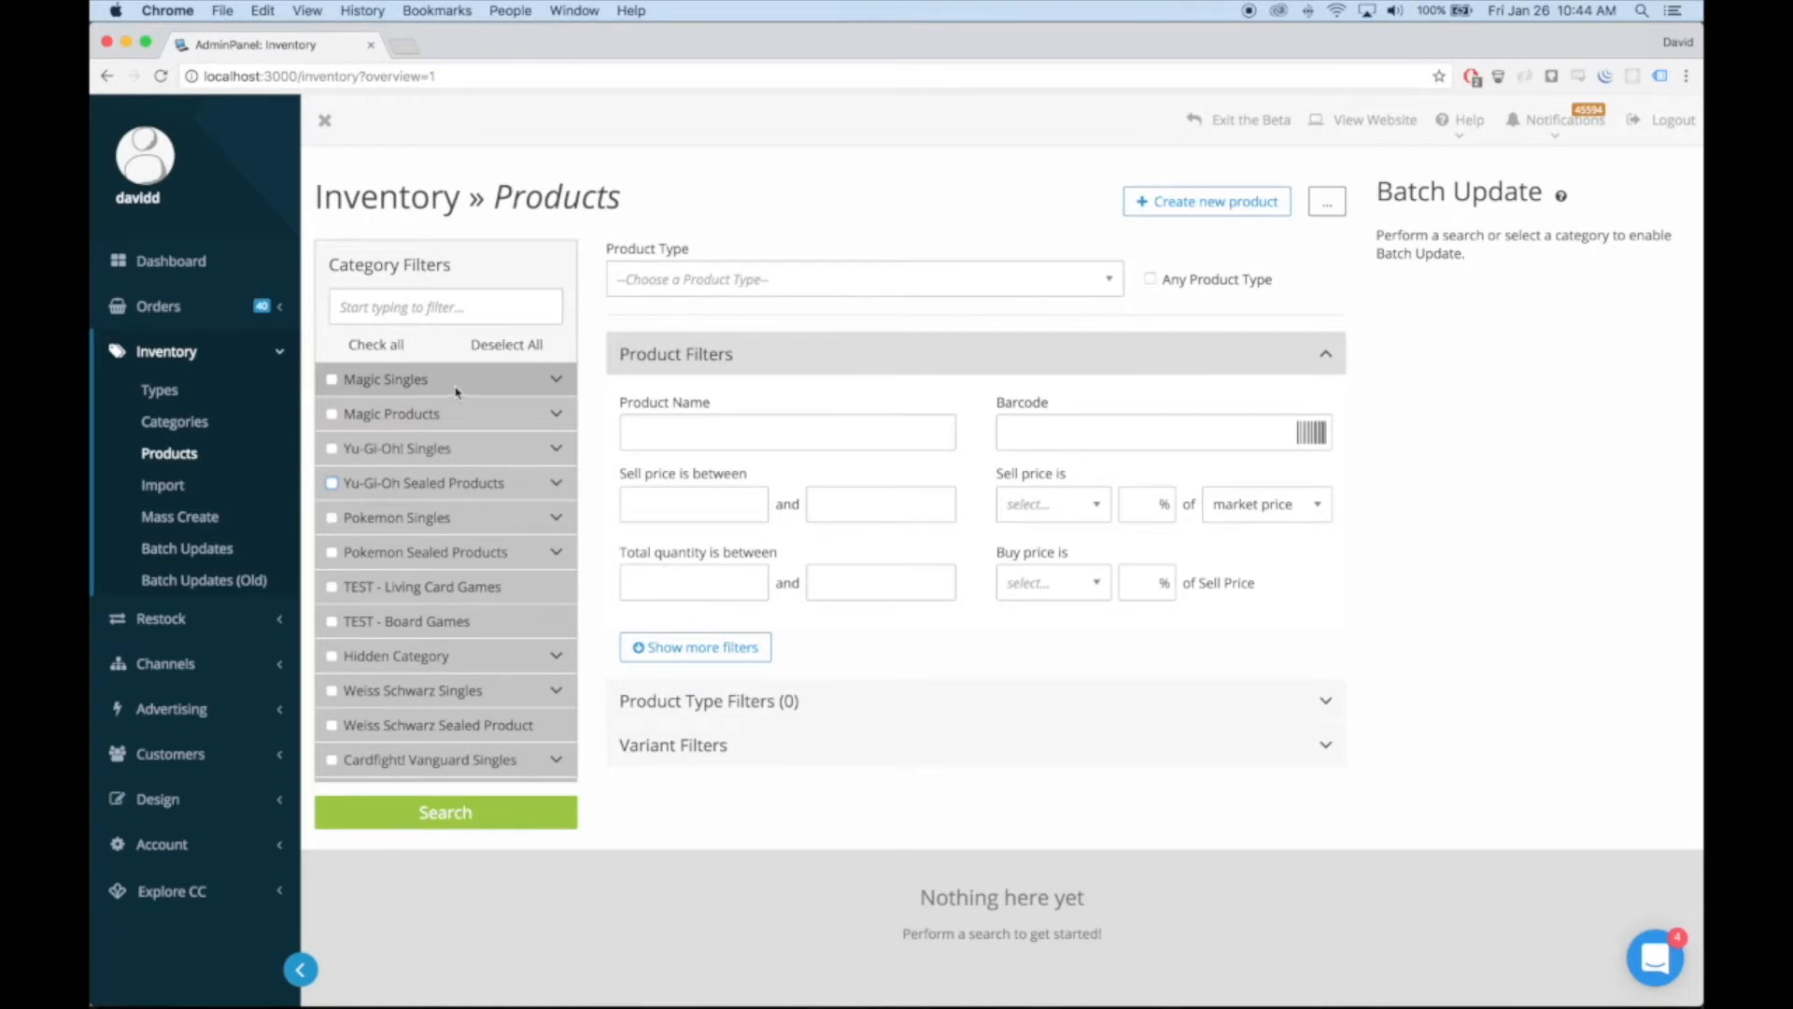
click(557, 379)
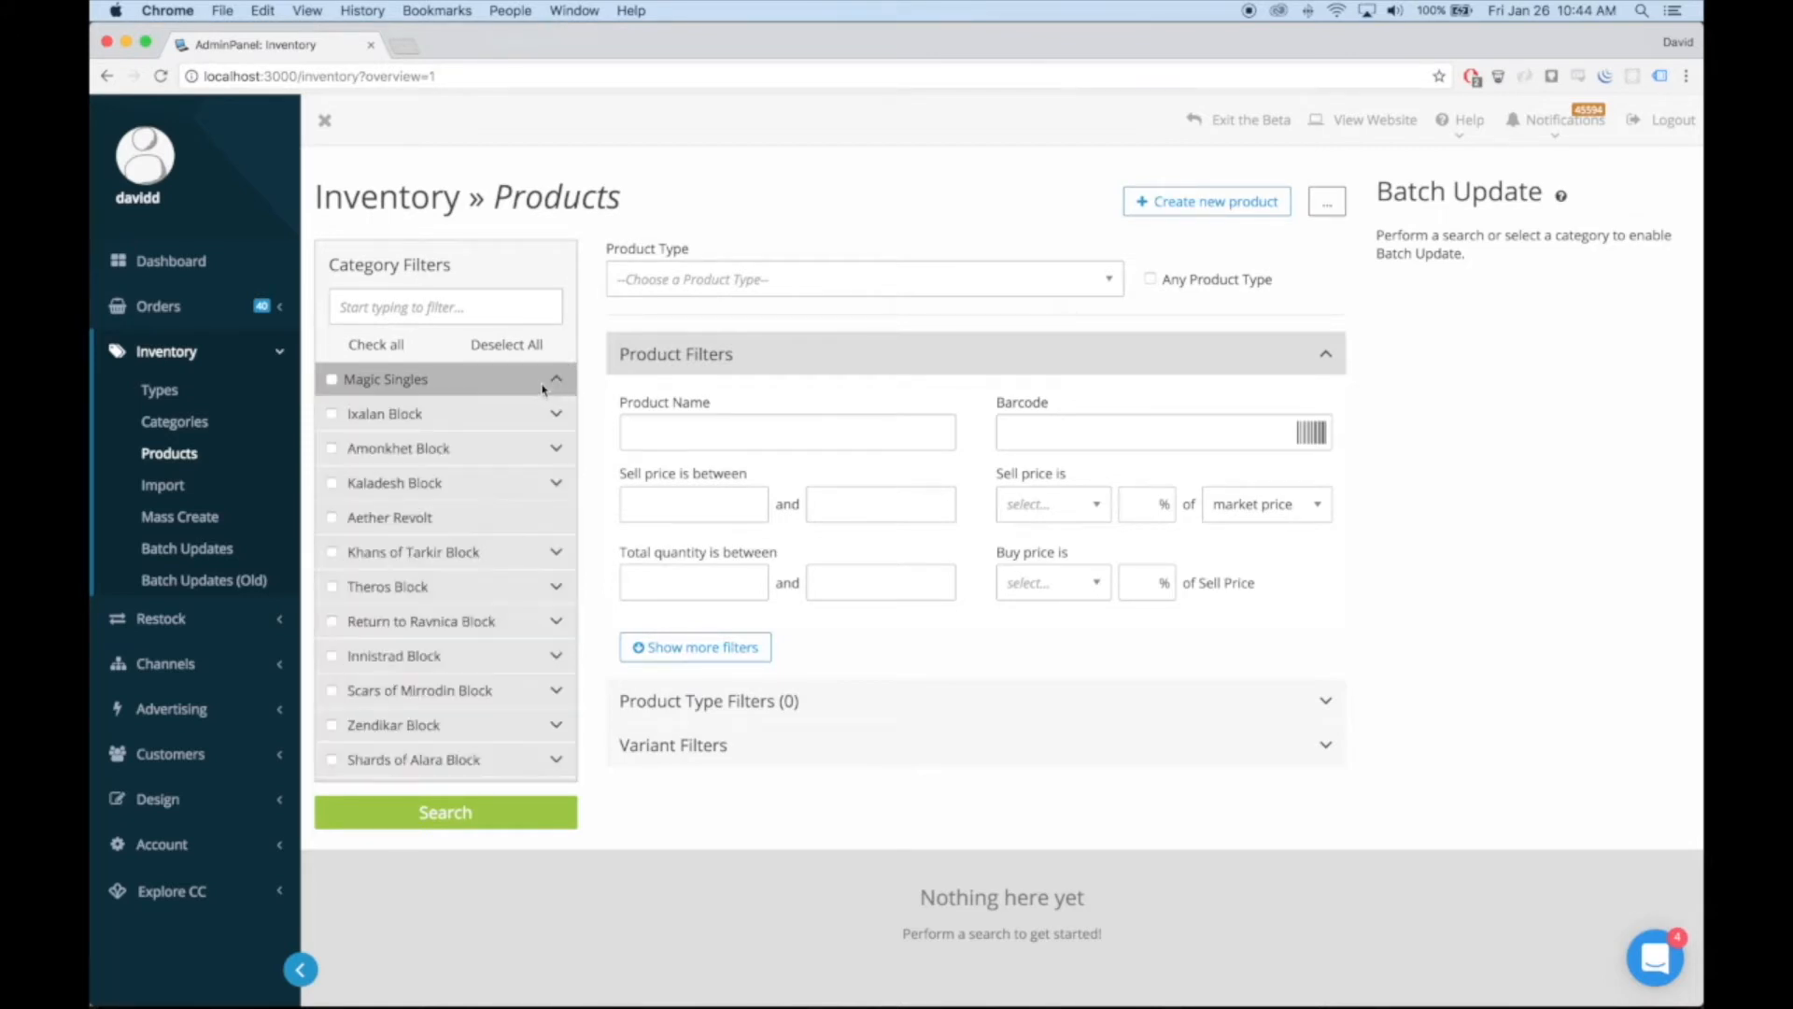
click(557, 380)
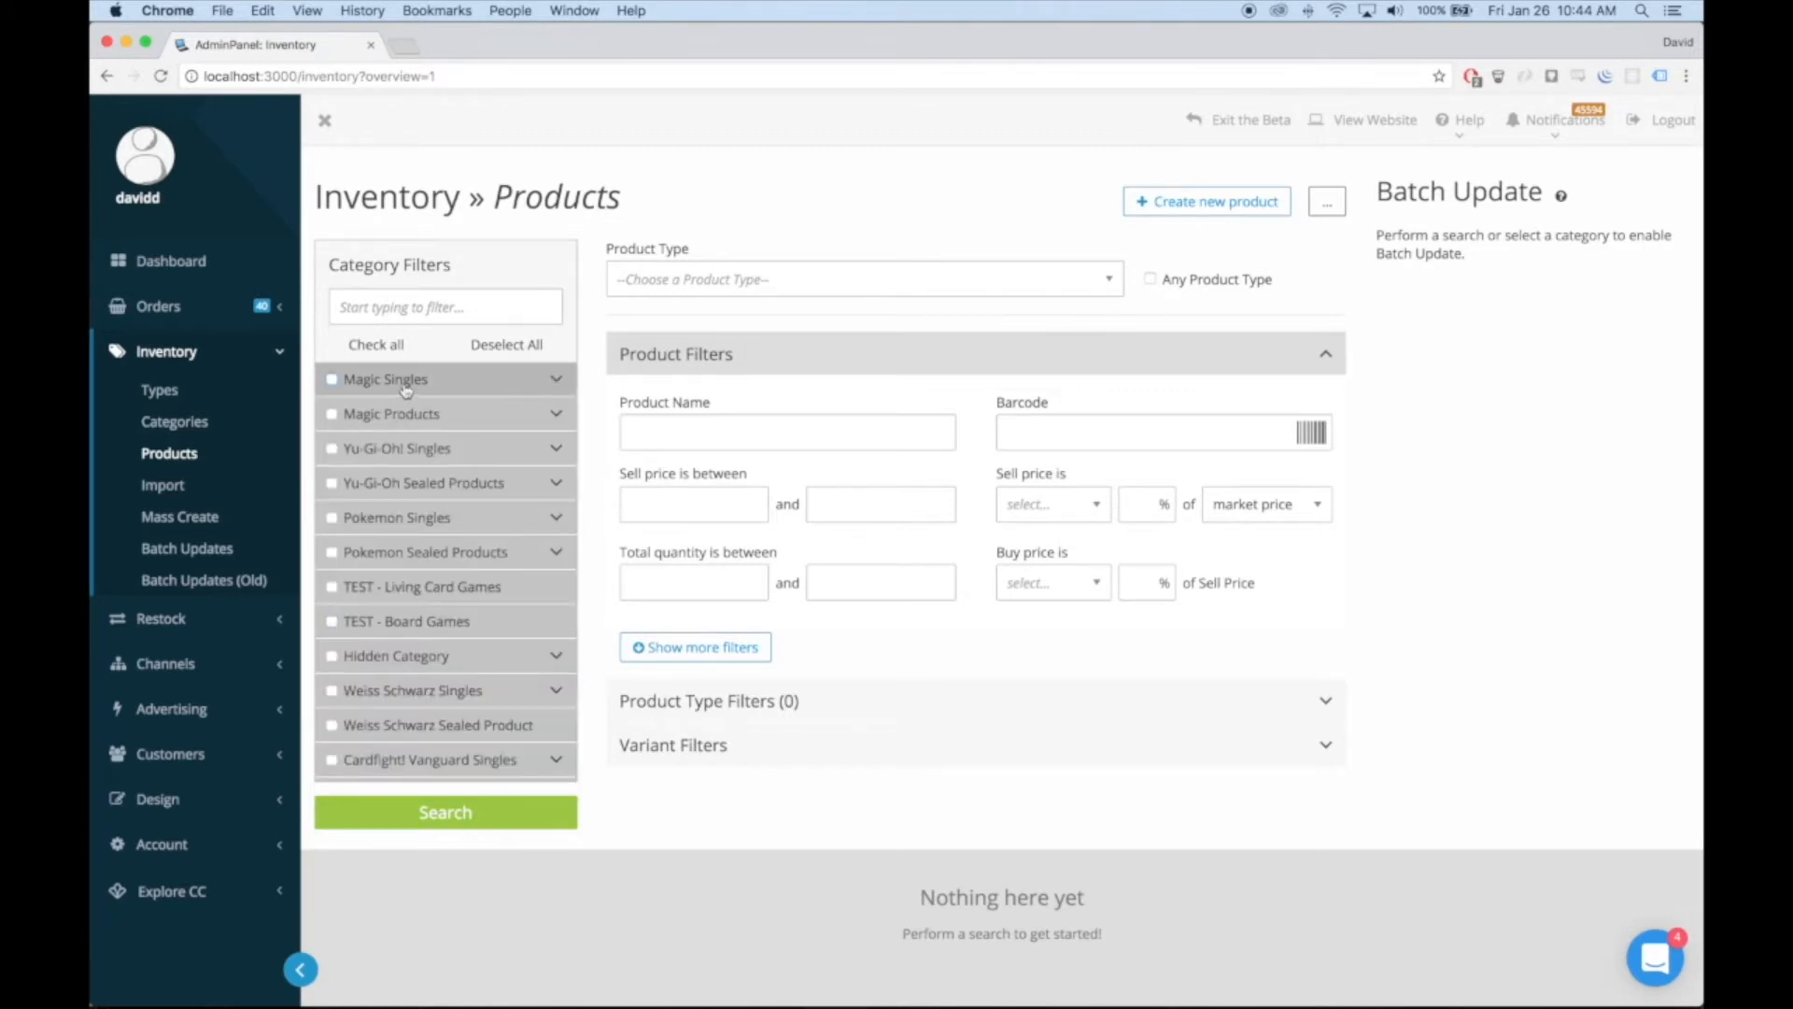
click(557, 381)
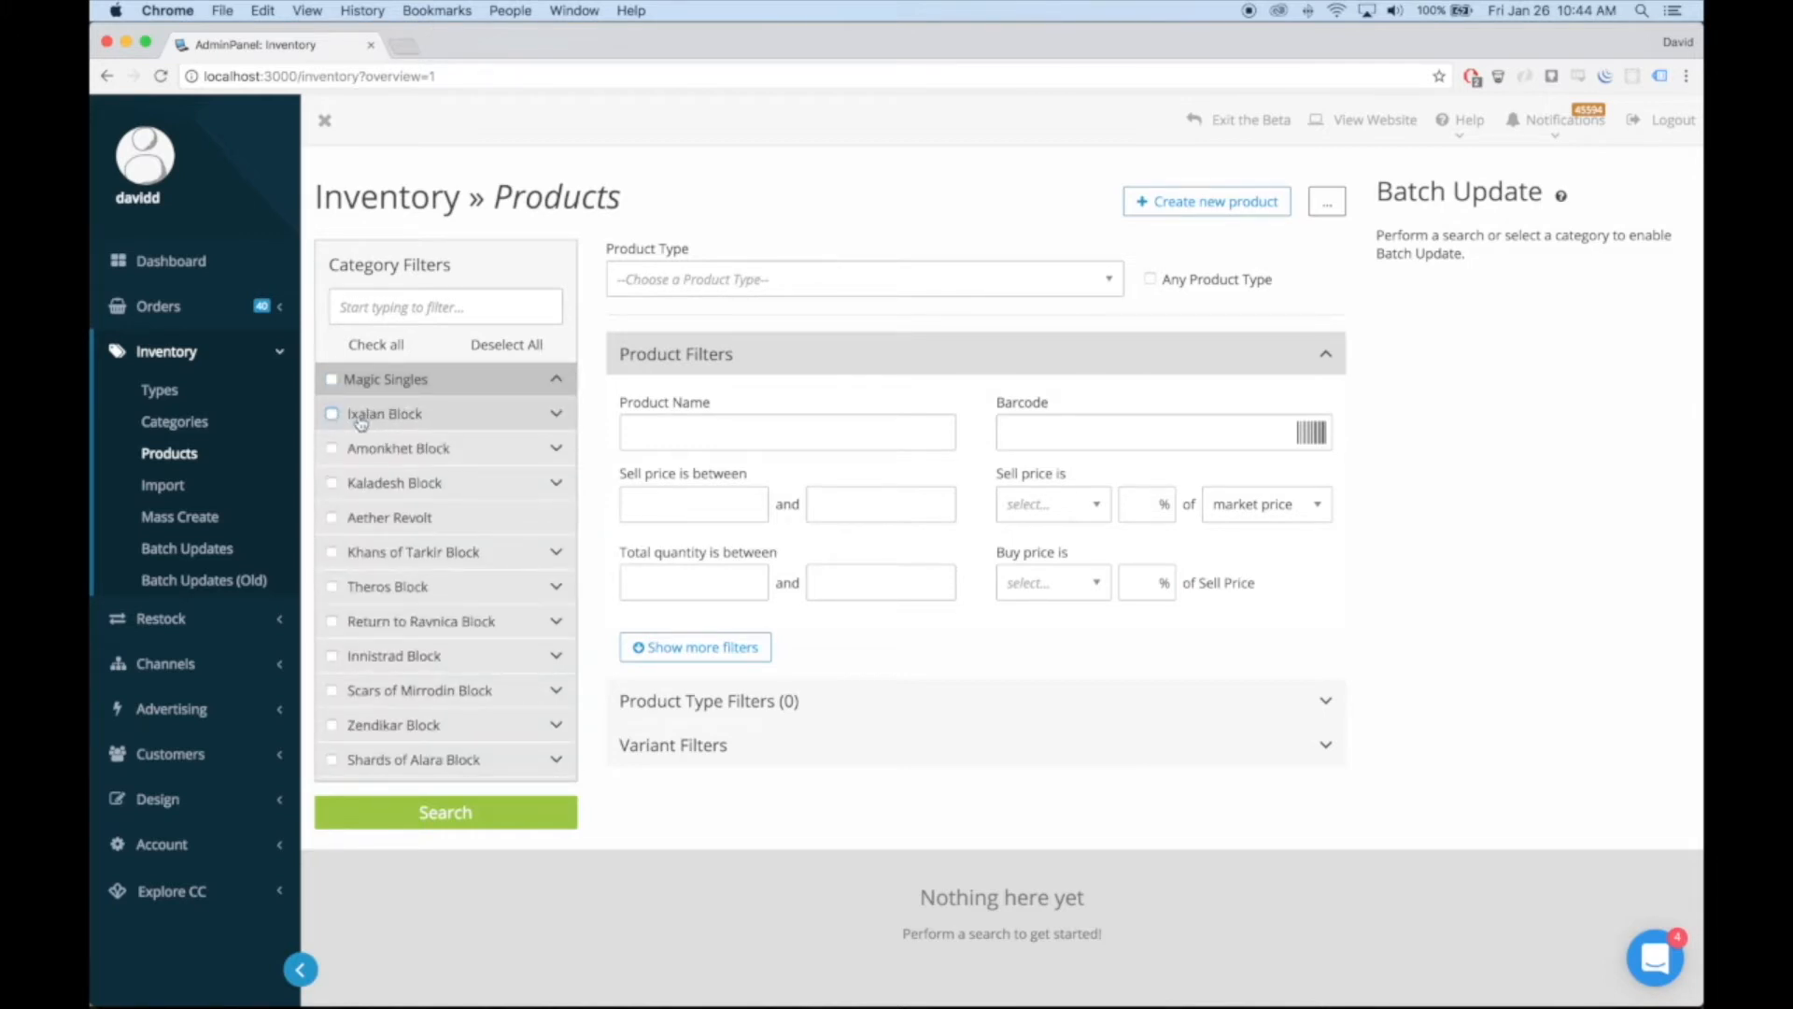
Search the category filters for "product" and clear the search text
click(445, 308)
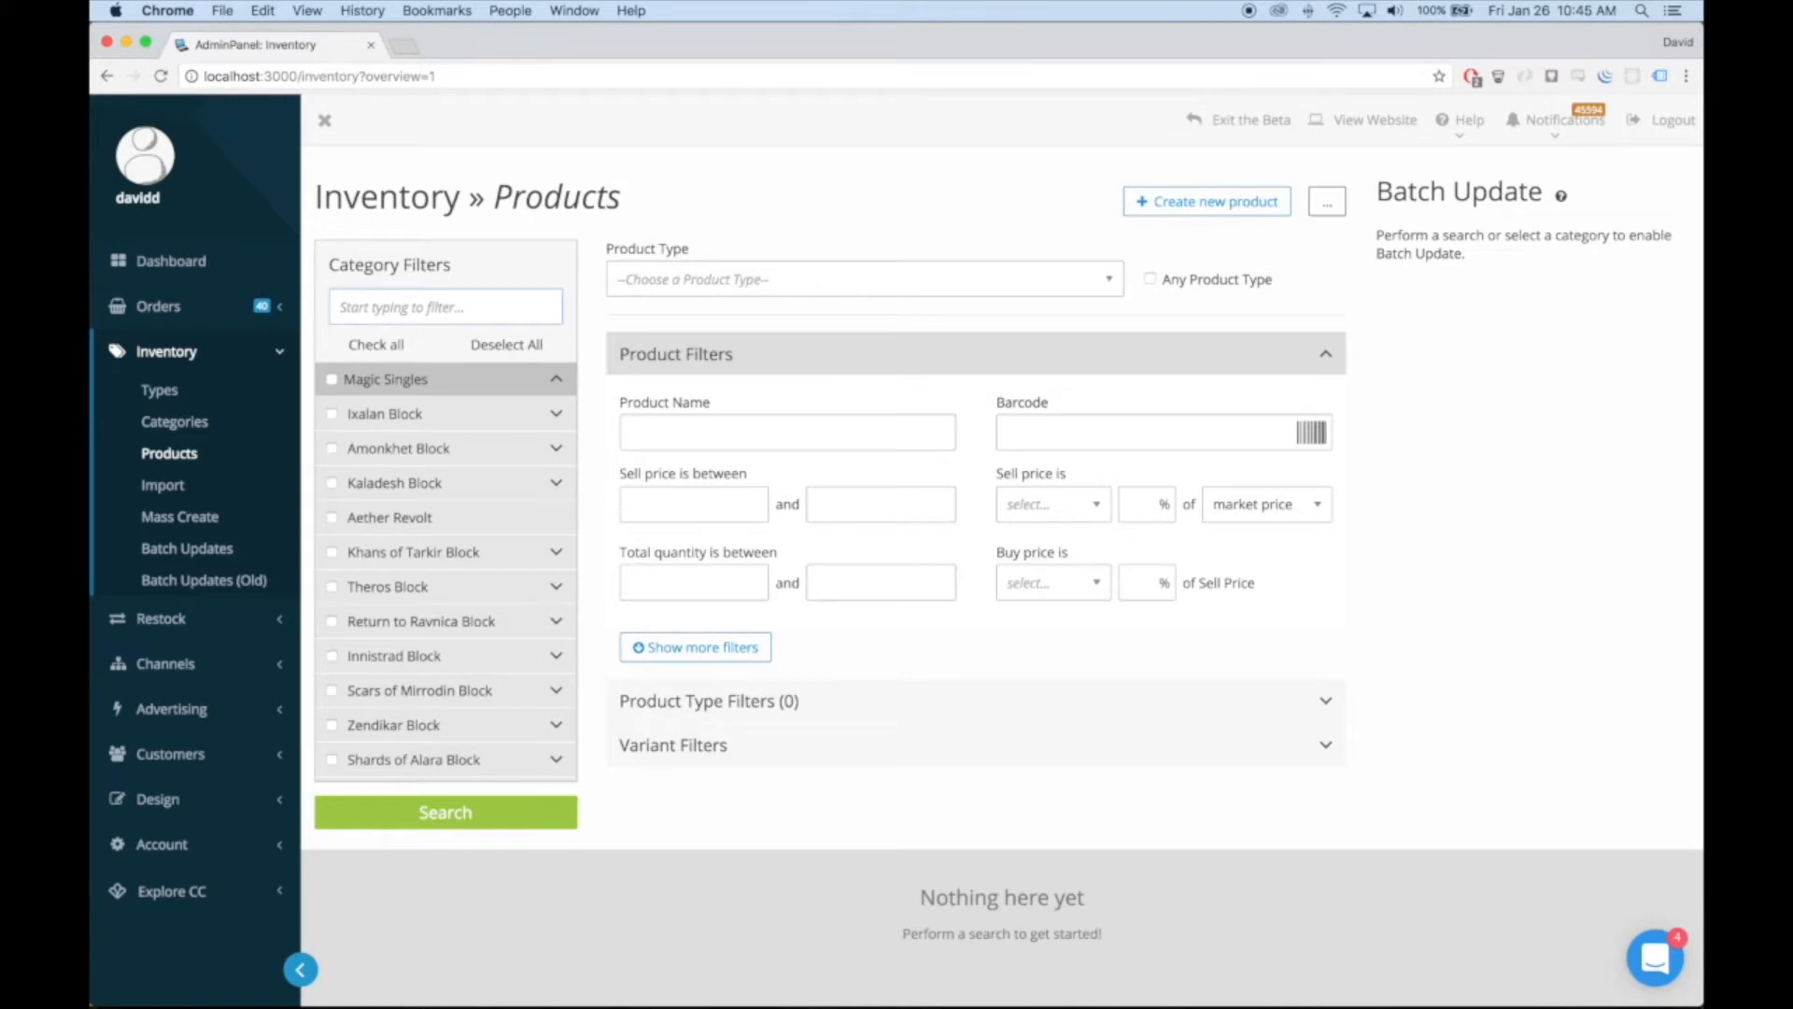
text(product)
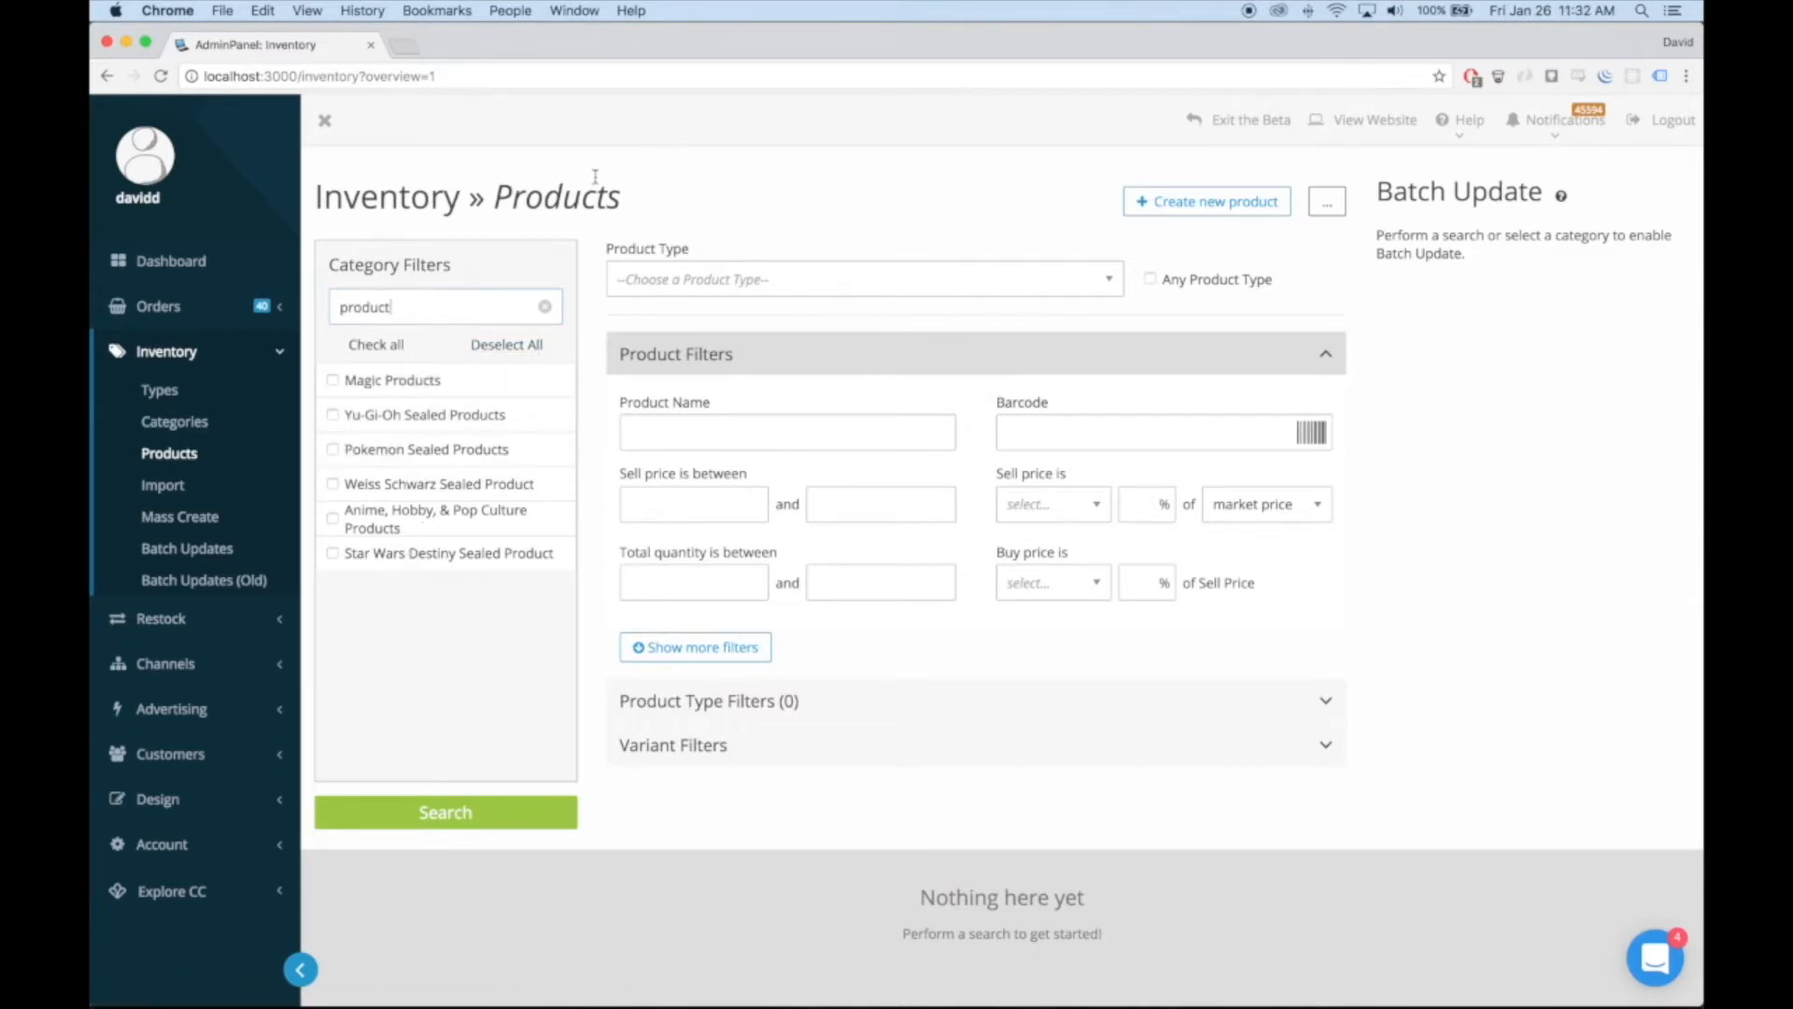
key(super+a)
key(BackSpace)
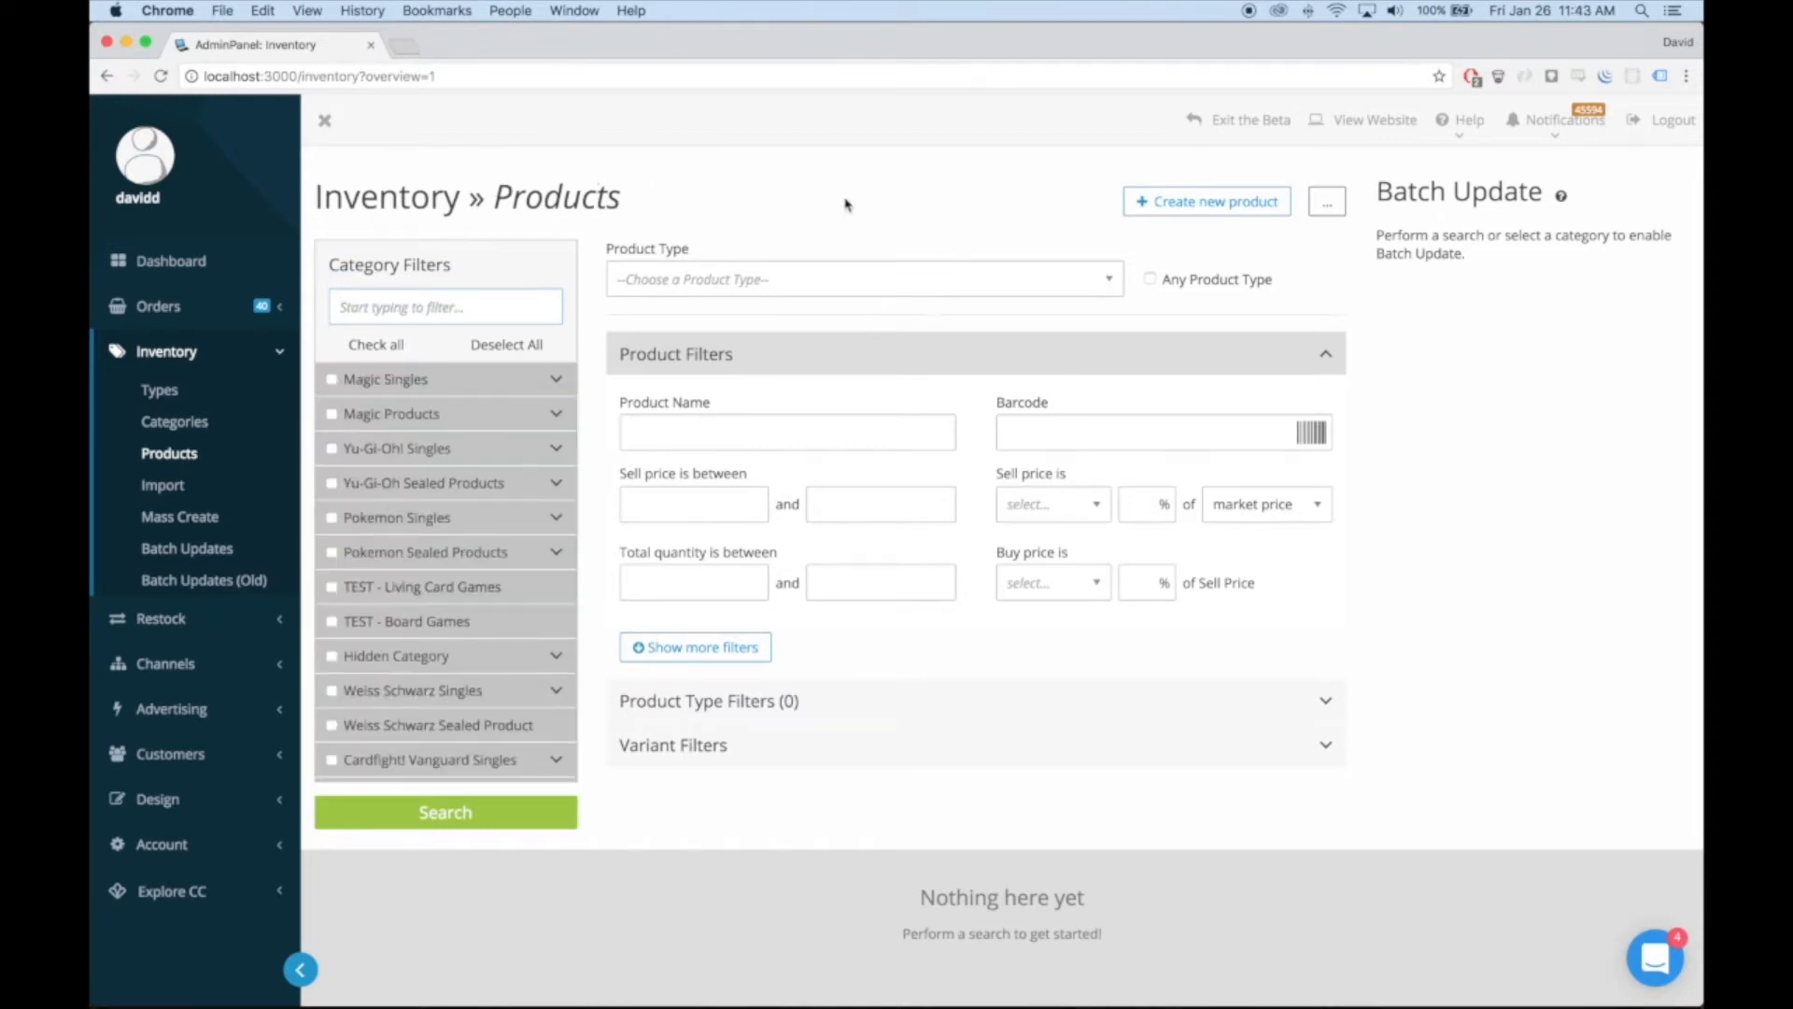
Expand the Product Type Filters and Variant Filters in turn to view their options, collapsing each one
click(870, 704)
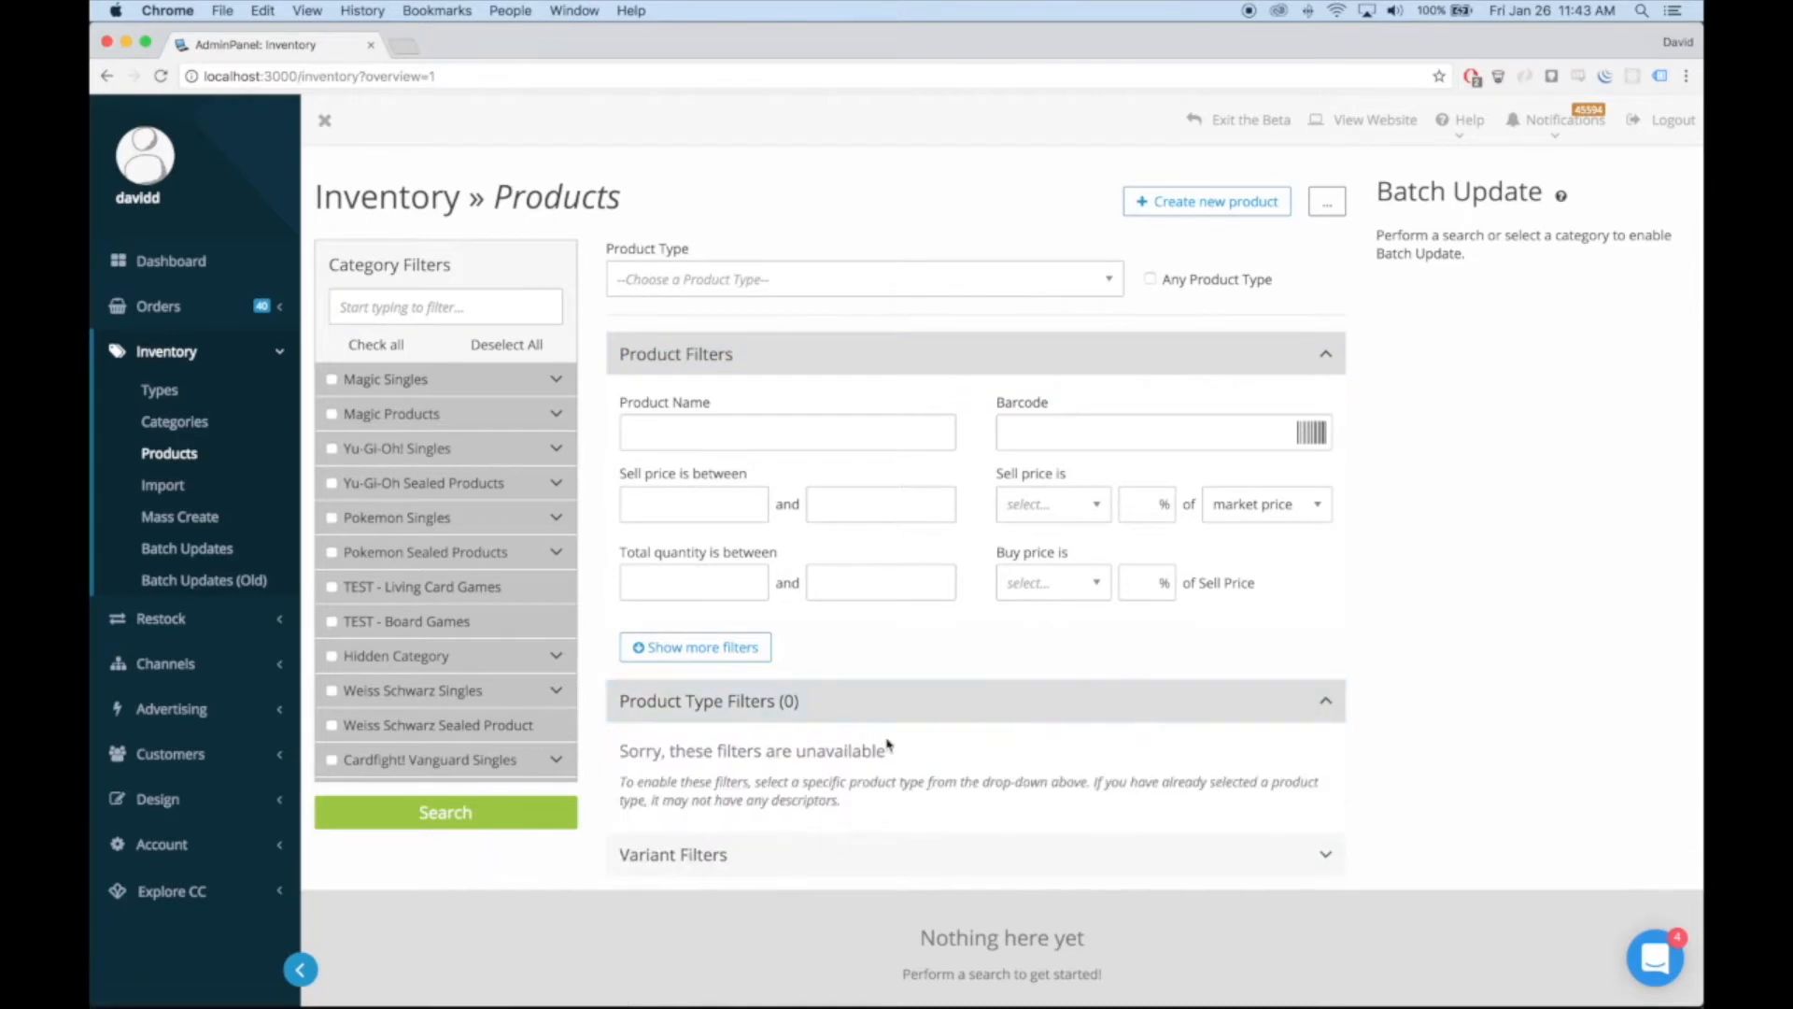
click(876, 712)
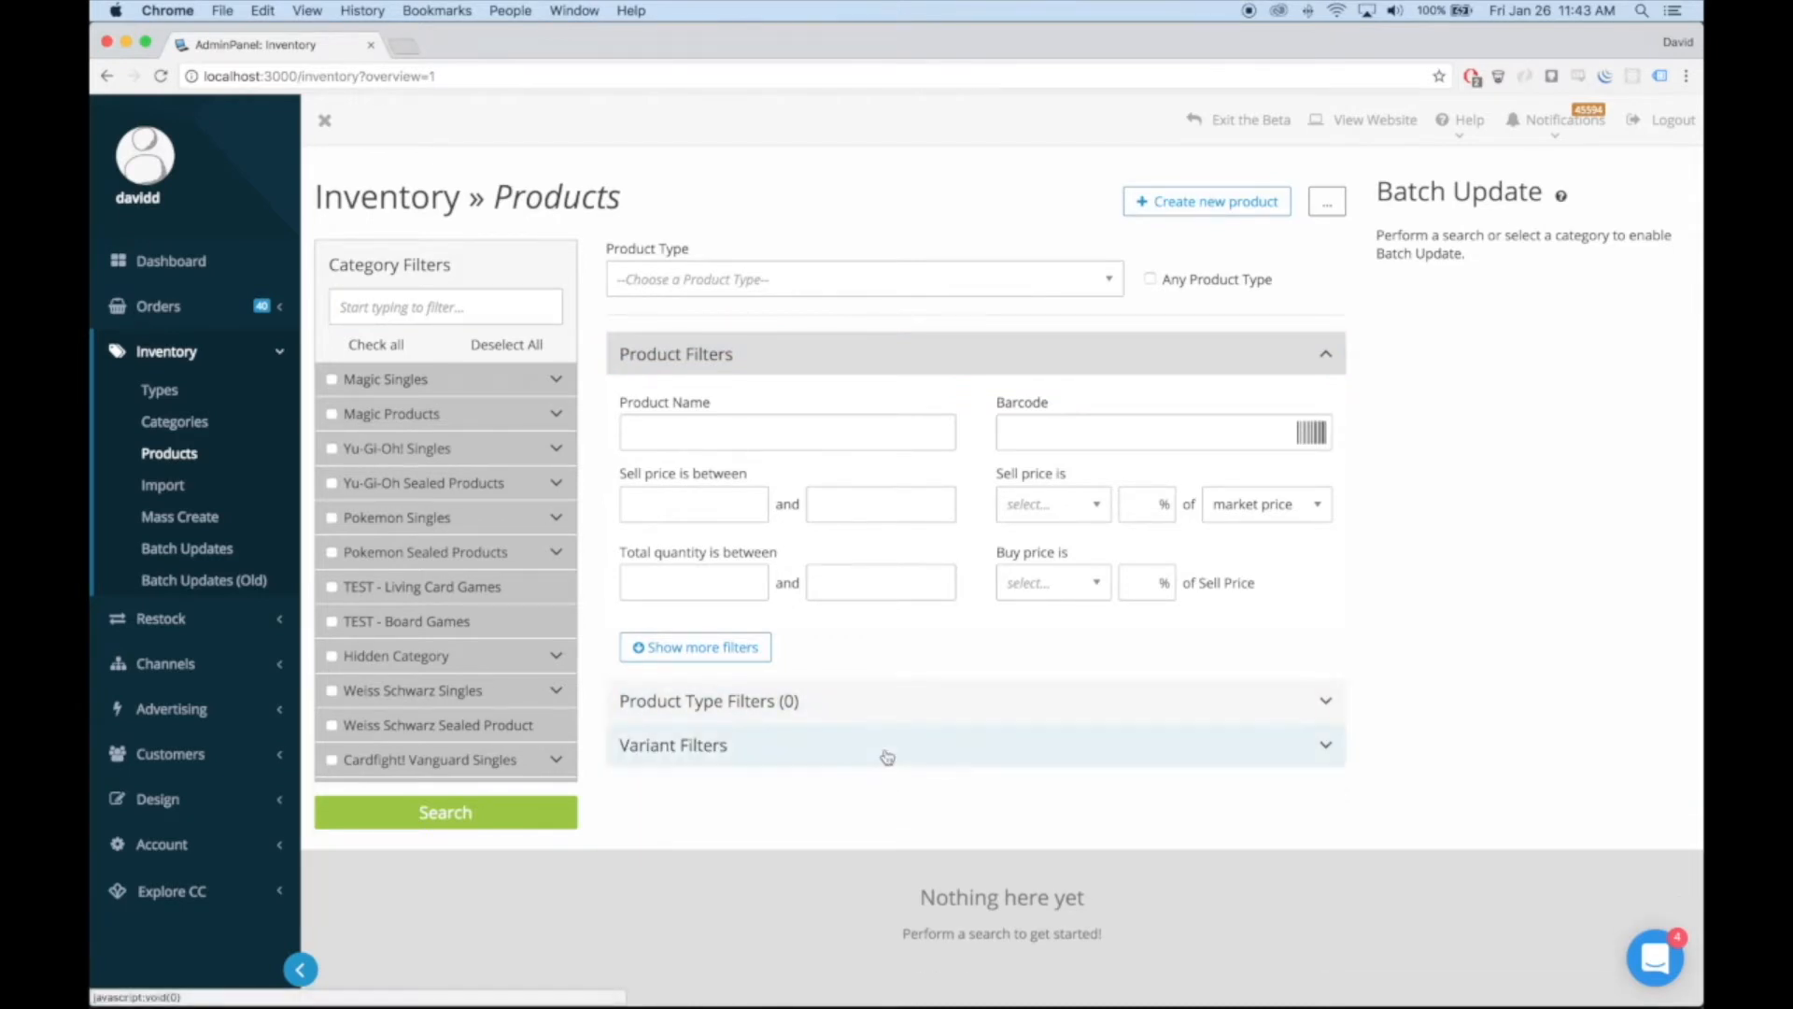
click(888, 756)
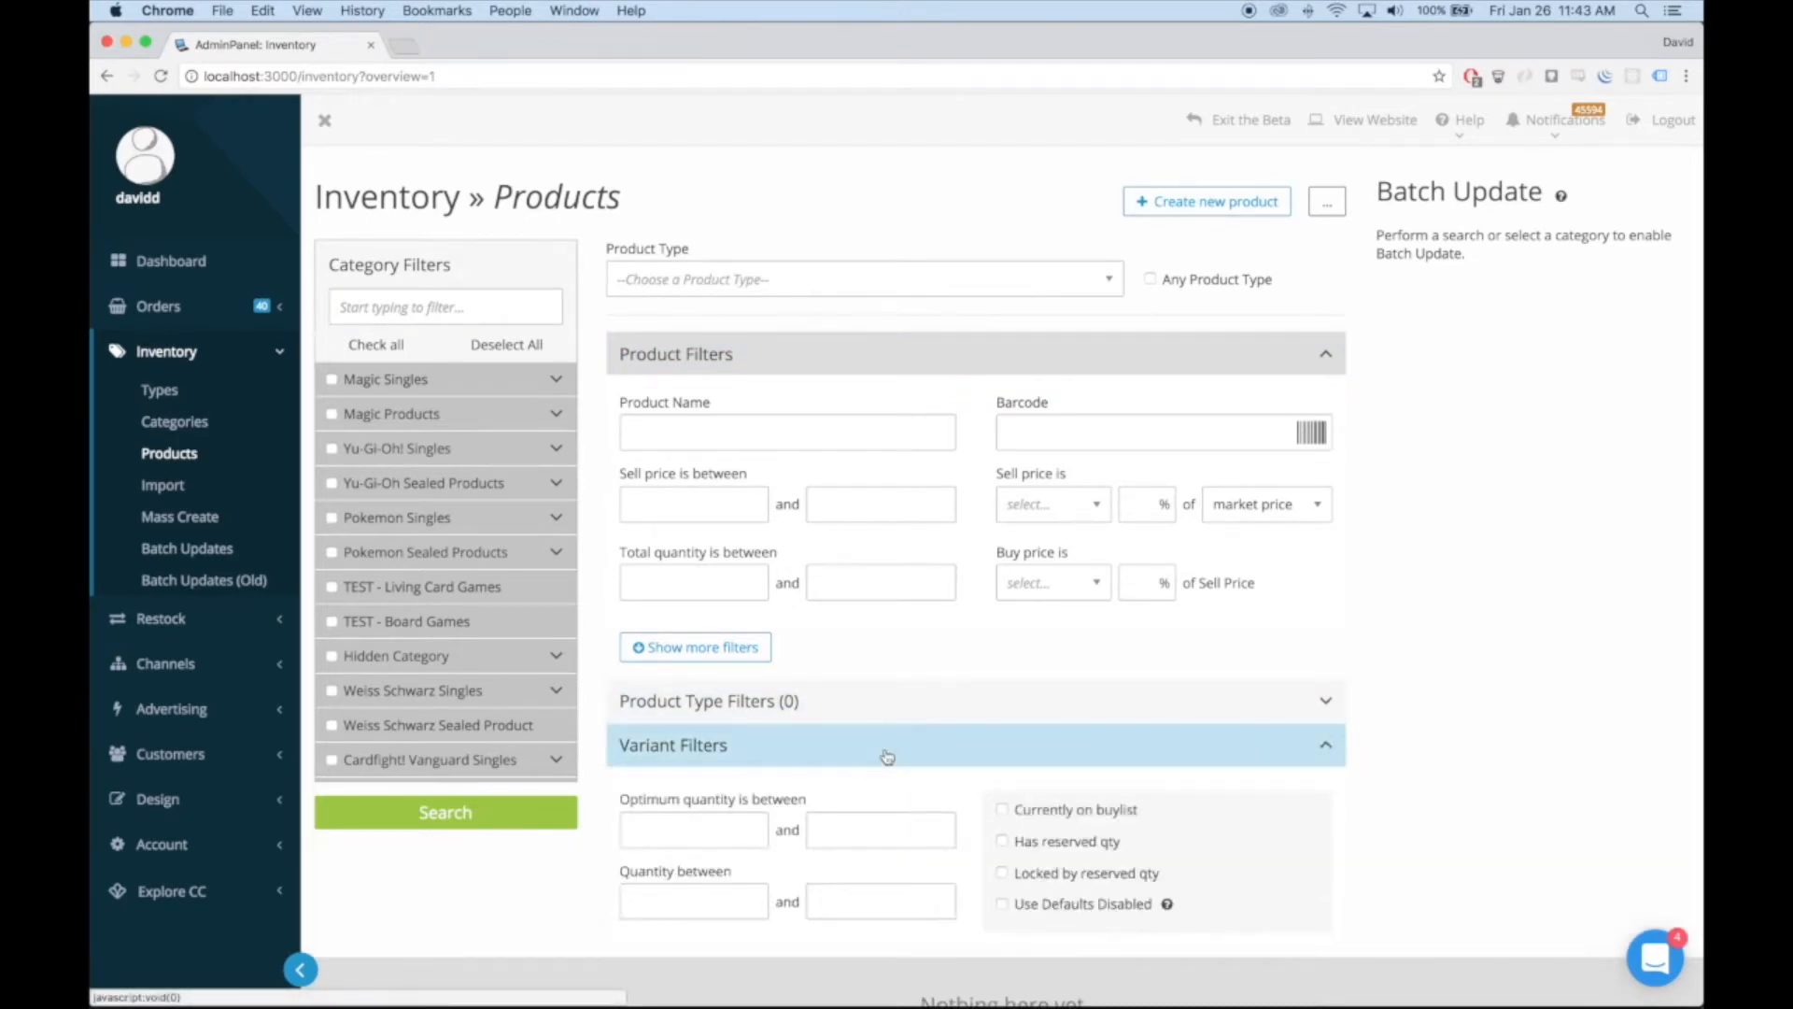
click(887, 757)
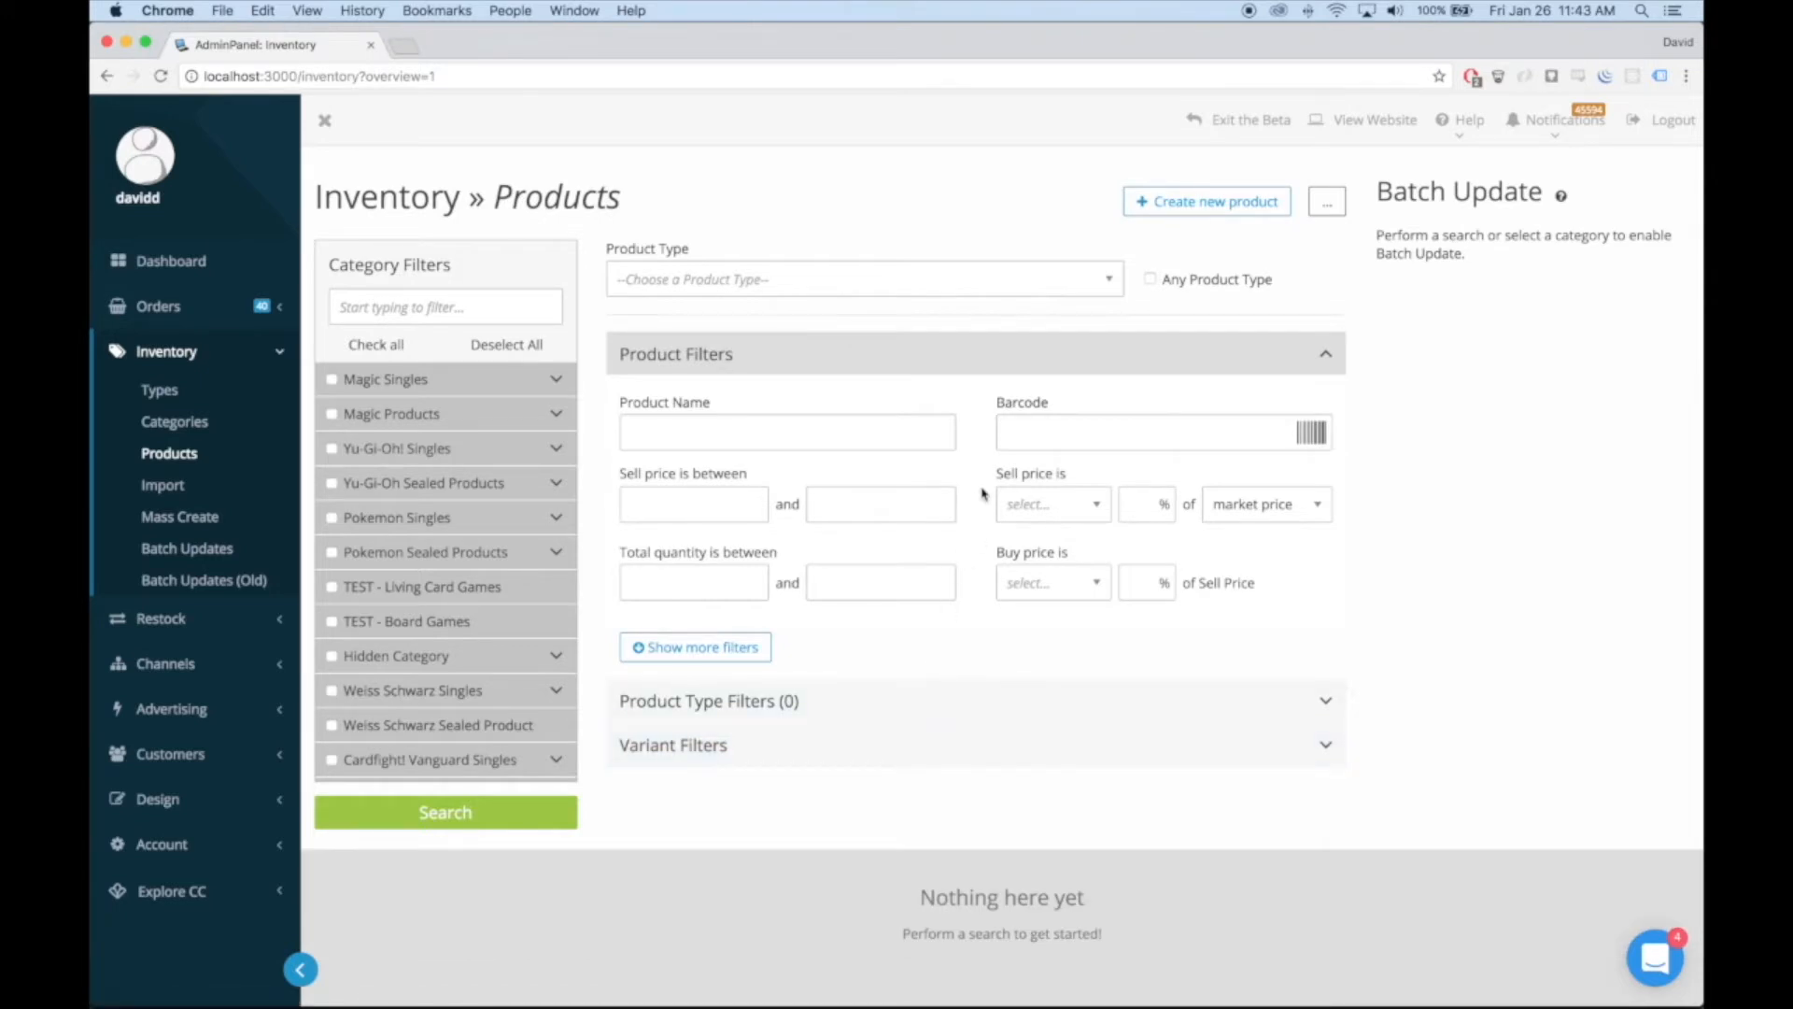
Reveal the additional product filters, look through them and hide them again
drag(746, 393, 912, 561)
click(837, 429)
click(735, 430)
click(705, 654)
scroll(890, 687, down, 2)
click(691, 866)
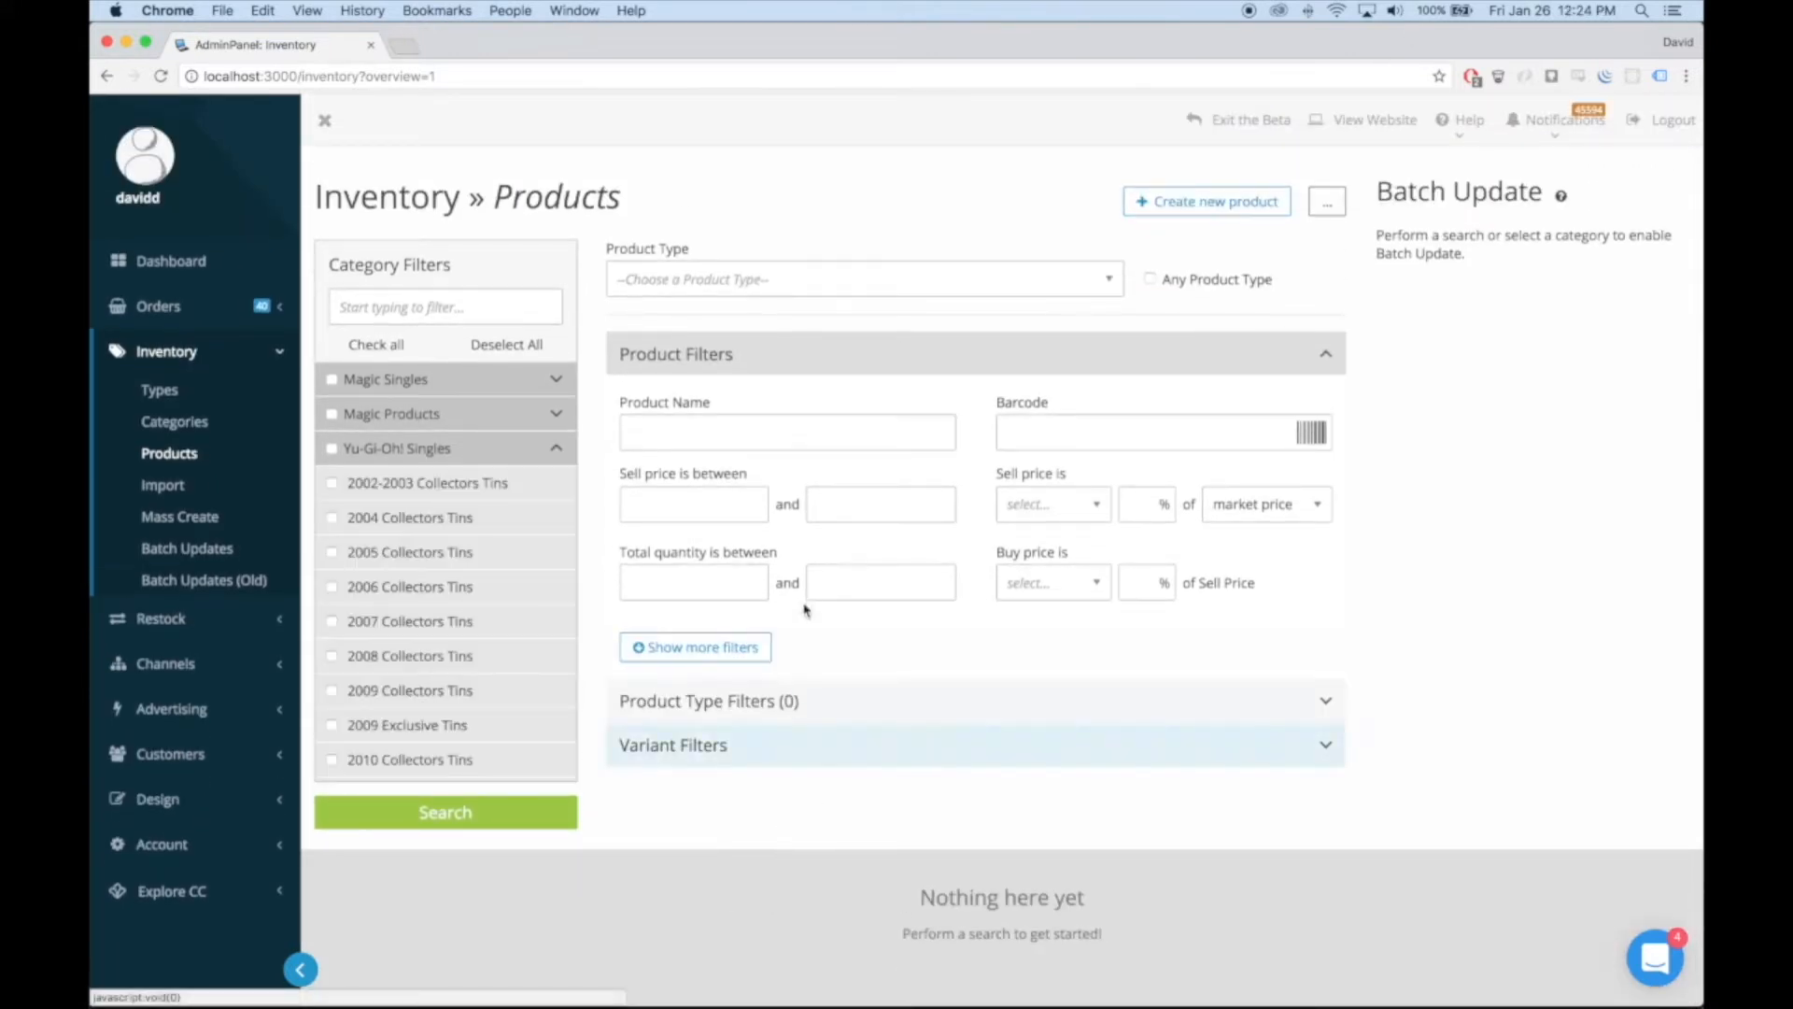
Restrict the variant filters to items currently on the buylist and collapse that section
click(773, 747)
click(1045, 812)
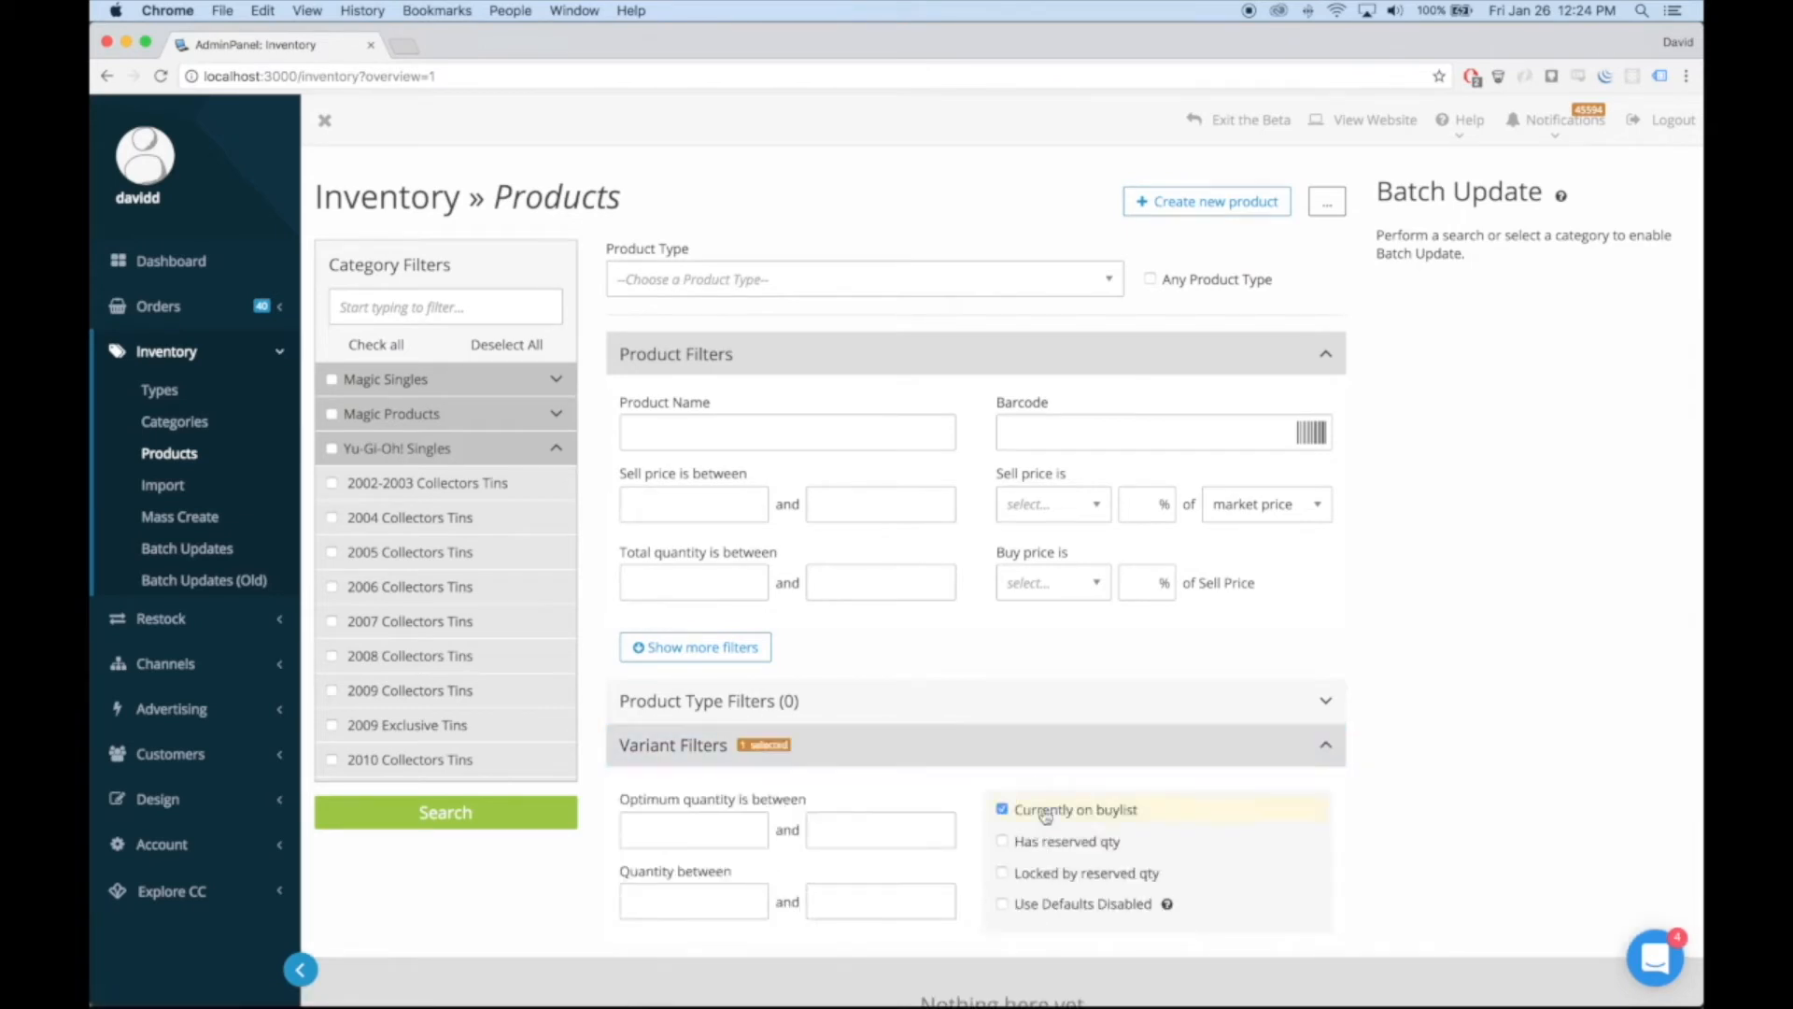
click(1064, 759)
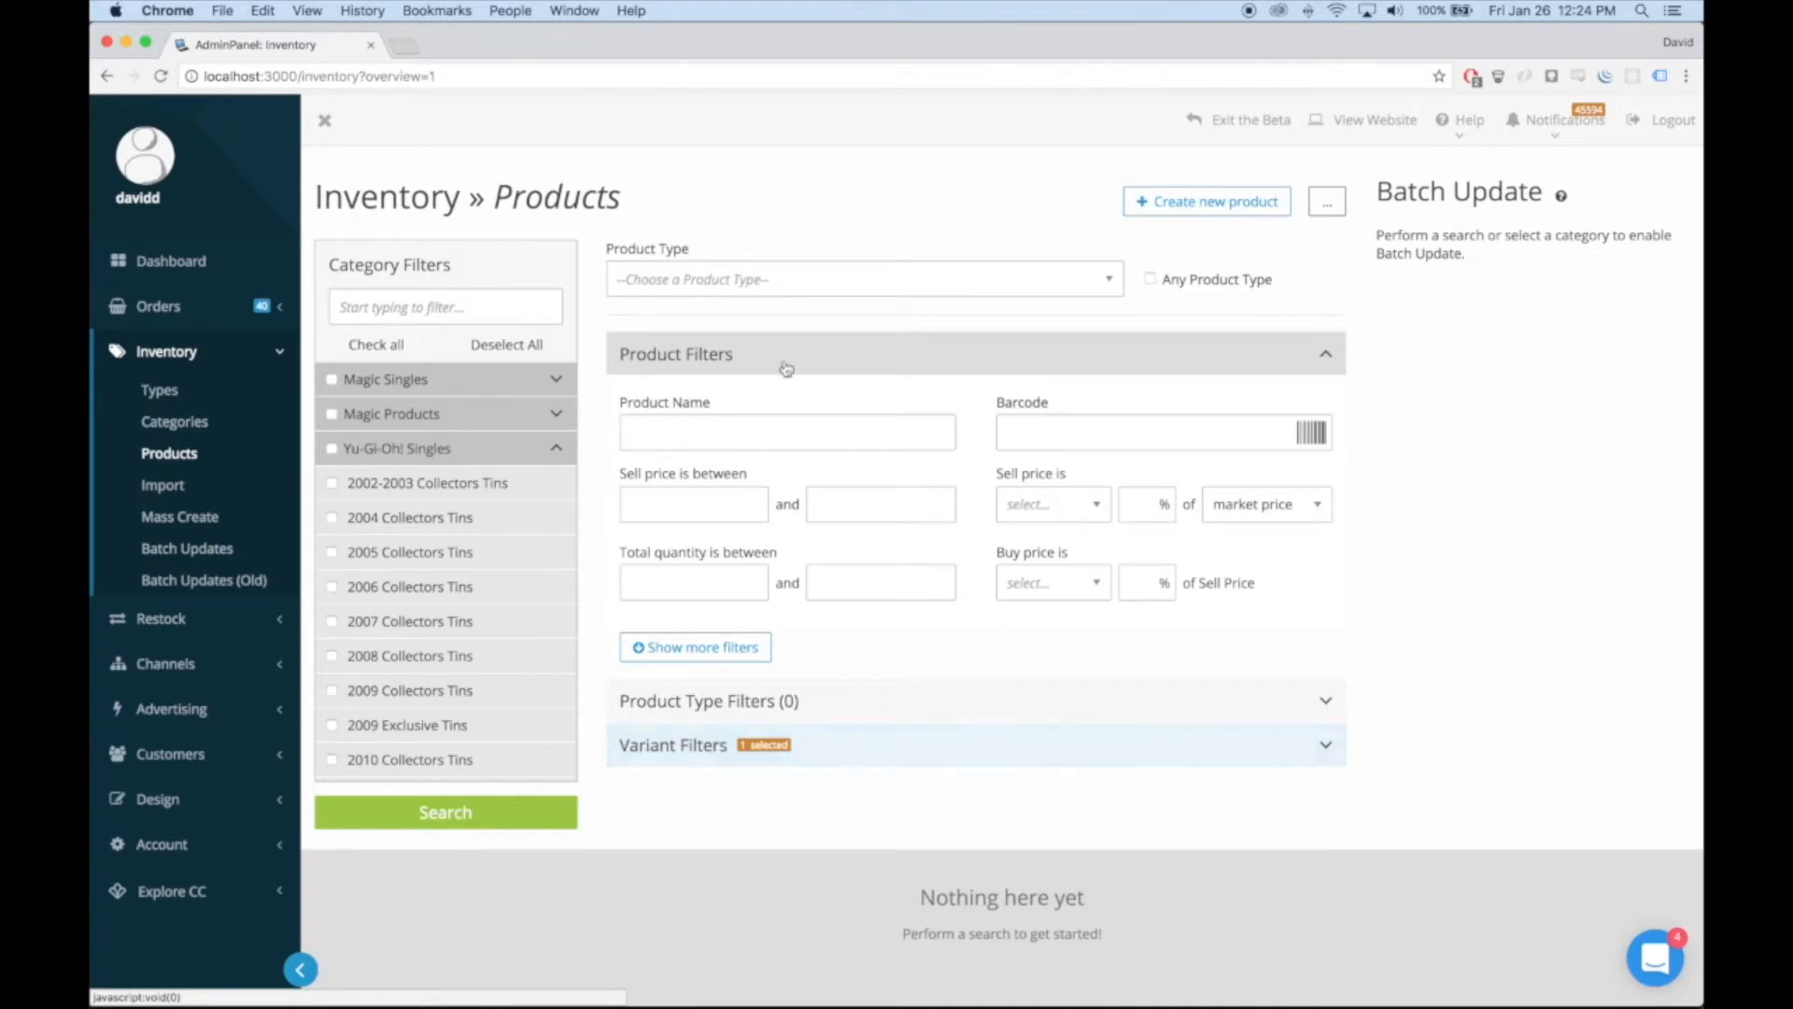
Filter the products by the name "dragon" and a minimum sell price of 1
click(760, 420)
text(dragon)
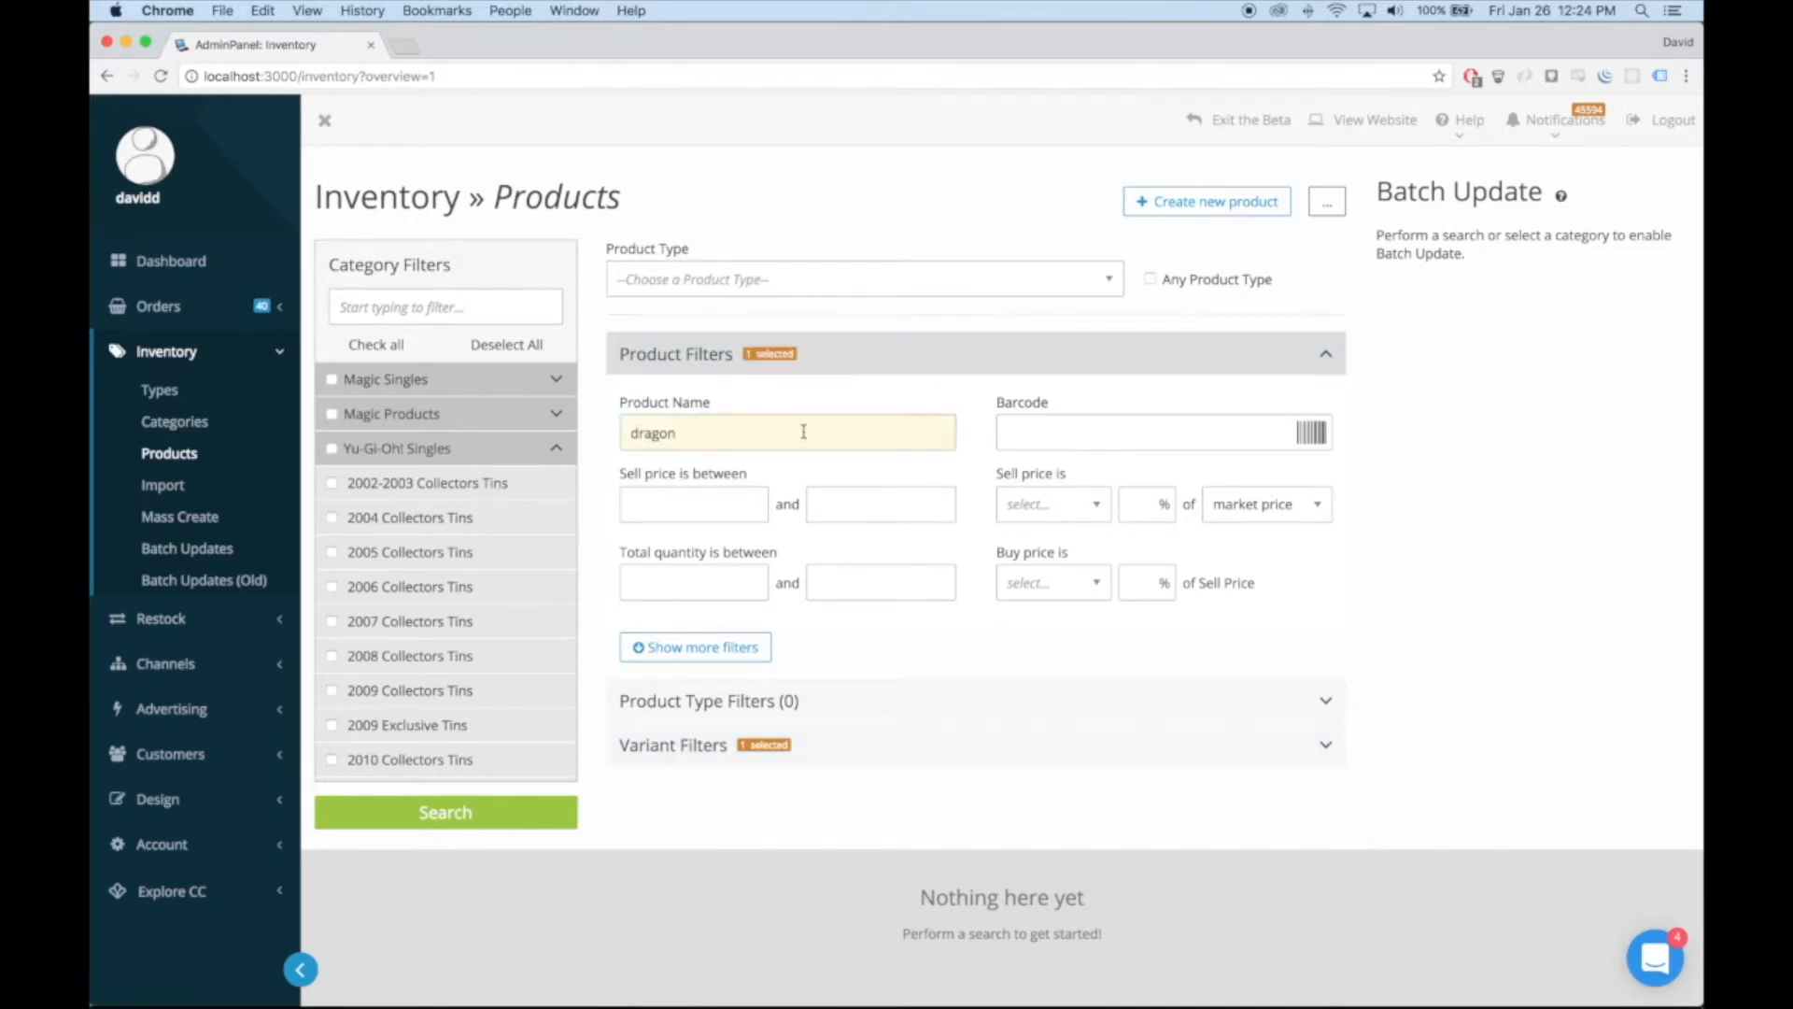
double_click(774, 436)
click(724, 503)
text(1)
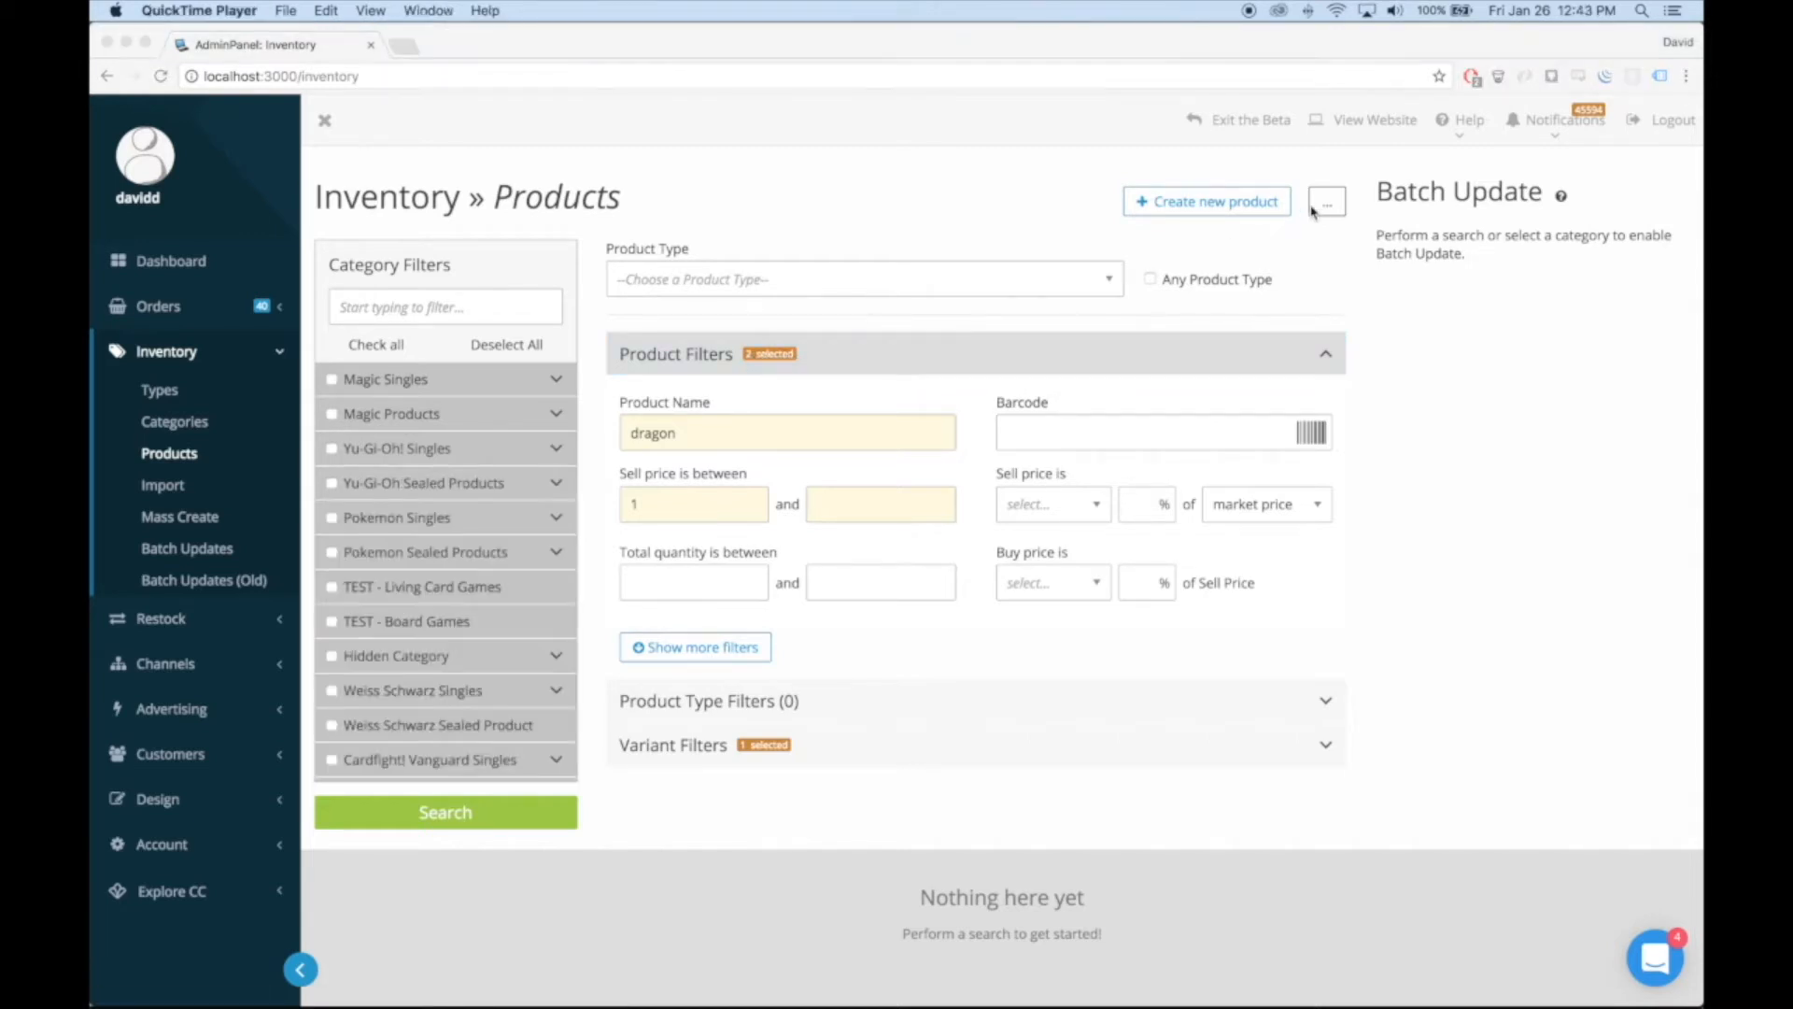
Clear all the entered product search filters
click(1347, 218)
click(1328, 201)
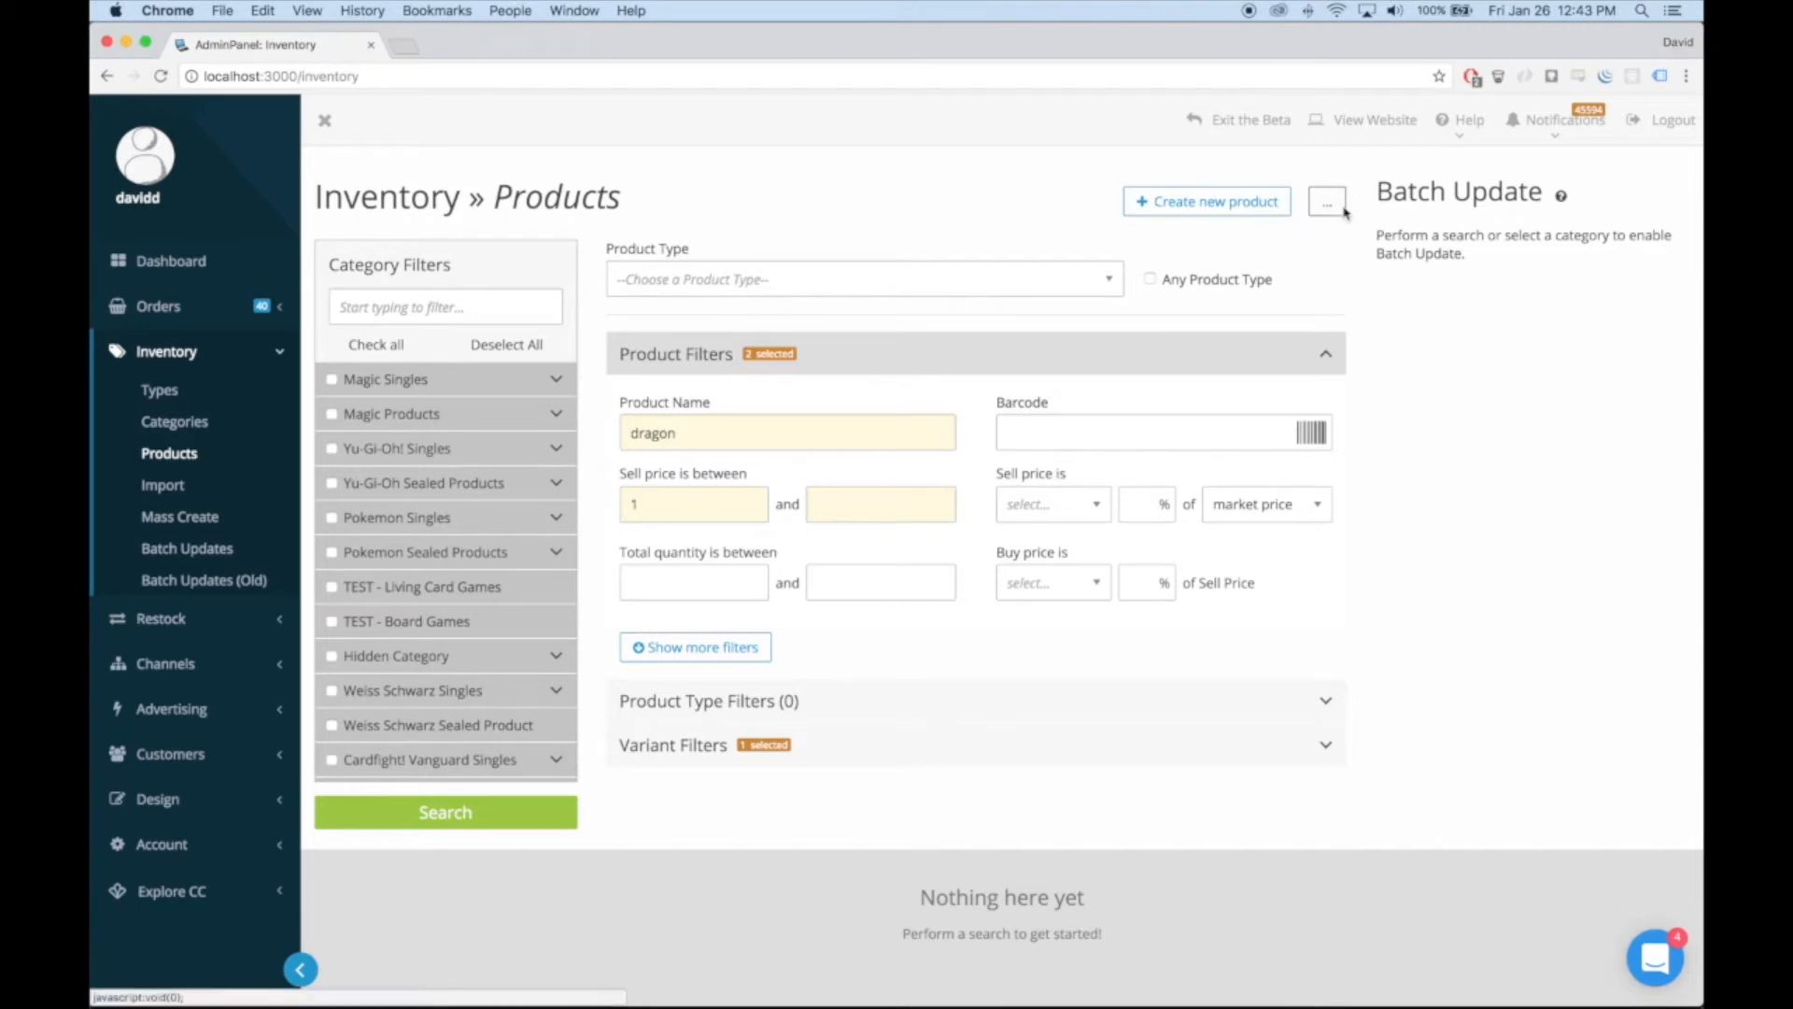
click(1245, 284)
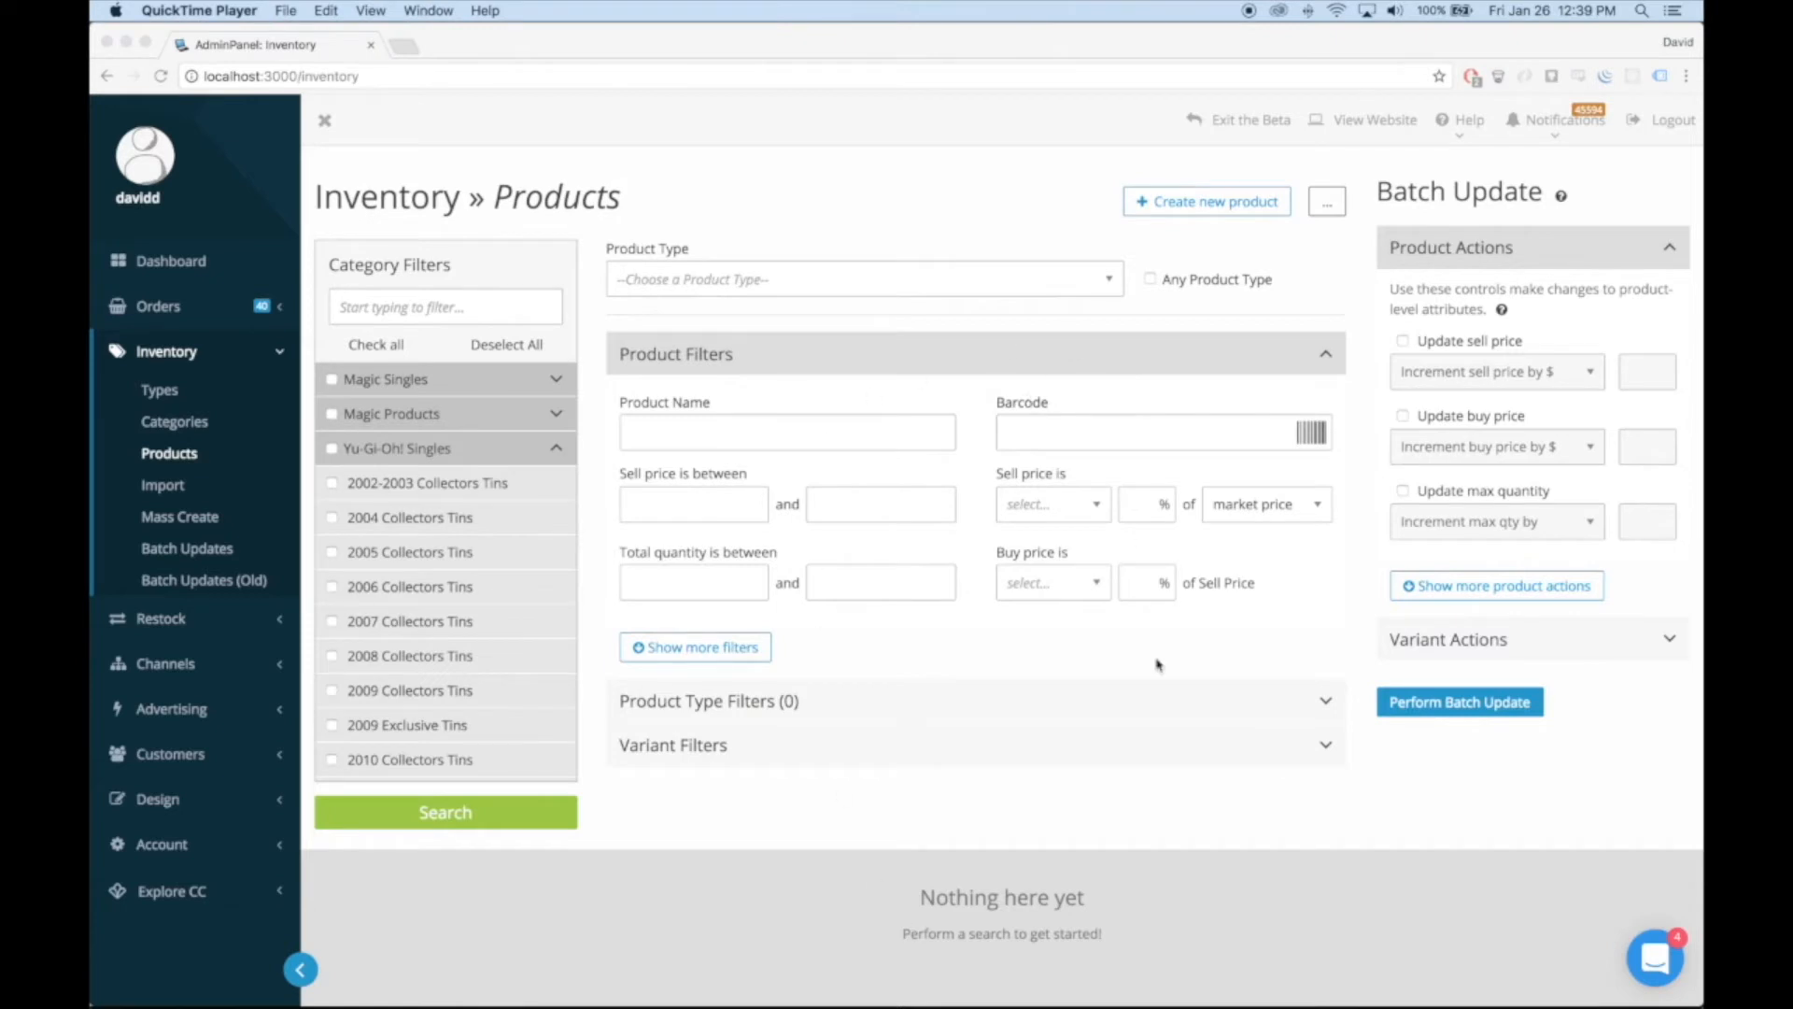
Review the Variant Actions and Product Actions sections of the Batch Update controls
click(1592, 262)
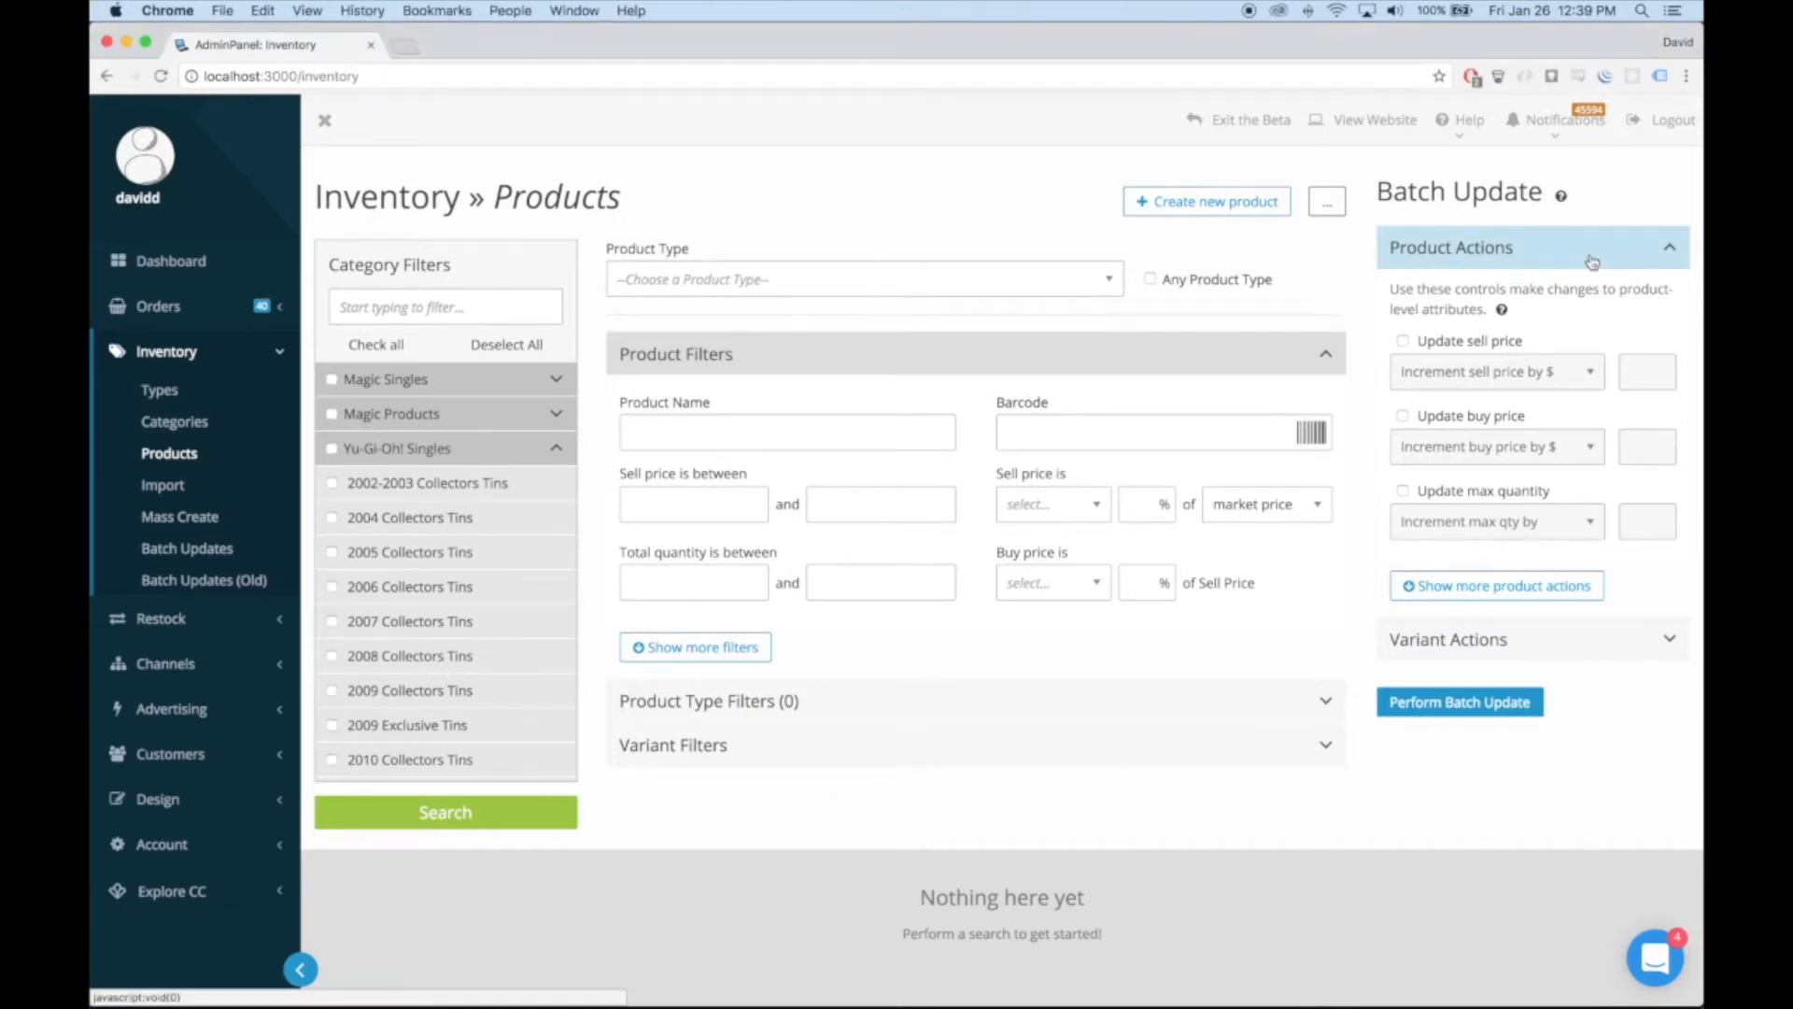
click(1579, 639)
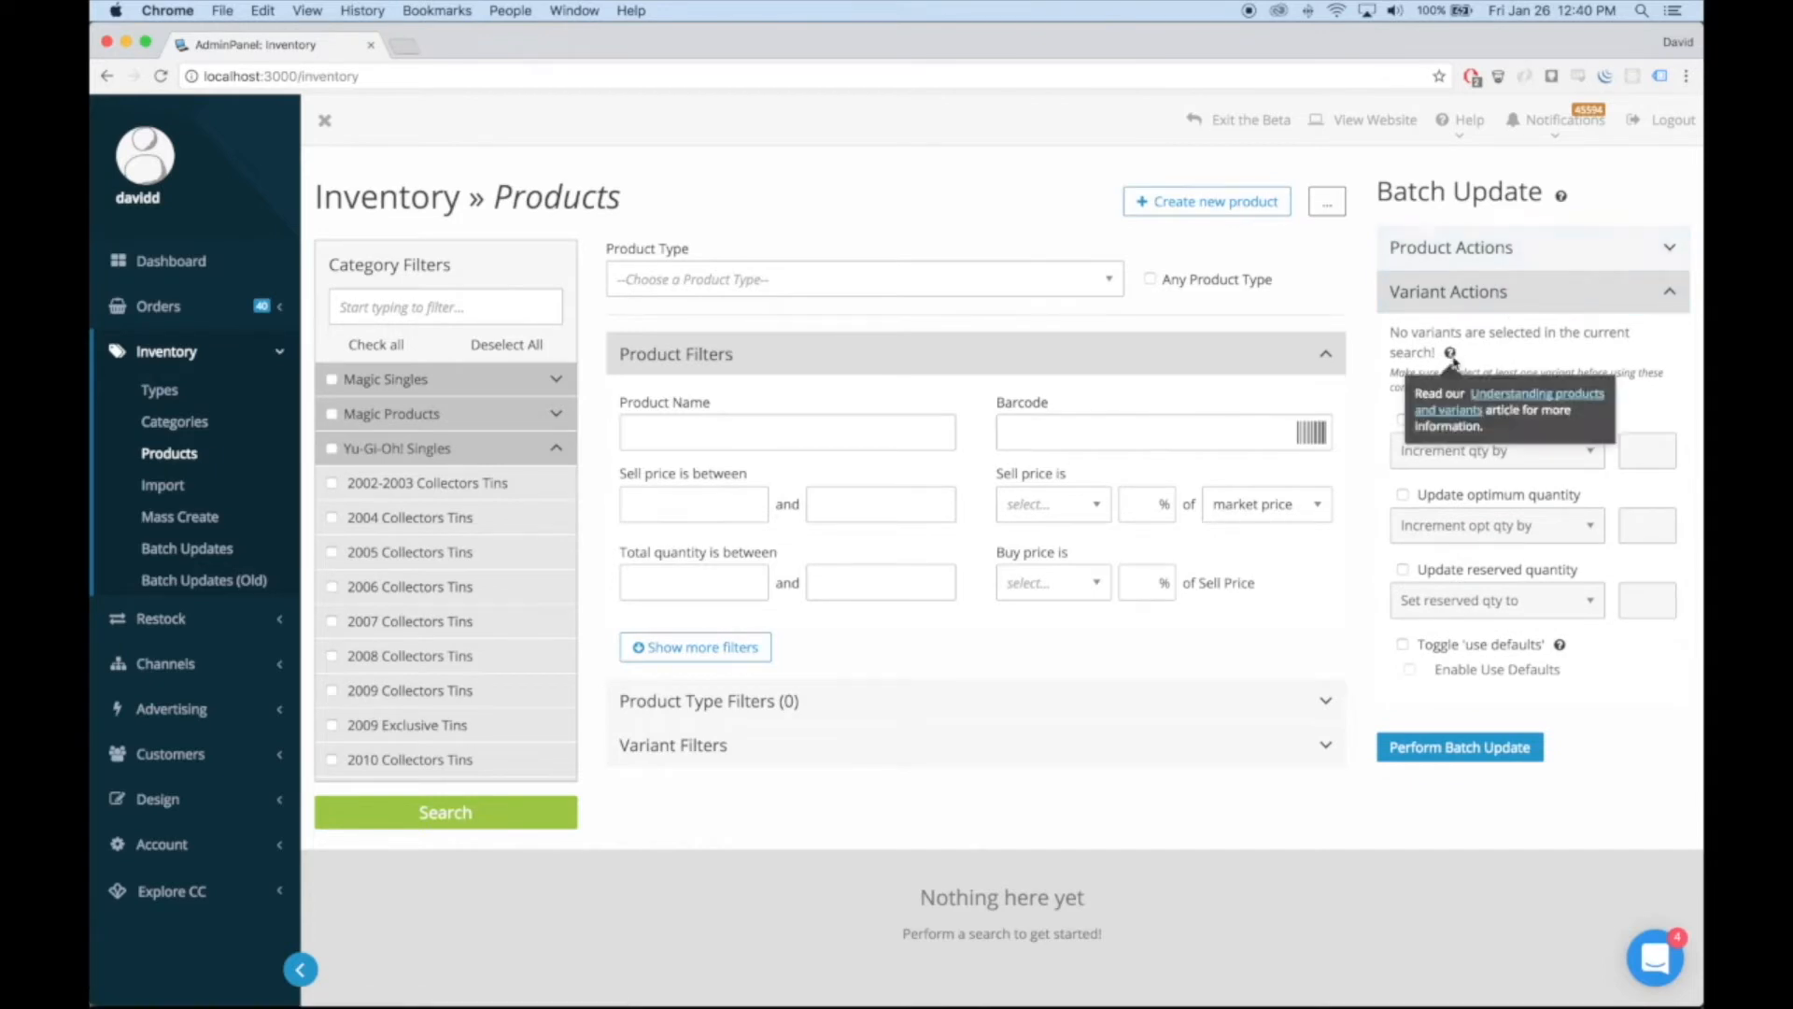
click(1531, 247)
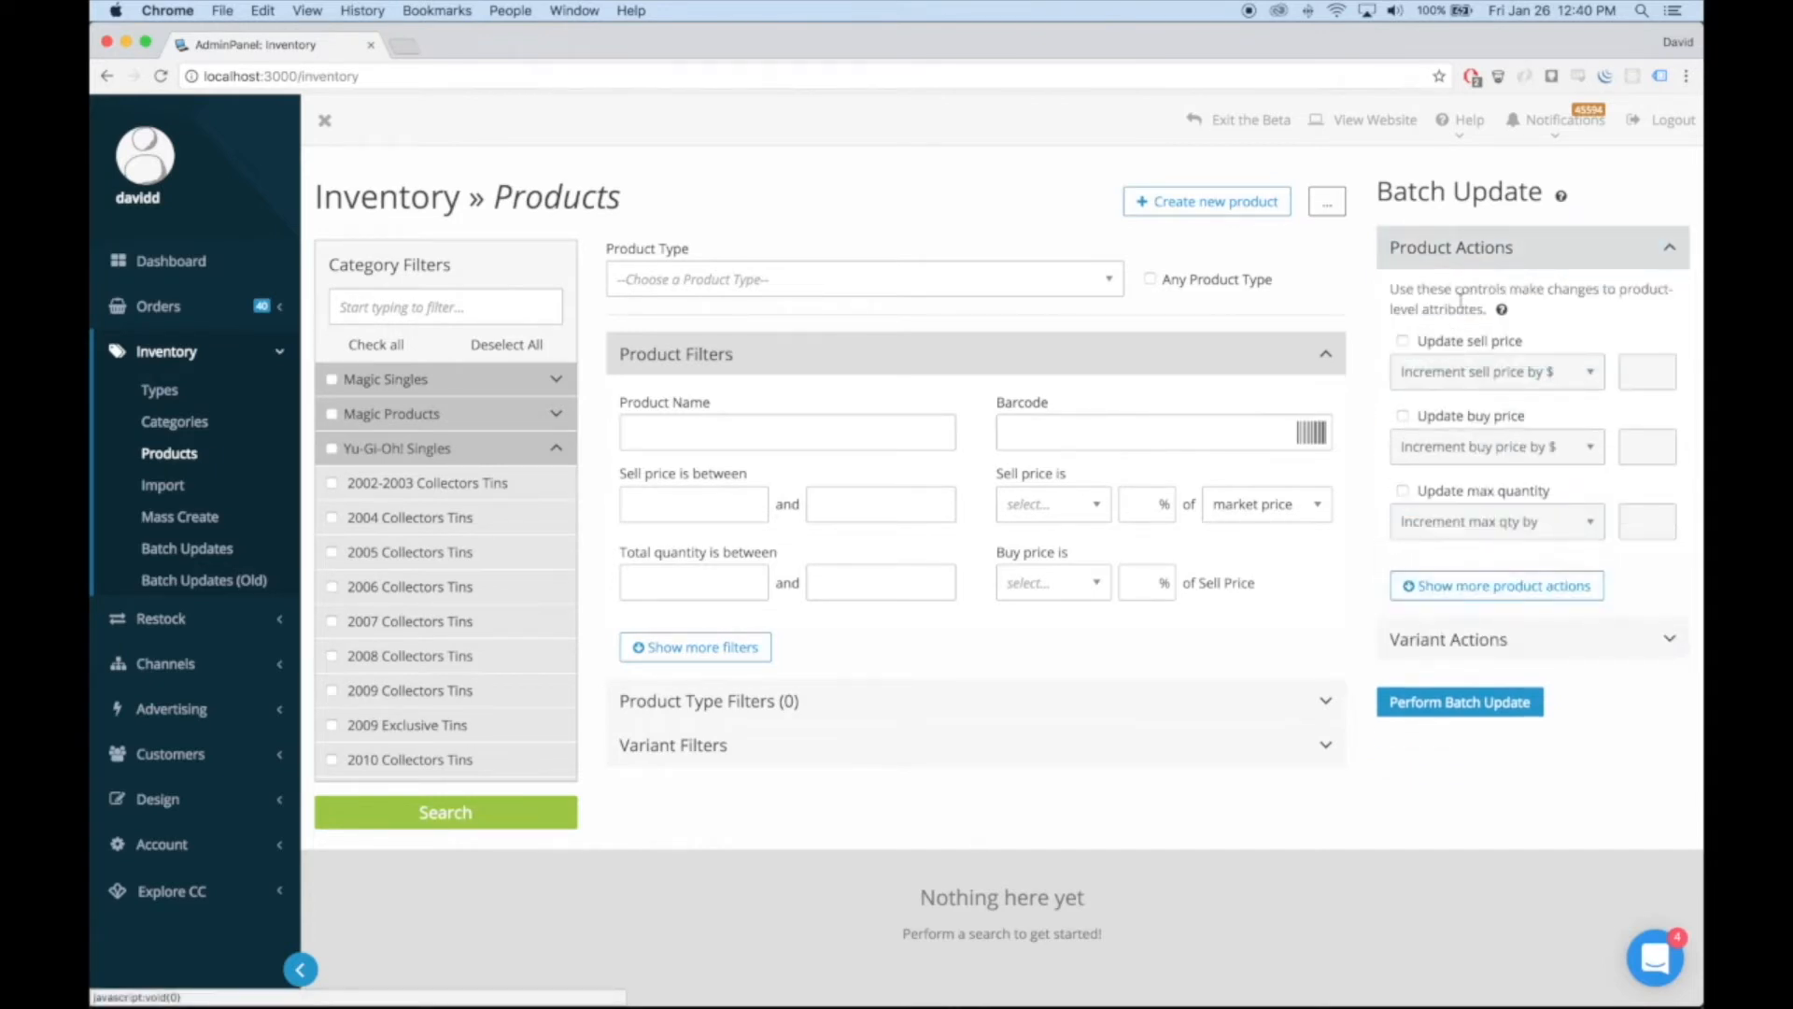
mouse_move(1501, 311)
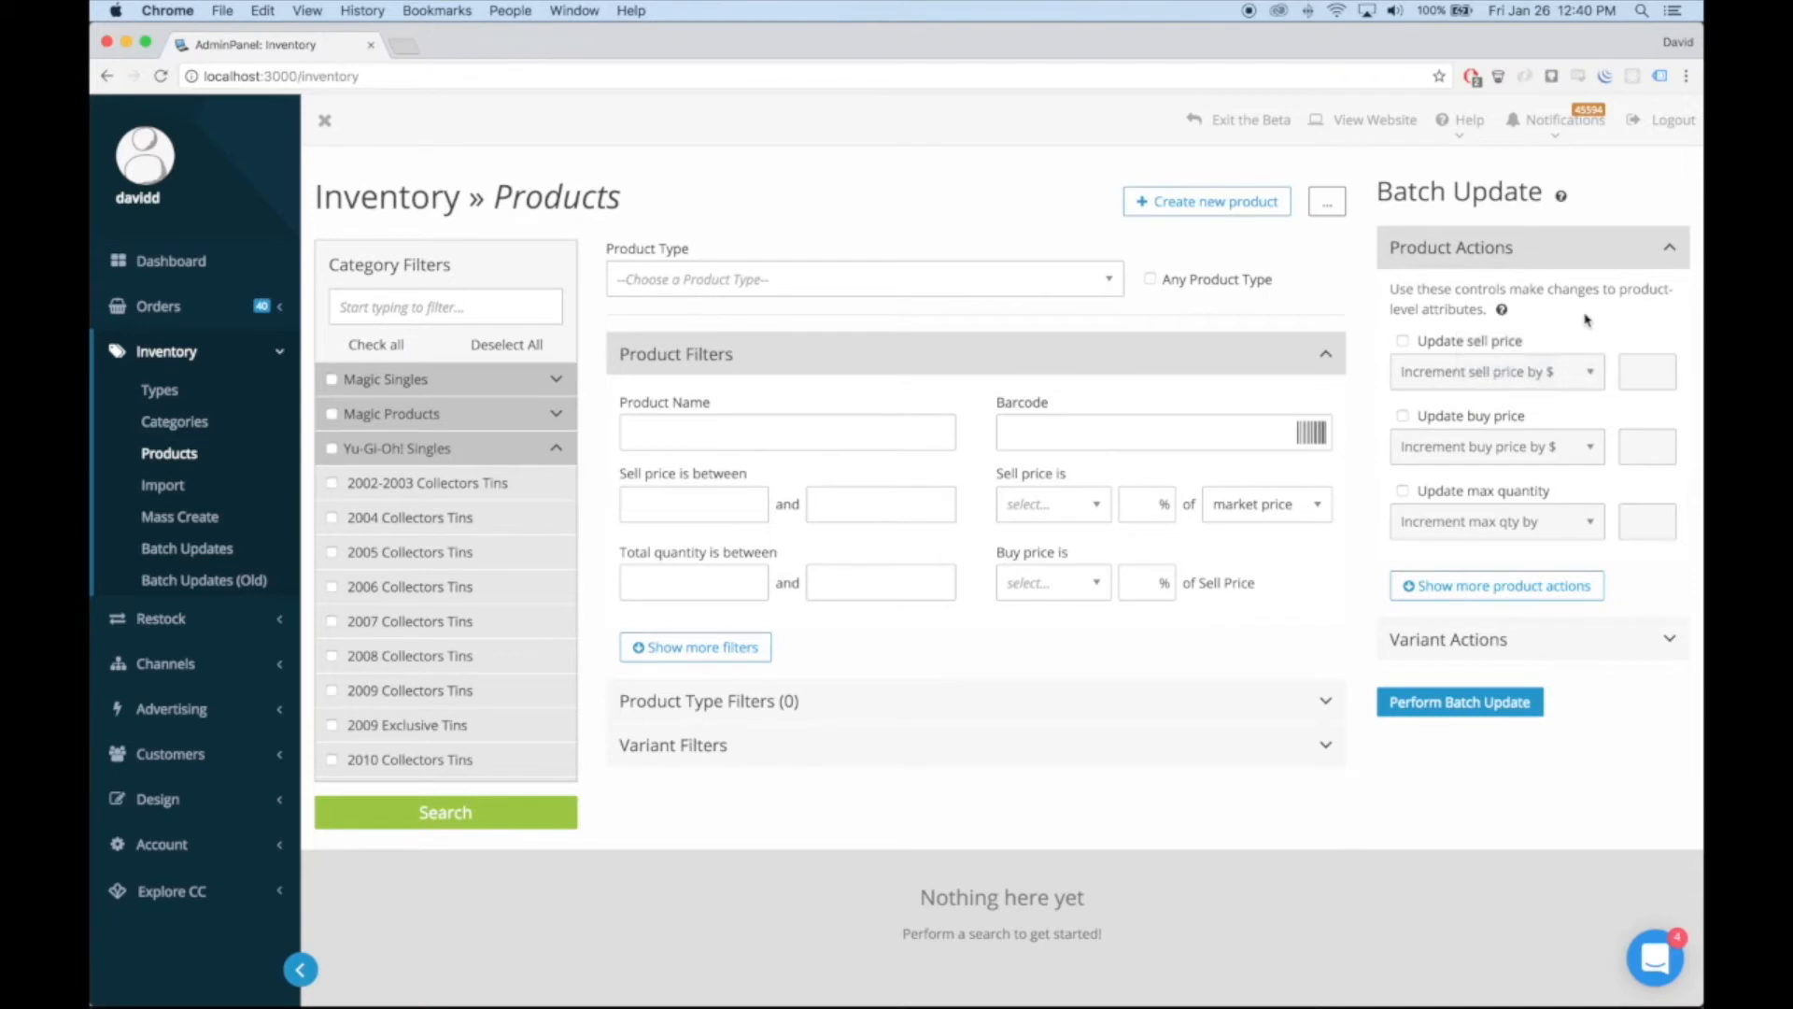
Enable the batch updates of sell price and buy price, and set the sell price to 100% of Market Price
click(1403, 341)
click(1403, 416)
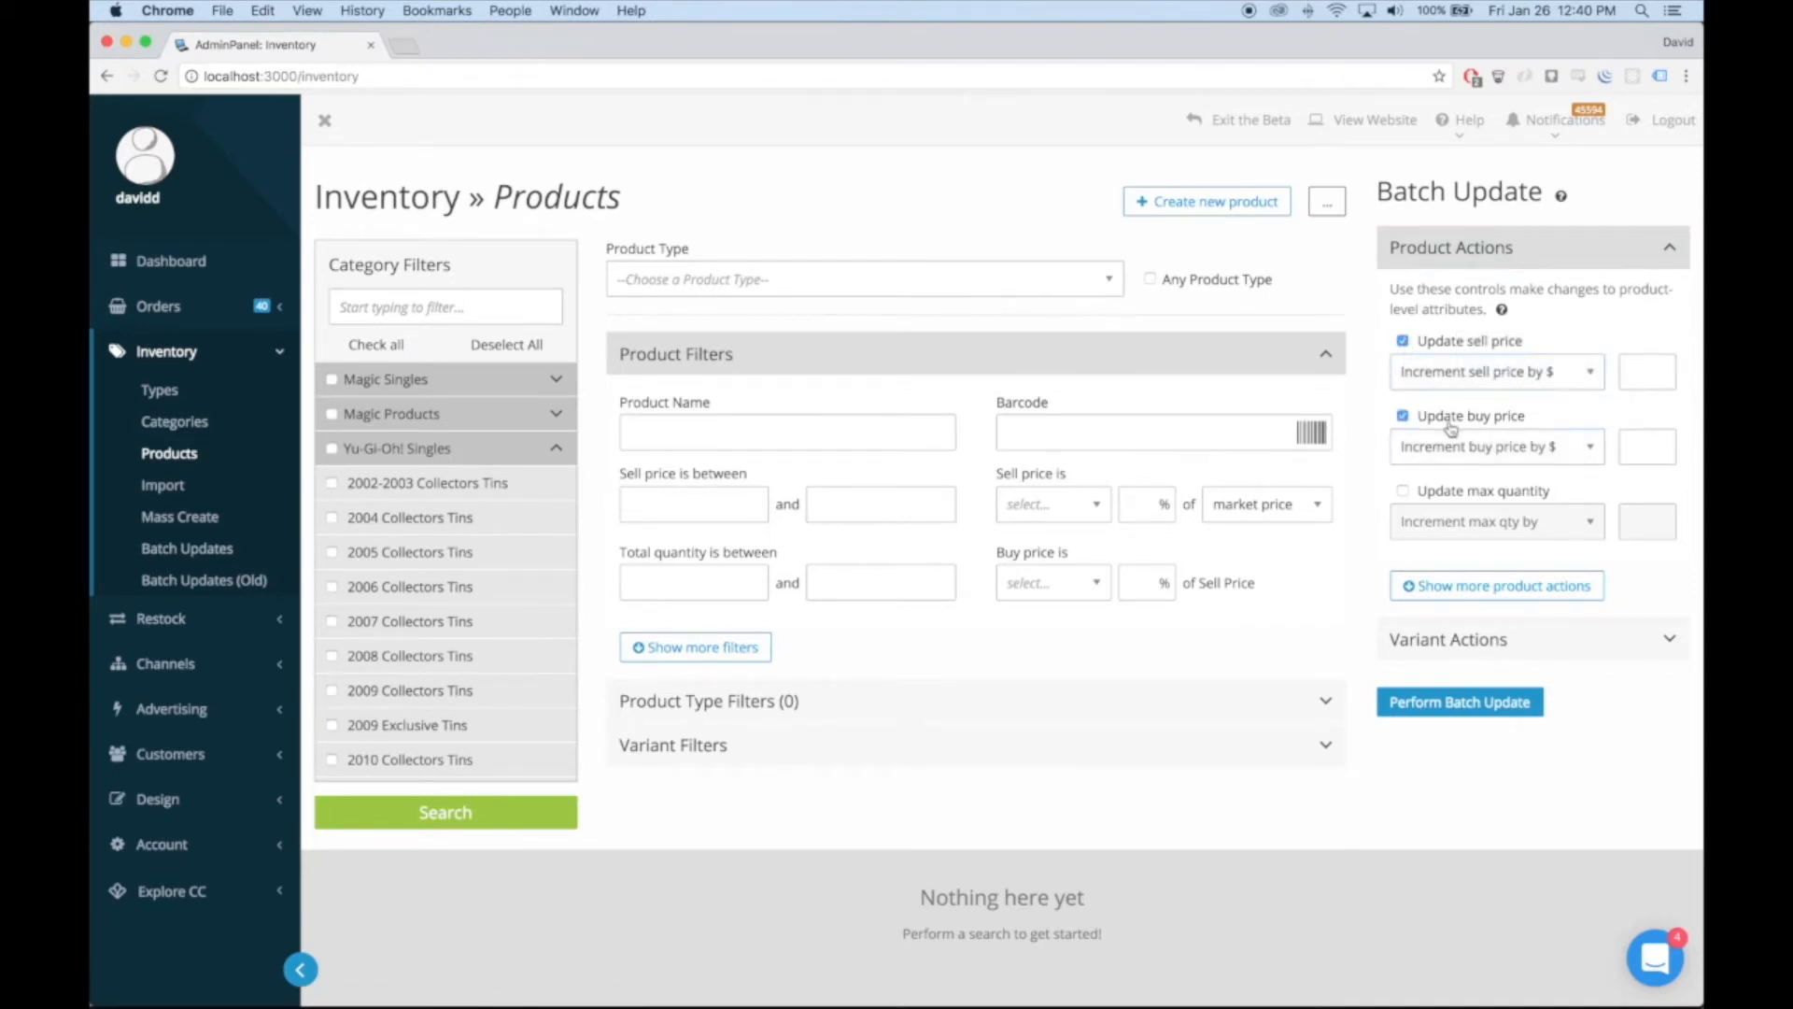
click(1550, 372)
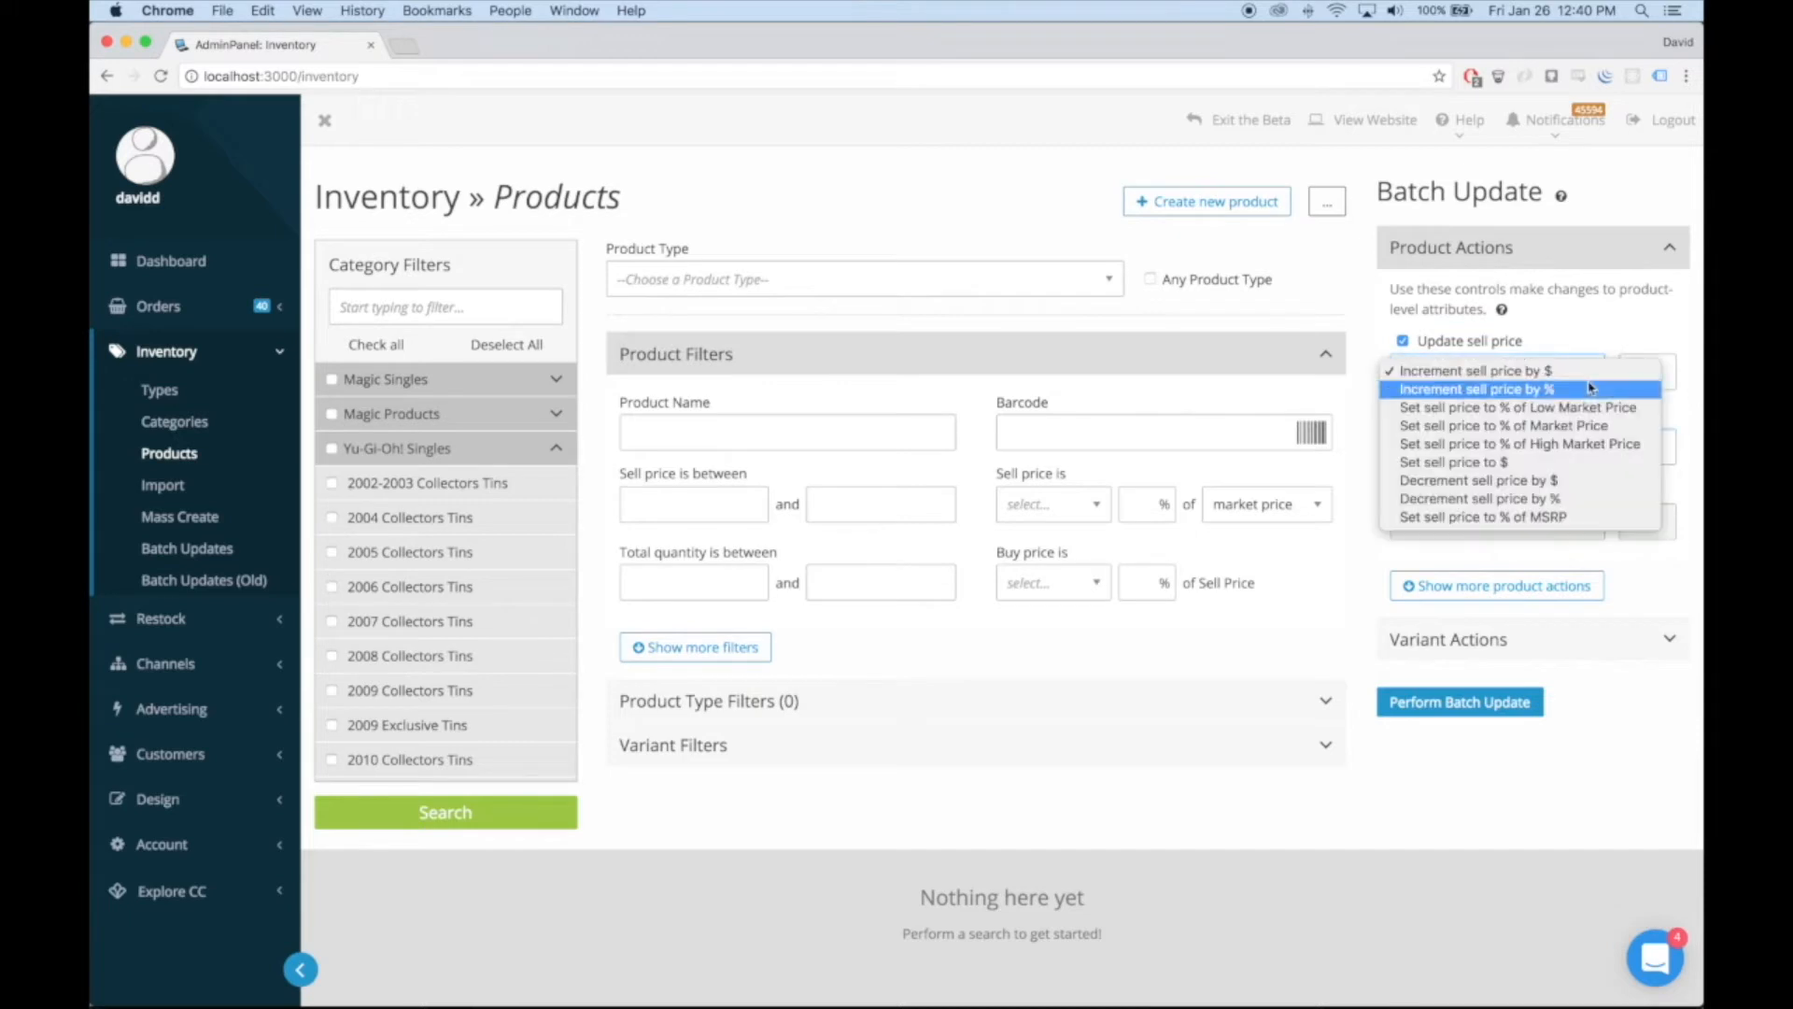
click(1550, 426)
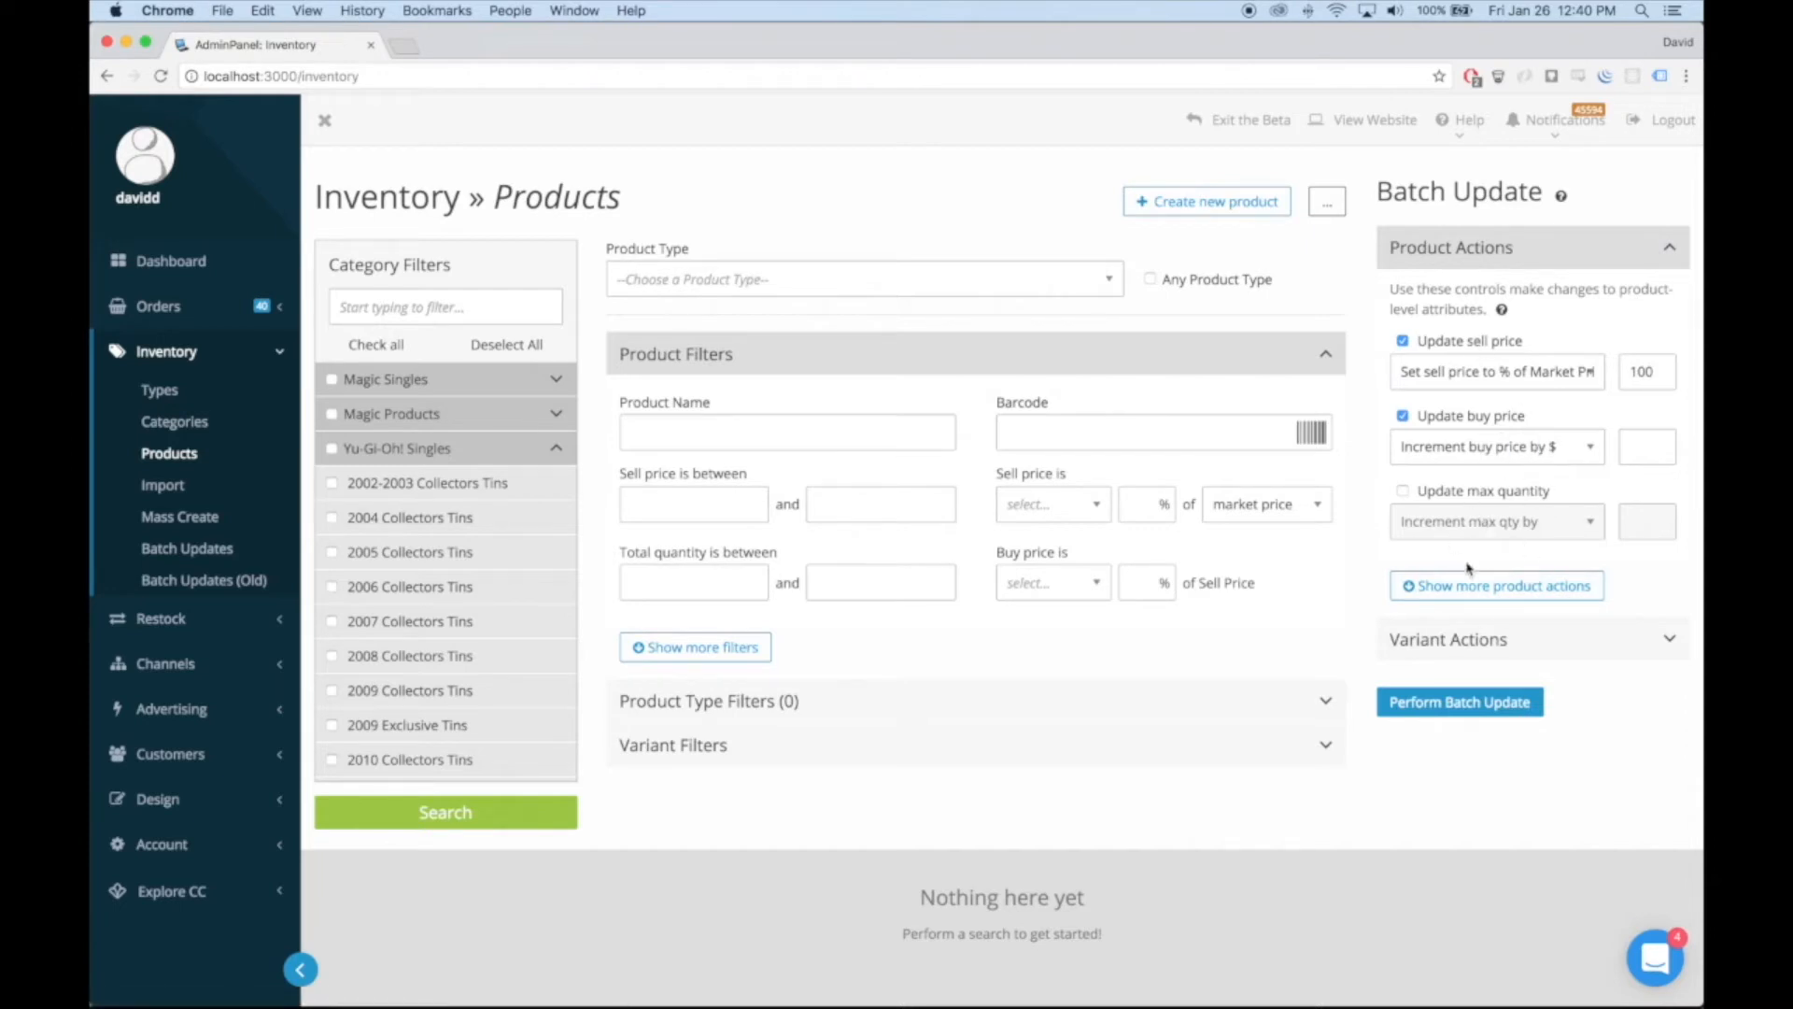
Reveal the additional batch product actions, look through them and hide them again
click(1454, 588)
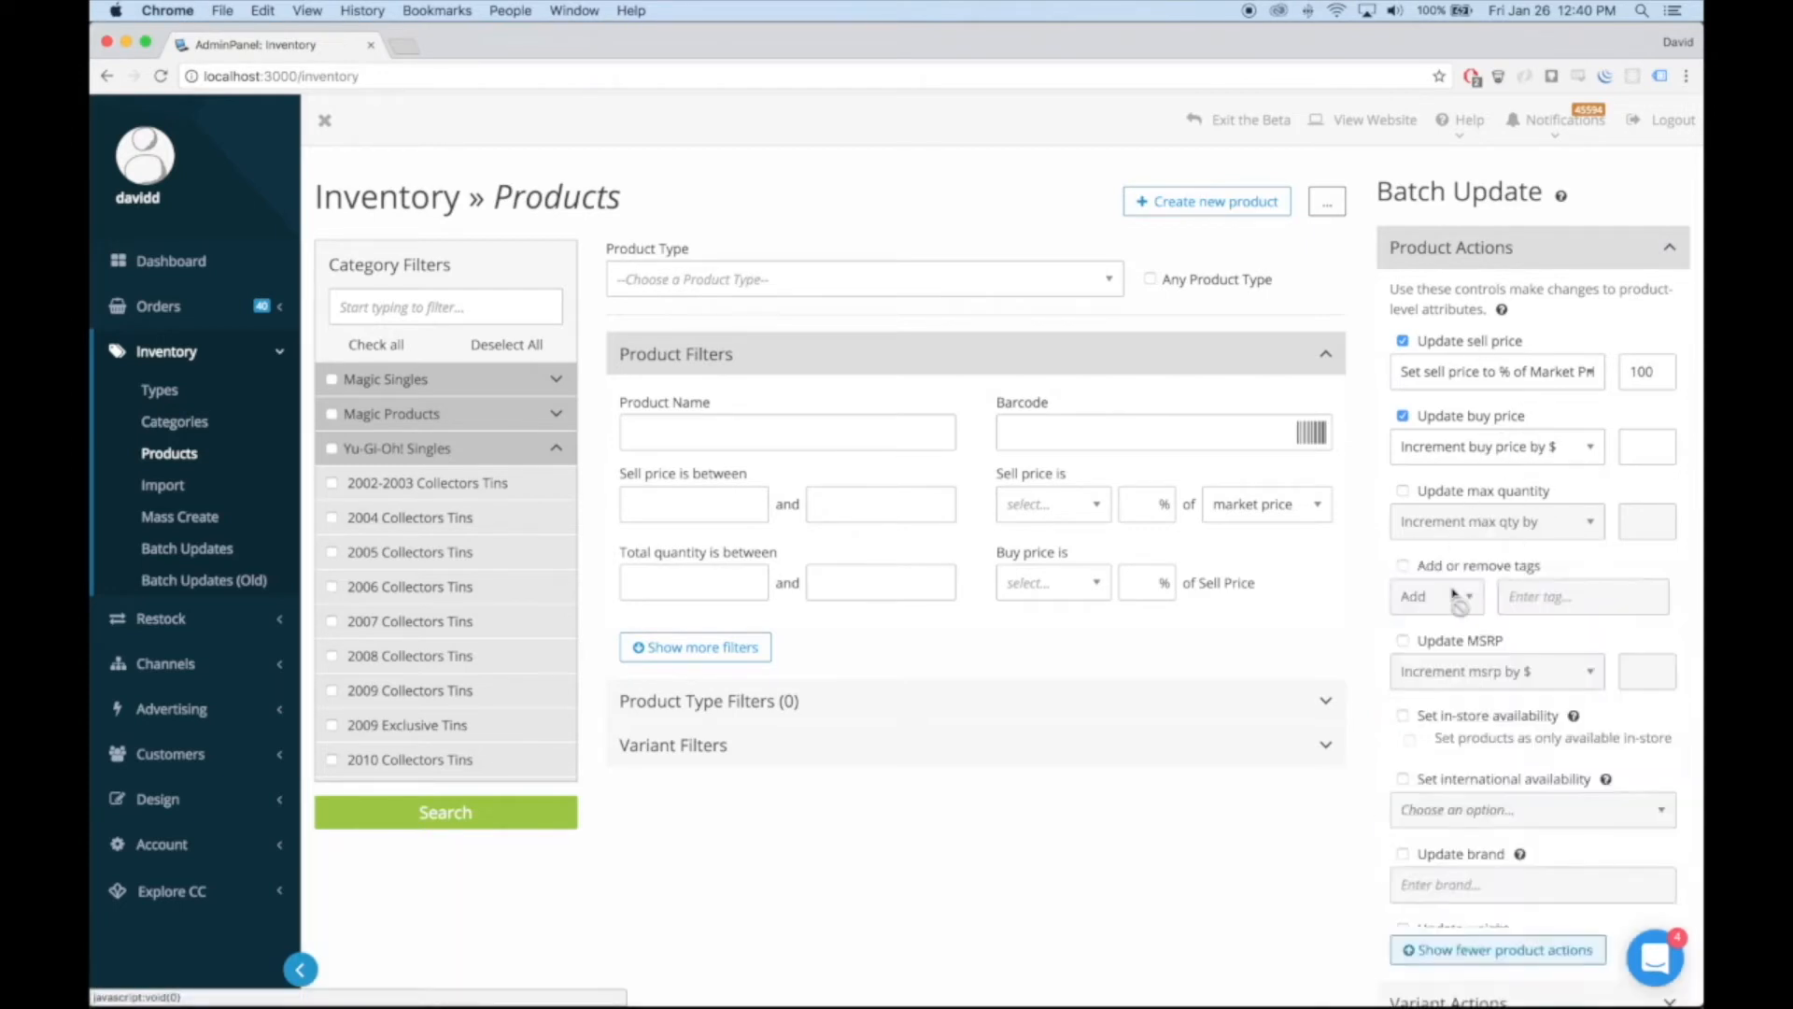
scroll(1398, 776, down, 2)
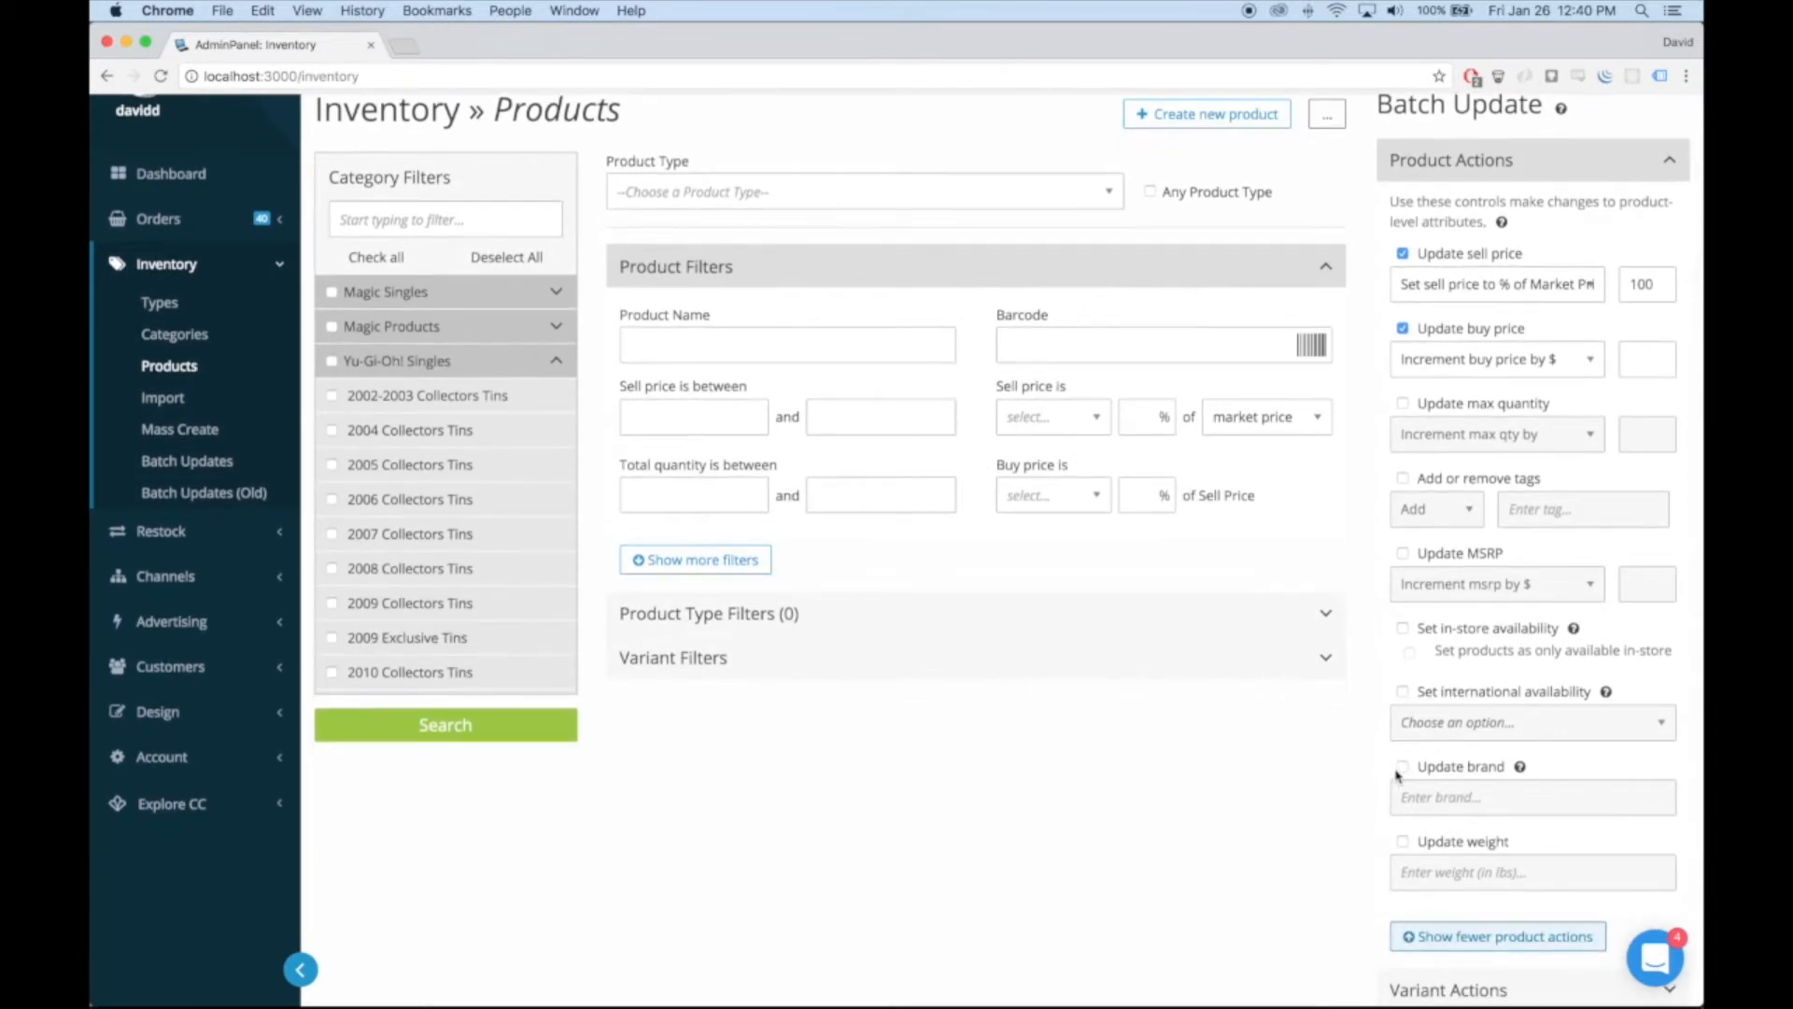
click(1457, 937)
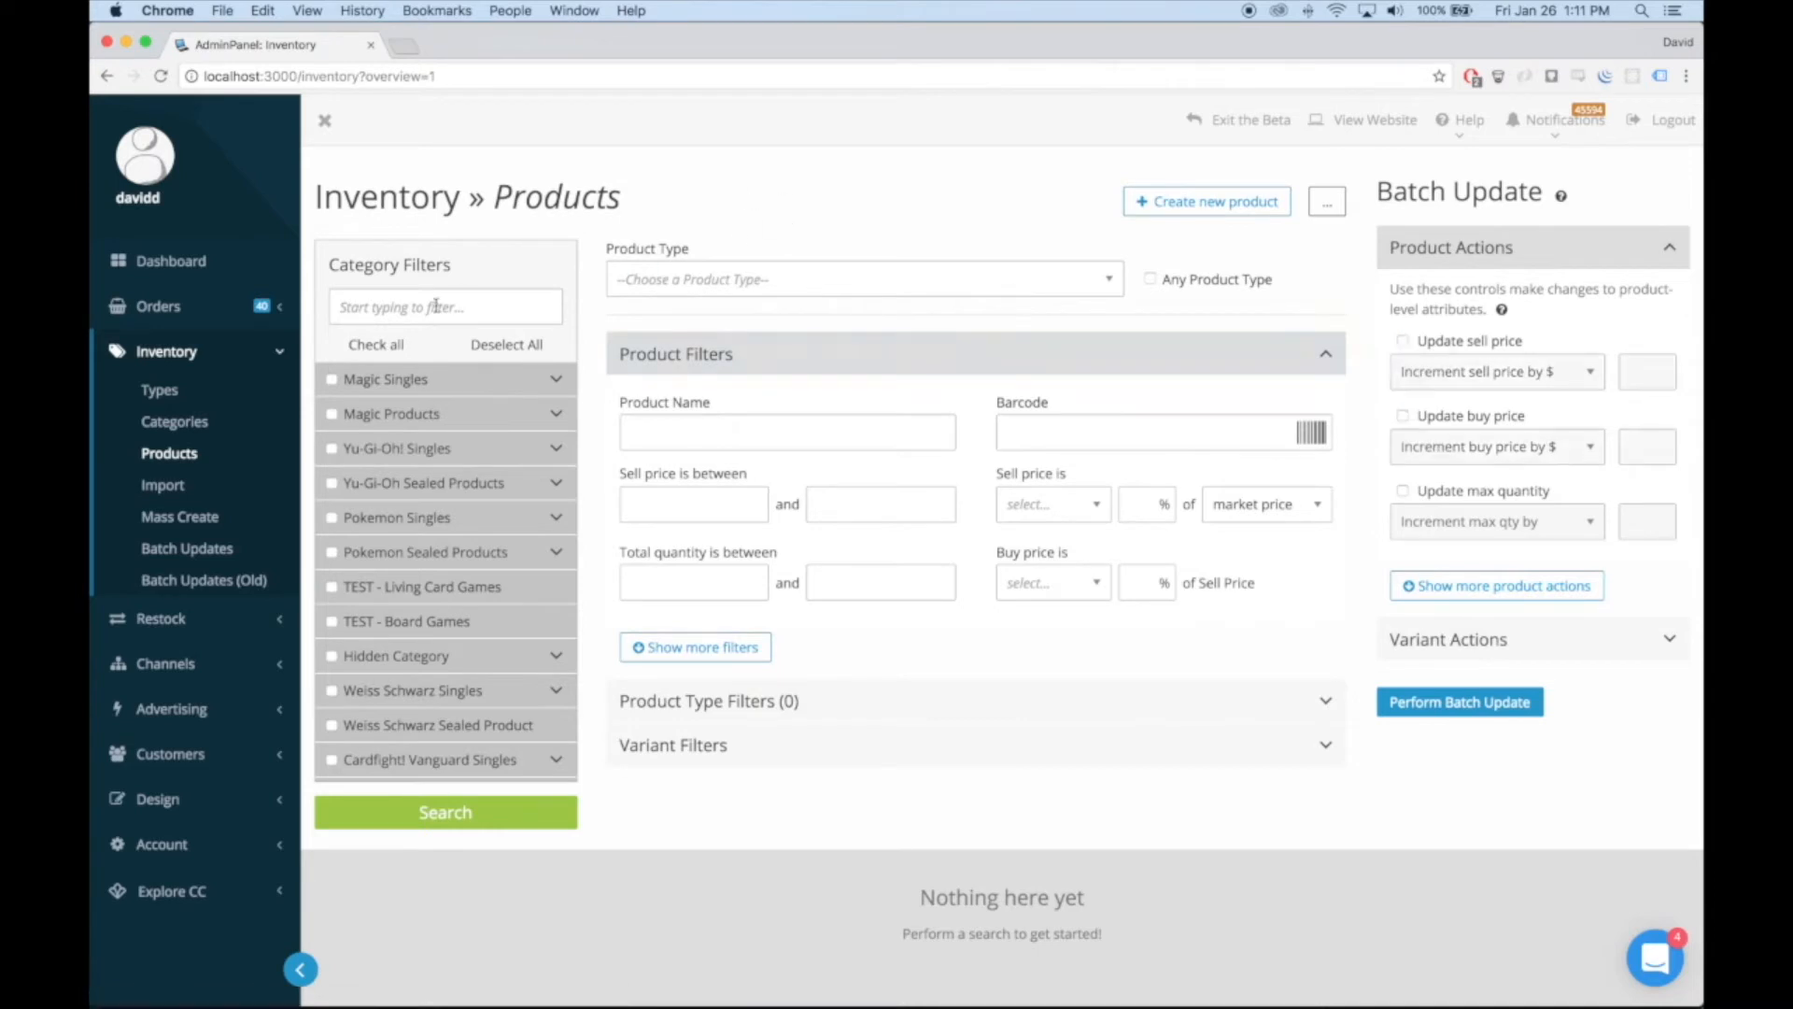
Filter the categories by "m14", select the matching Magic Singles category and search for its products
text(m14)
click(333, 379)
click(467, 829)
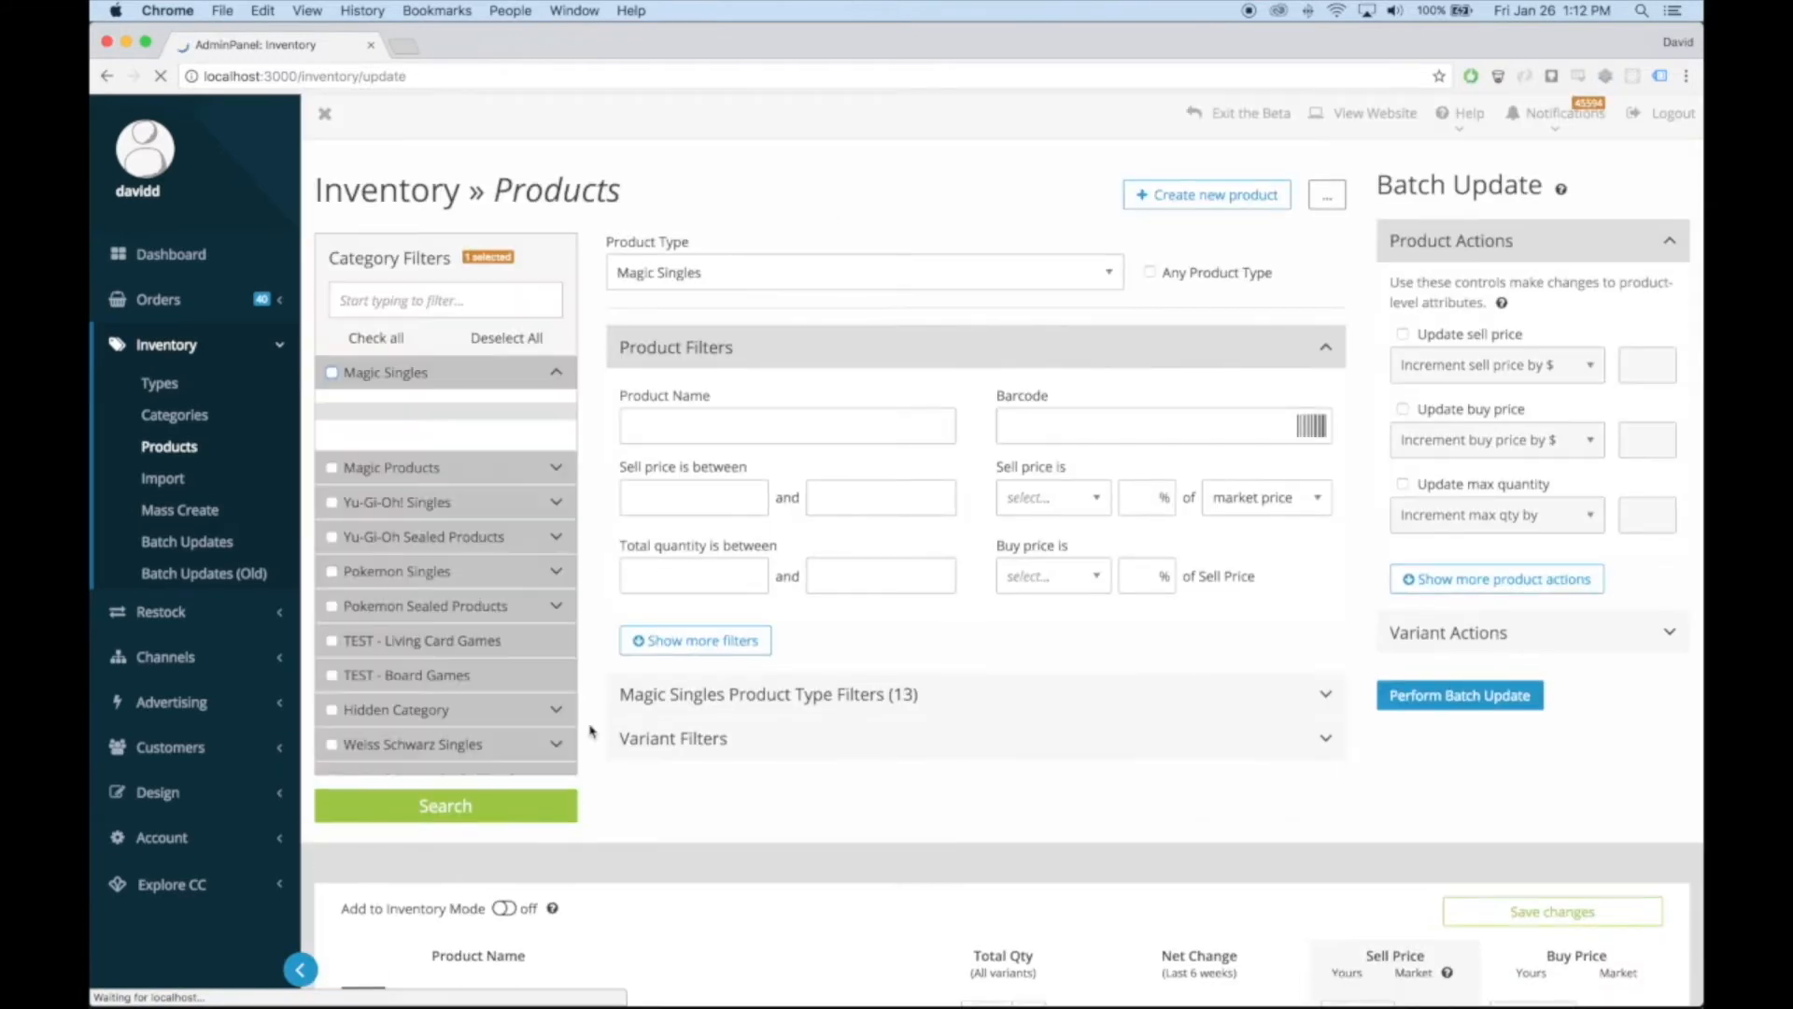
Examine the M14 product results, starting with the Academy Raider row and its image
scroll(589, 731, down, 5)
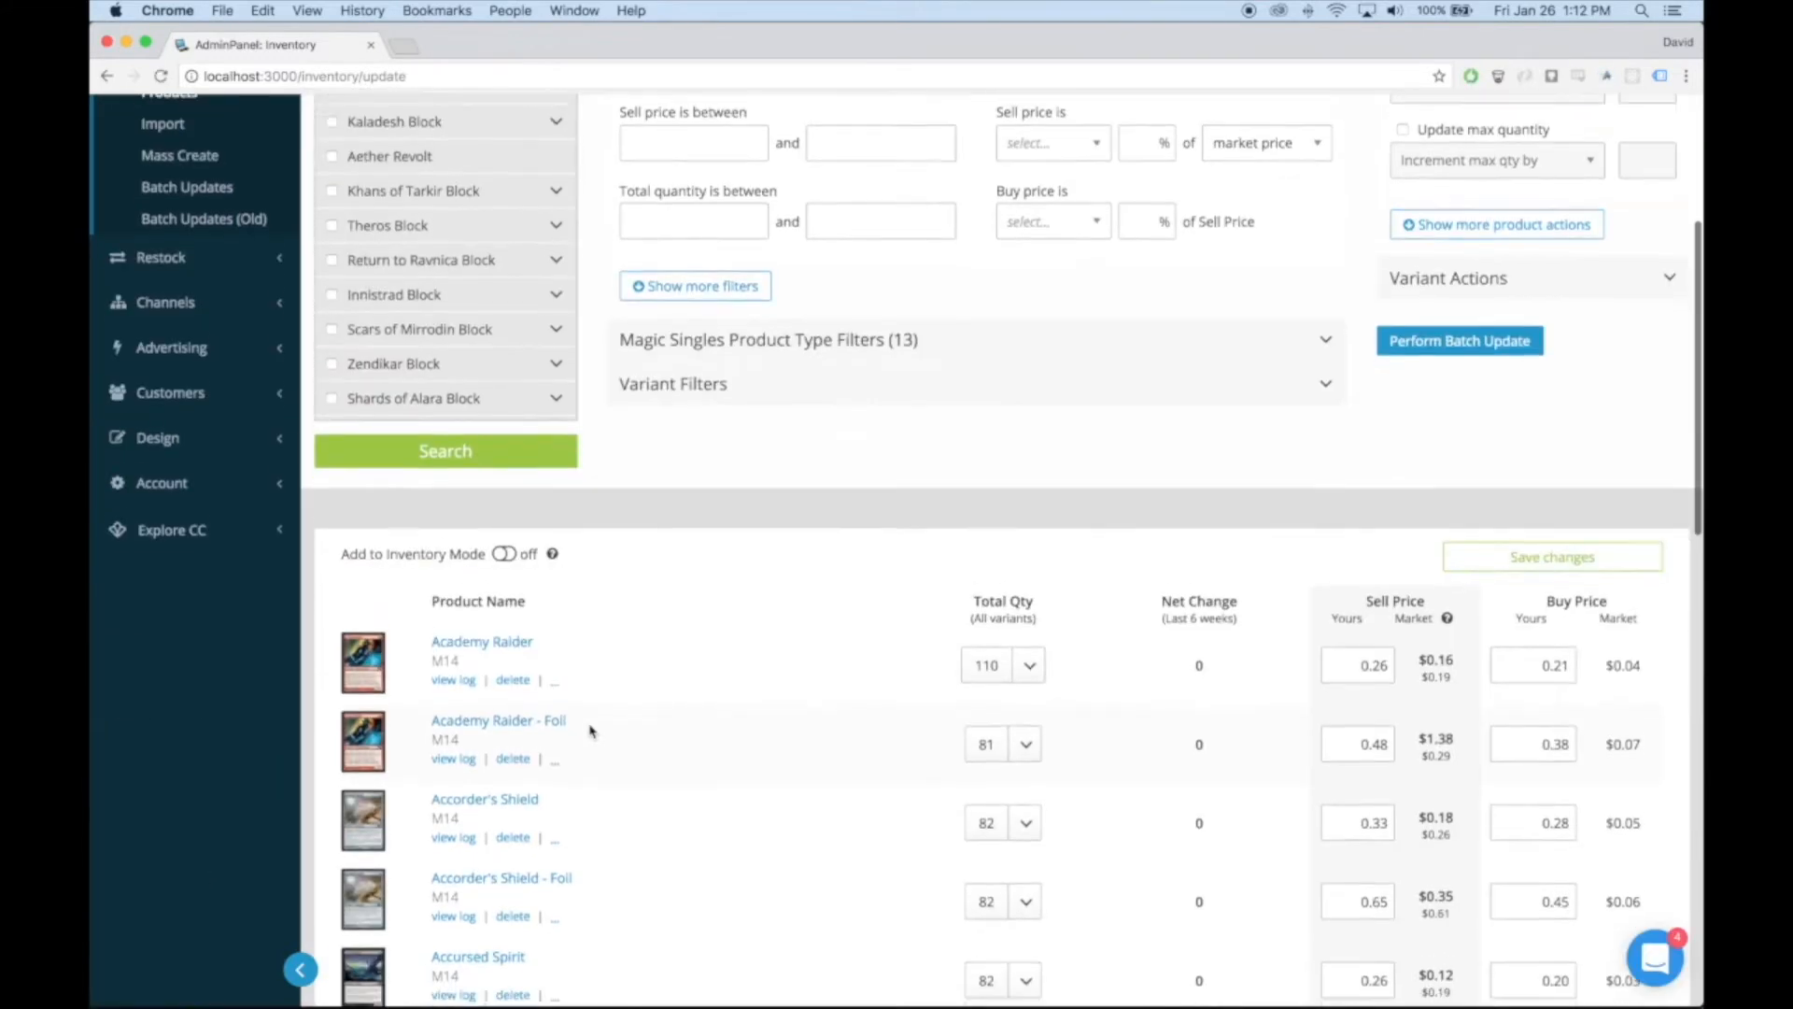
scroll(589, 731, down, 2)
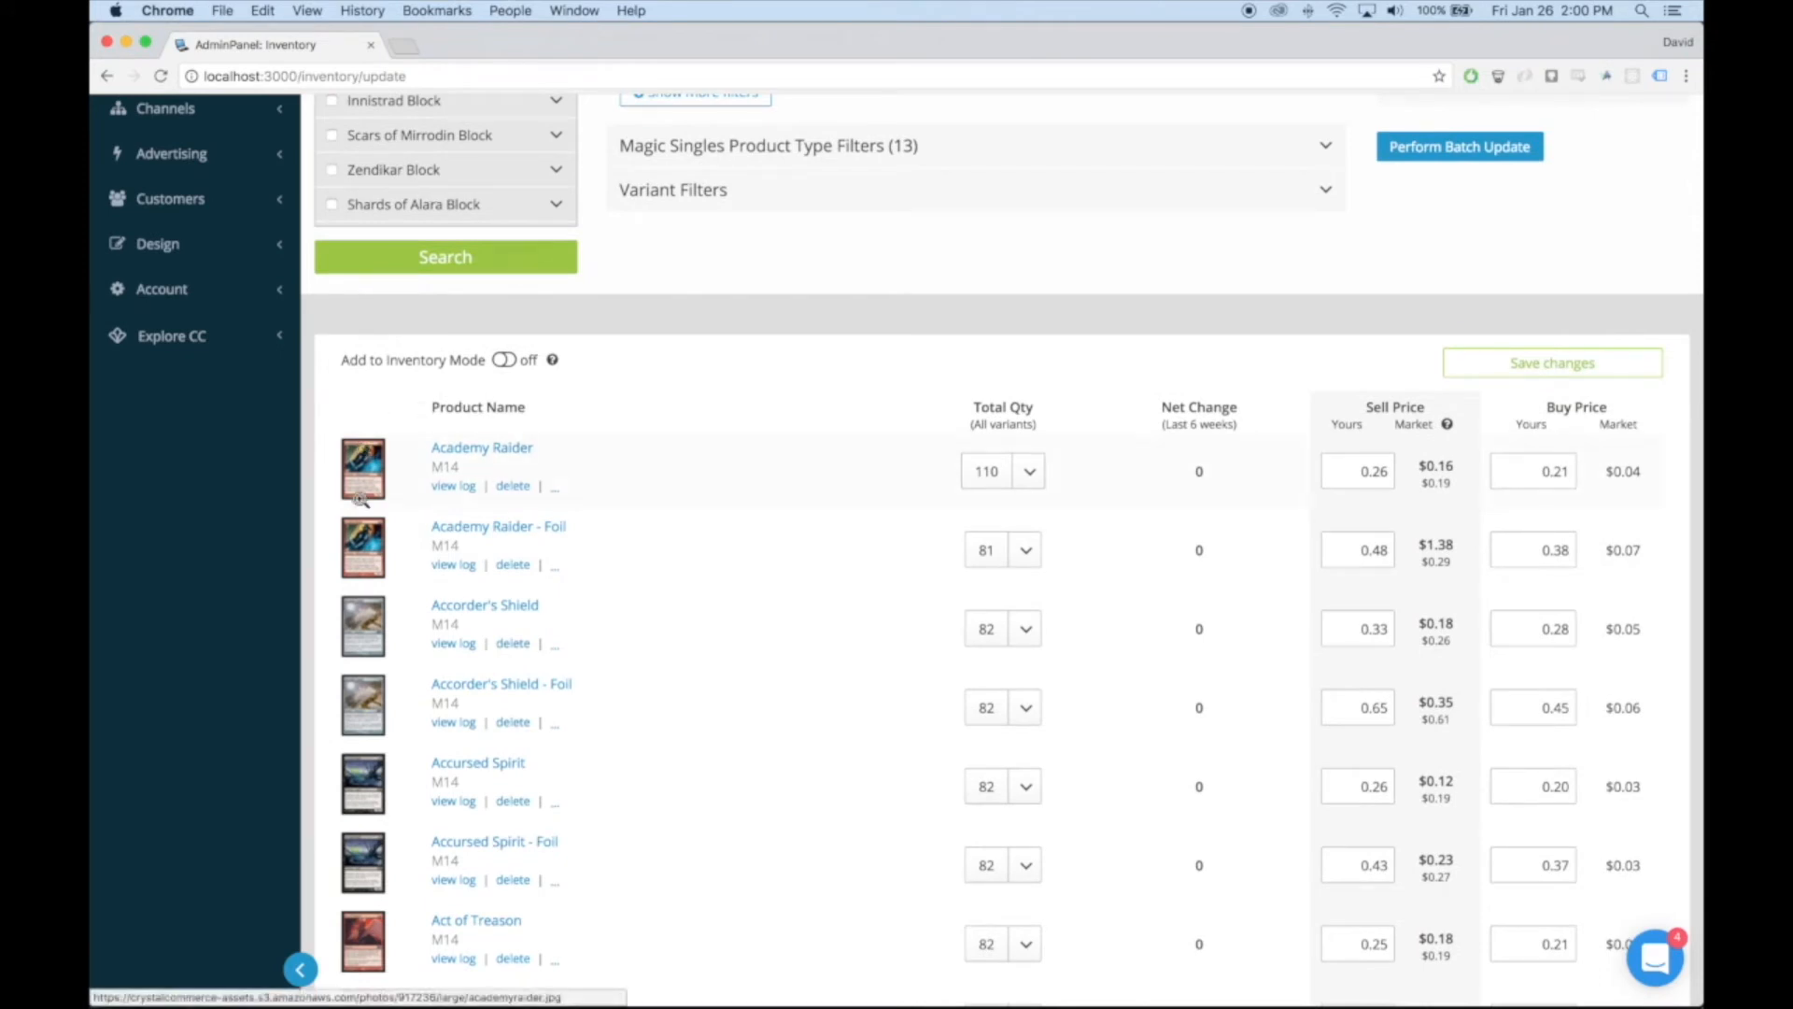
mouse_move(363, 481)
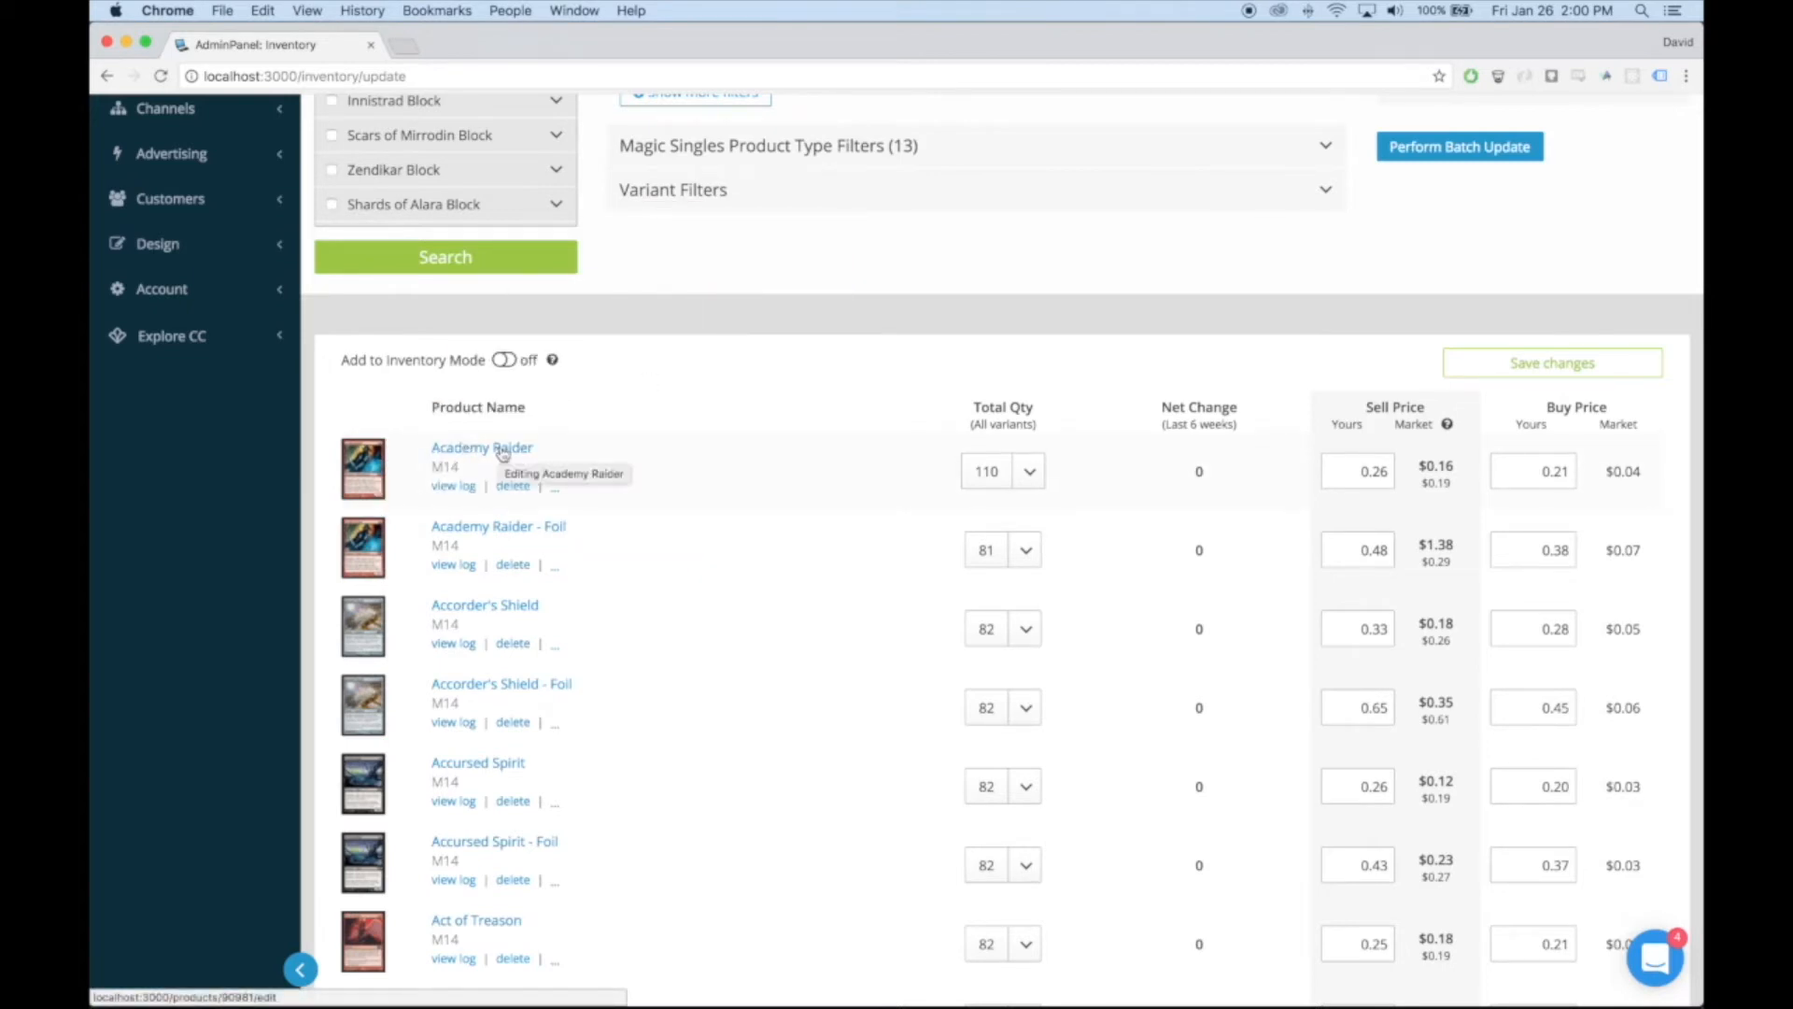
Expand the Academy Raider variants, try NM-Mint as the condition in their display filter, and collapse the list again
click(502, 451)
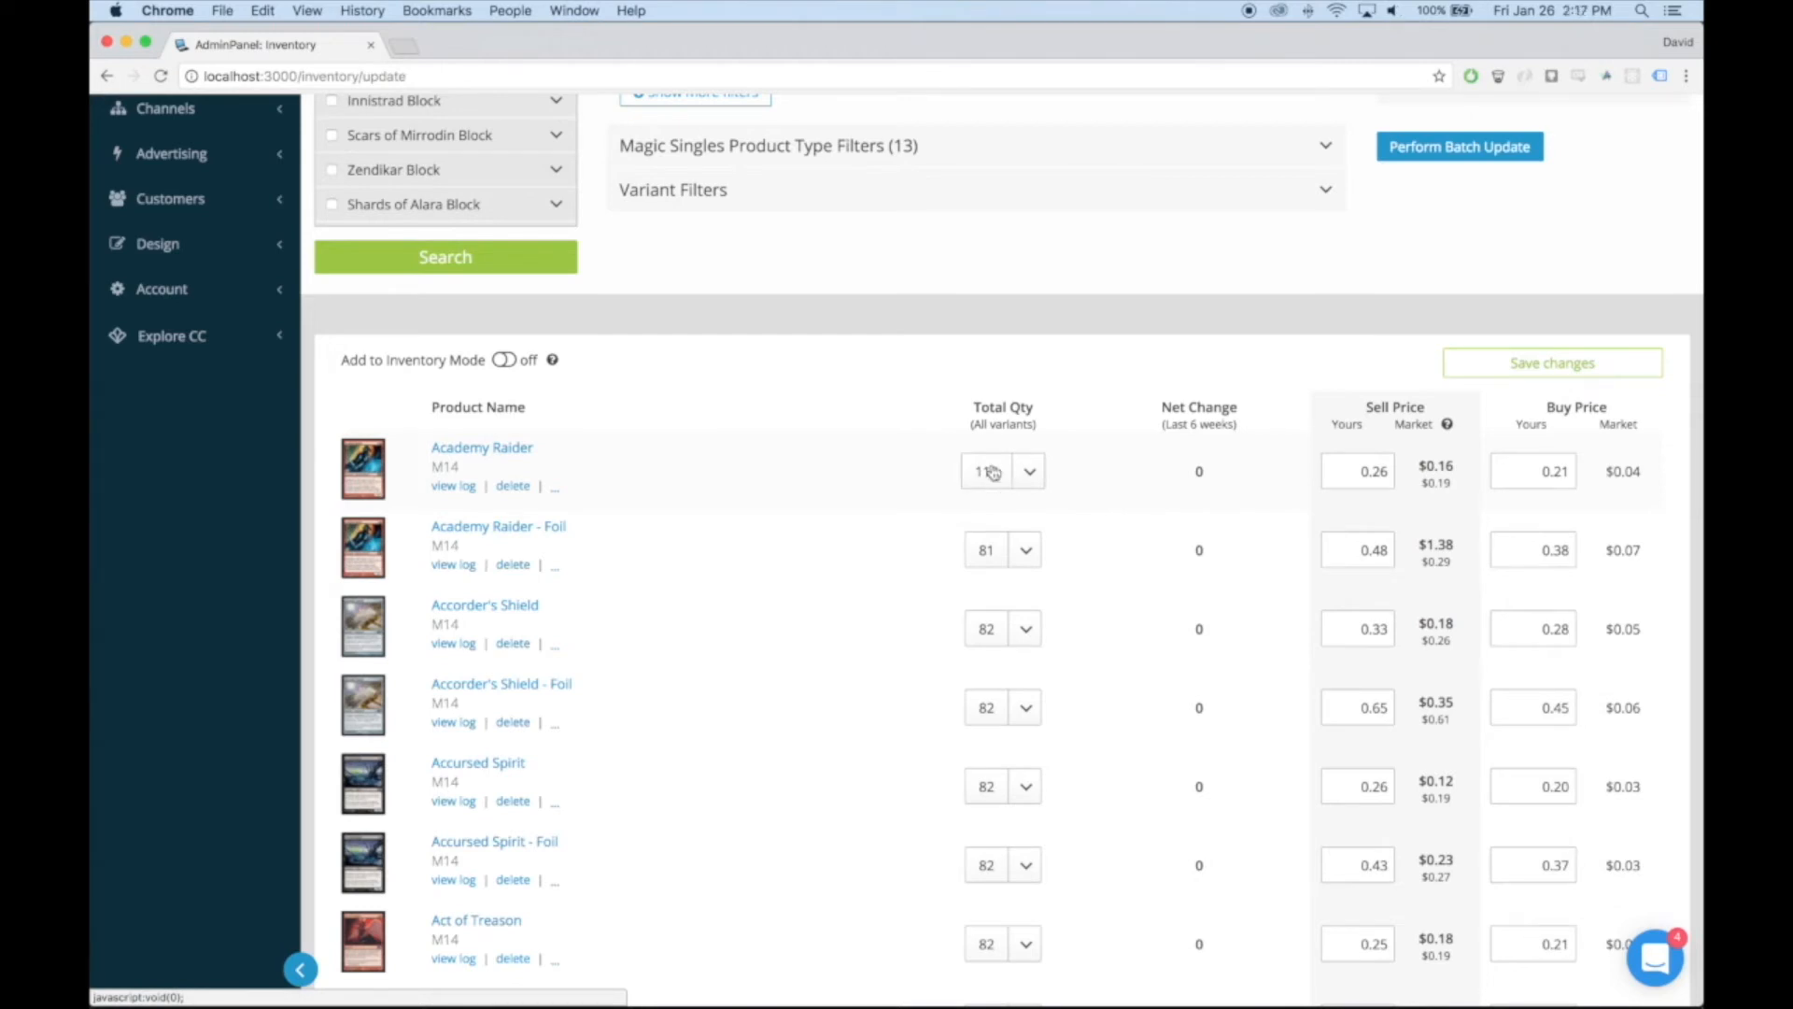
click(993, 470)
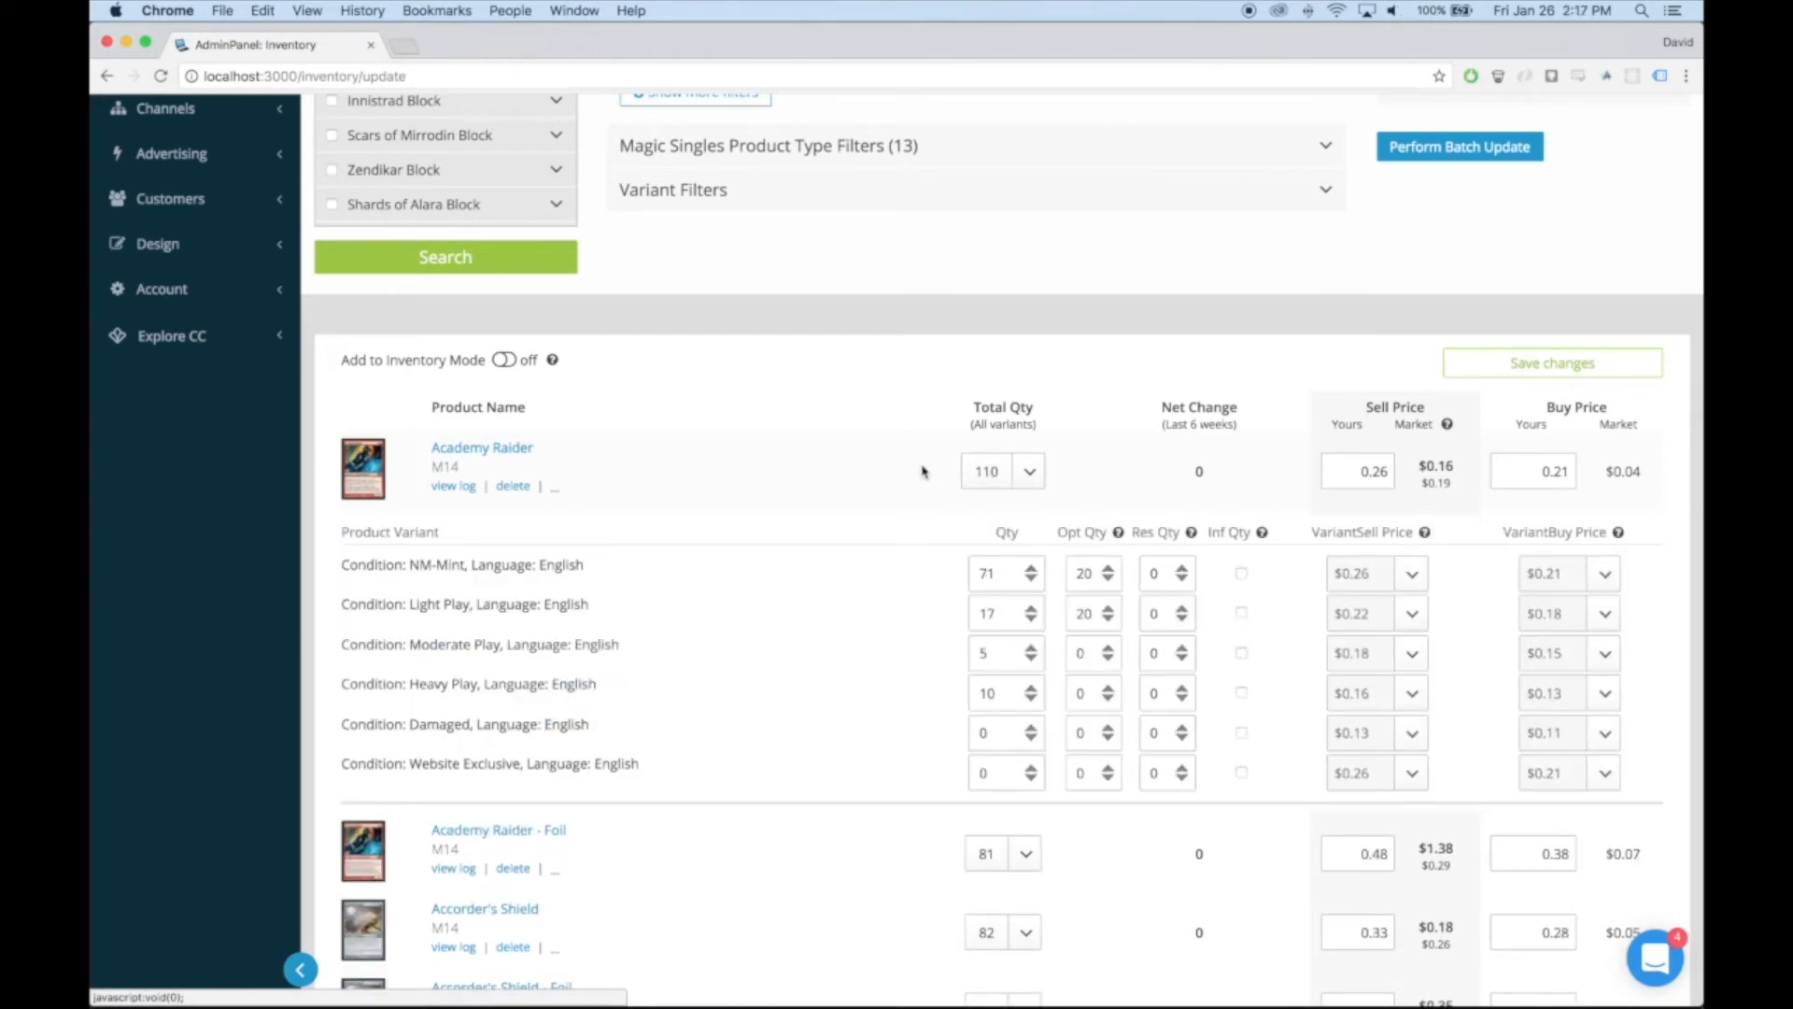
click(1033, 477)
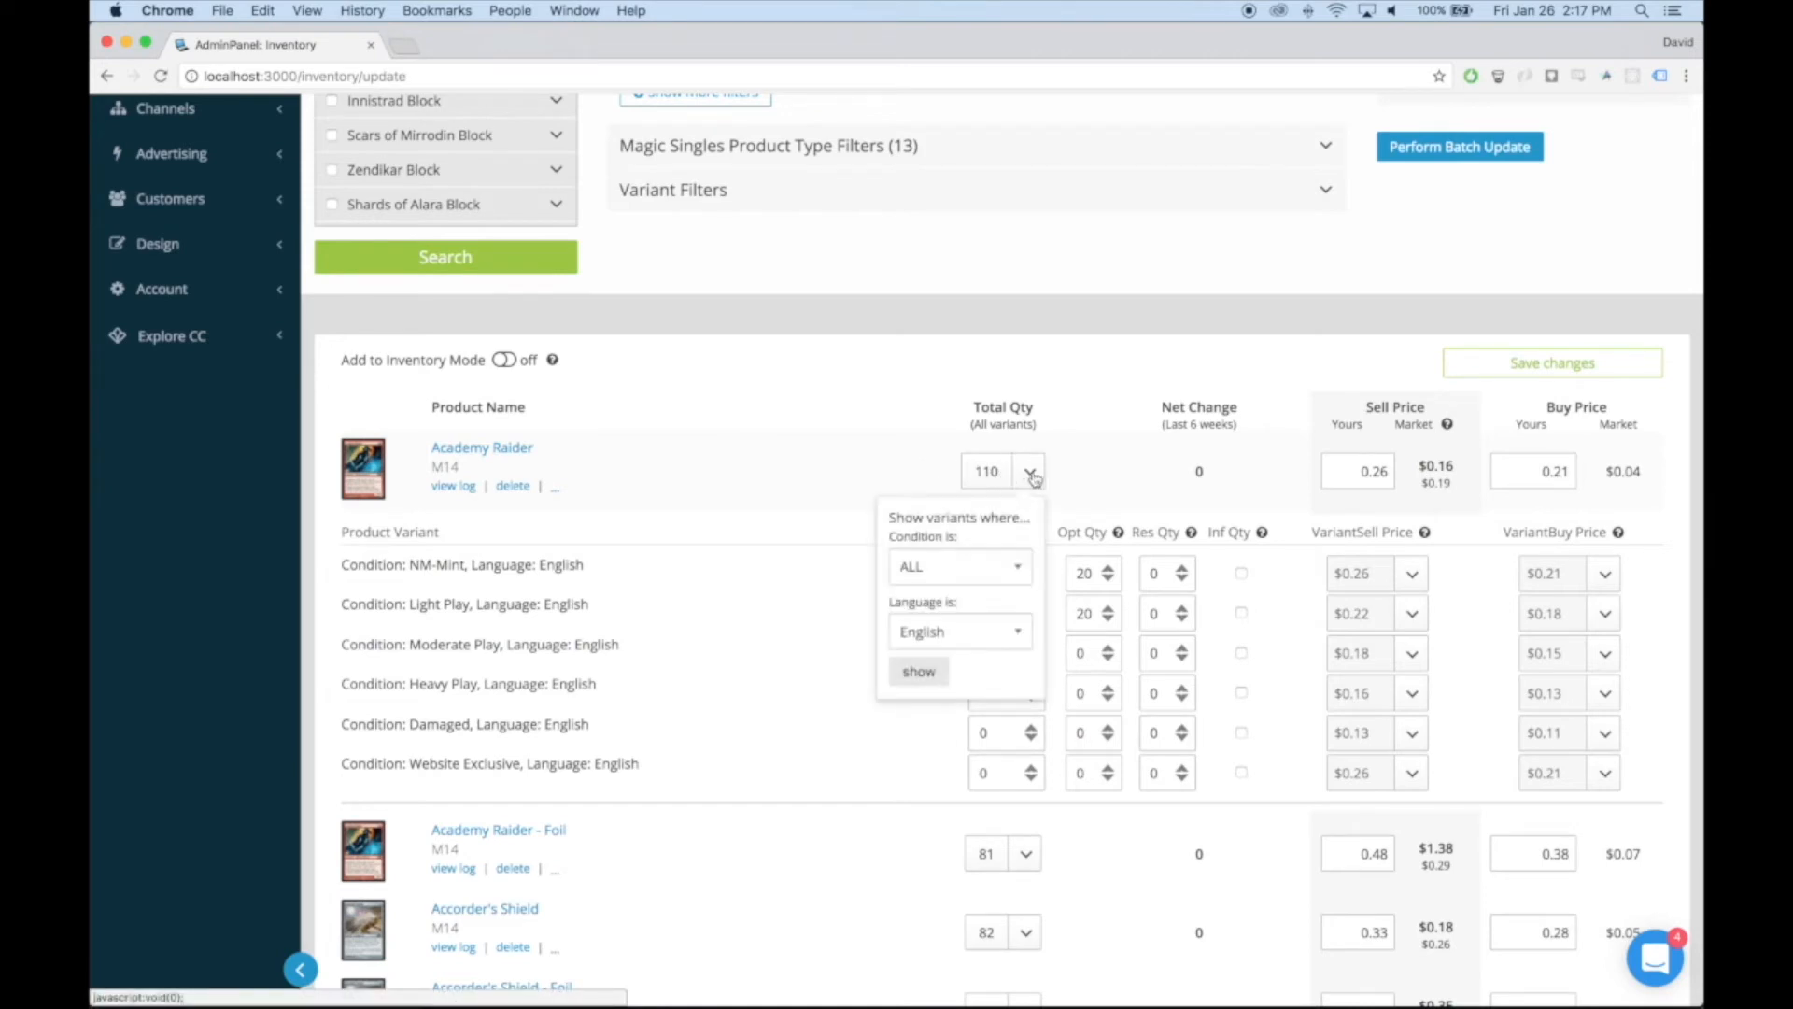
click(992, 566)
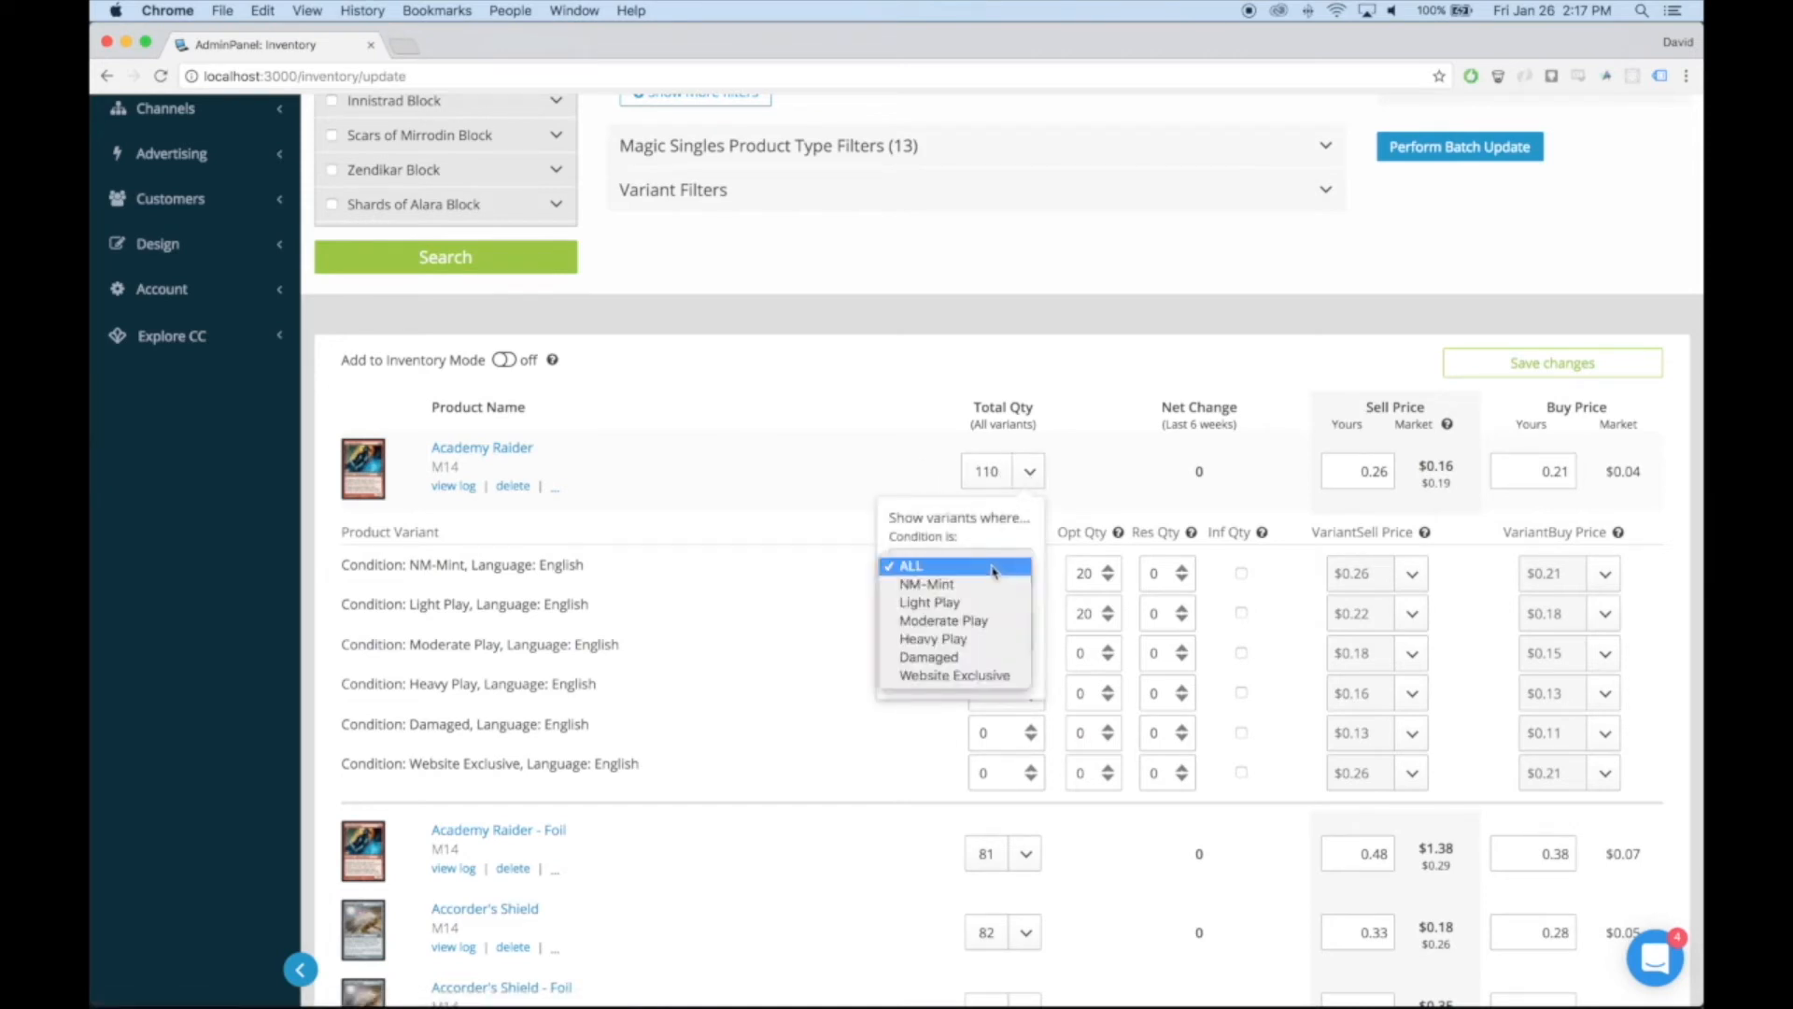
click(990, 584)
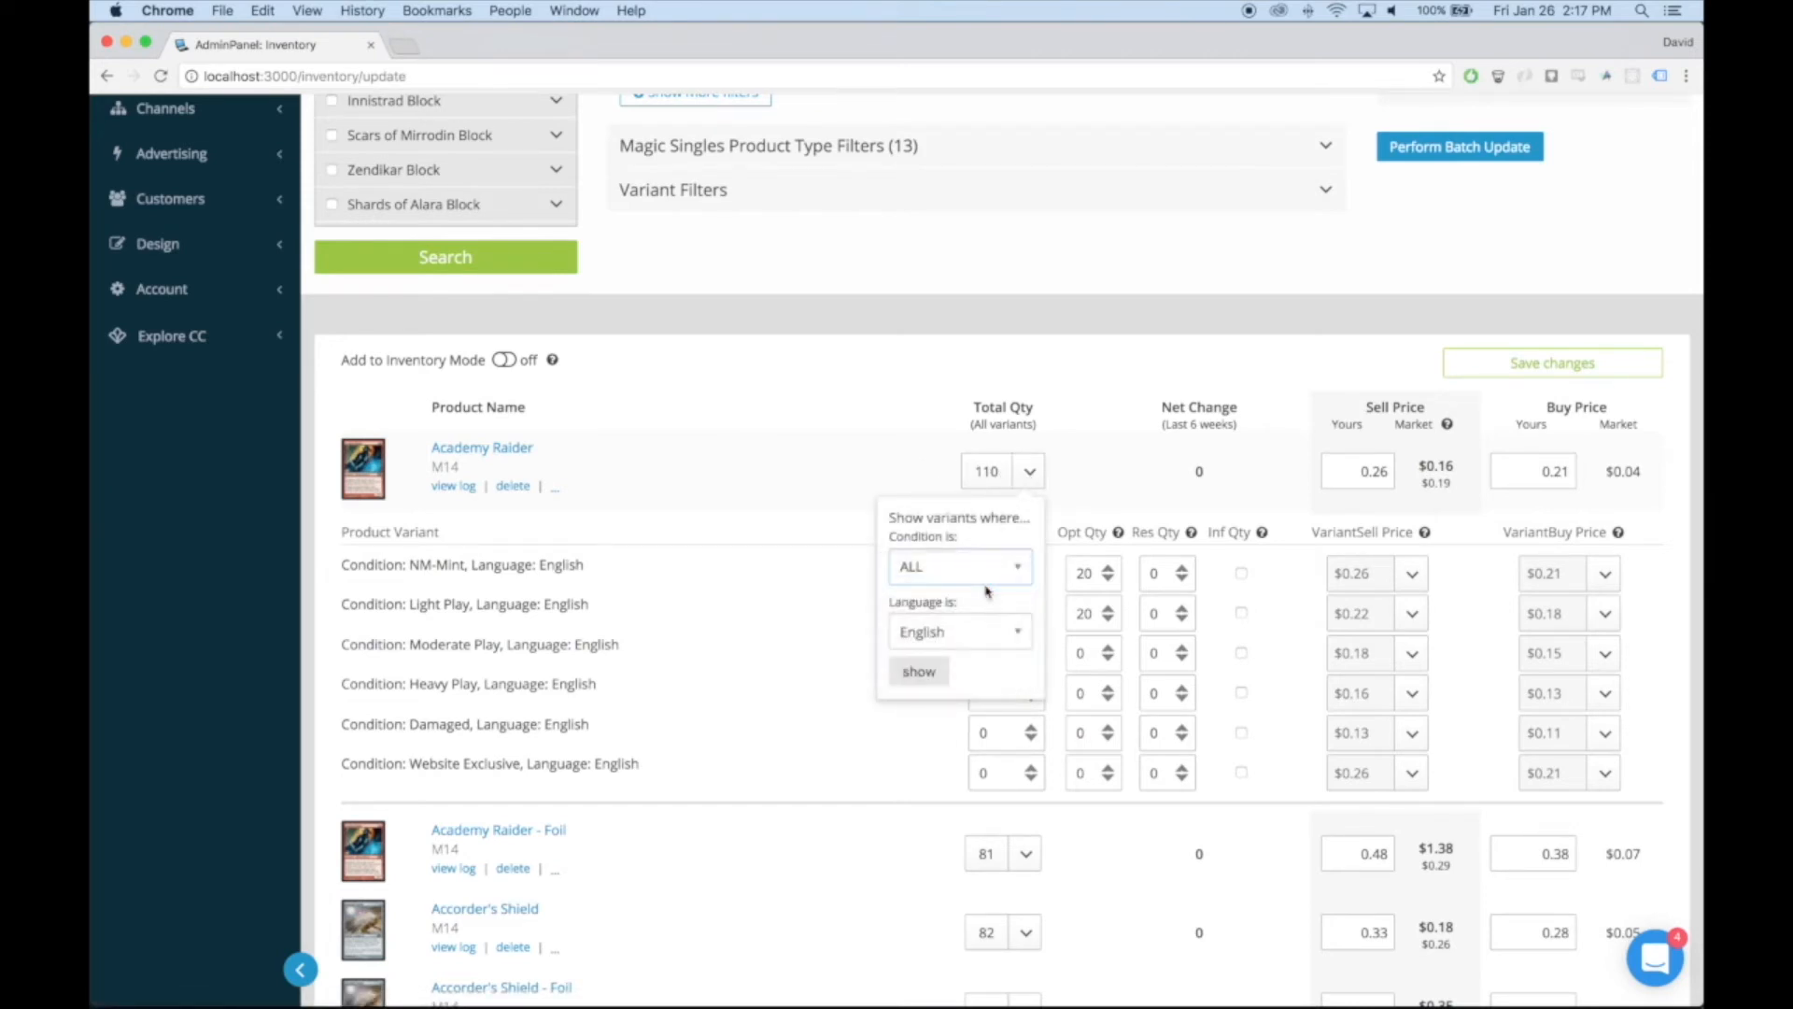
click(1029, 470)
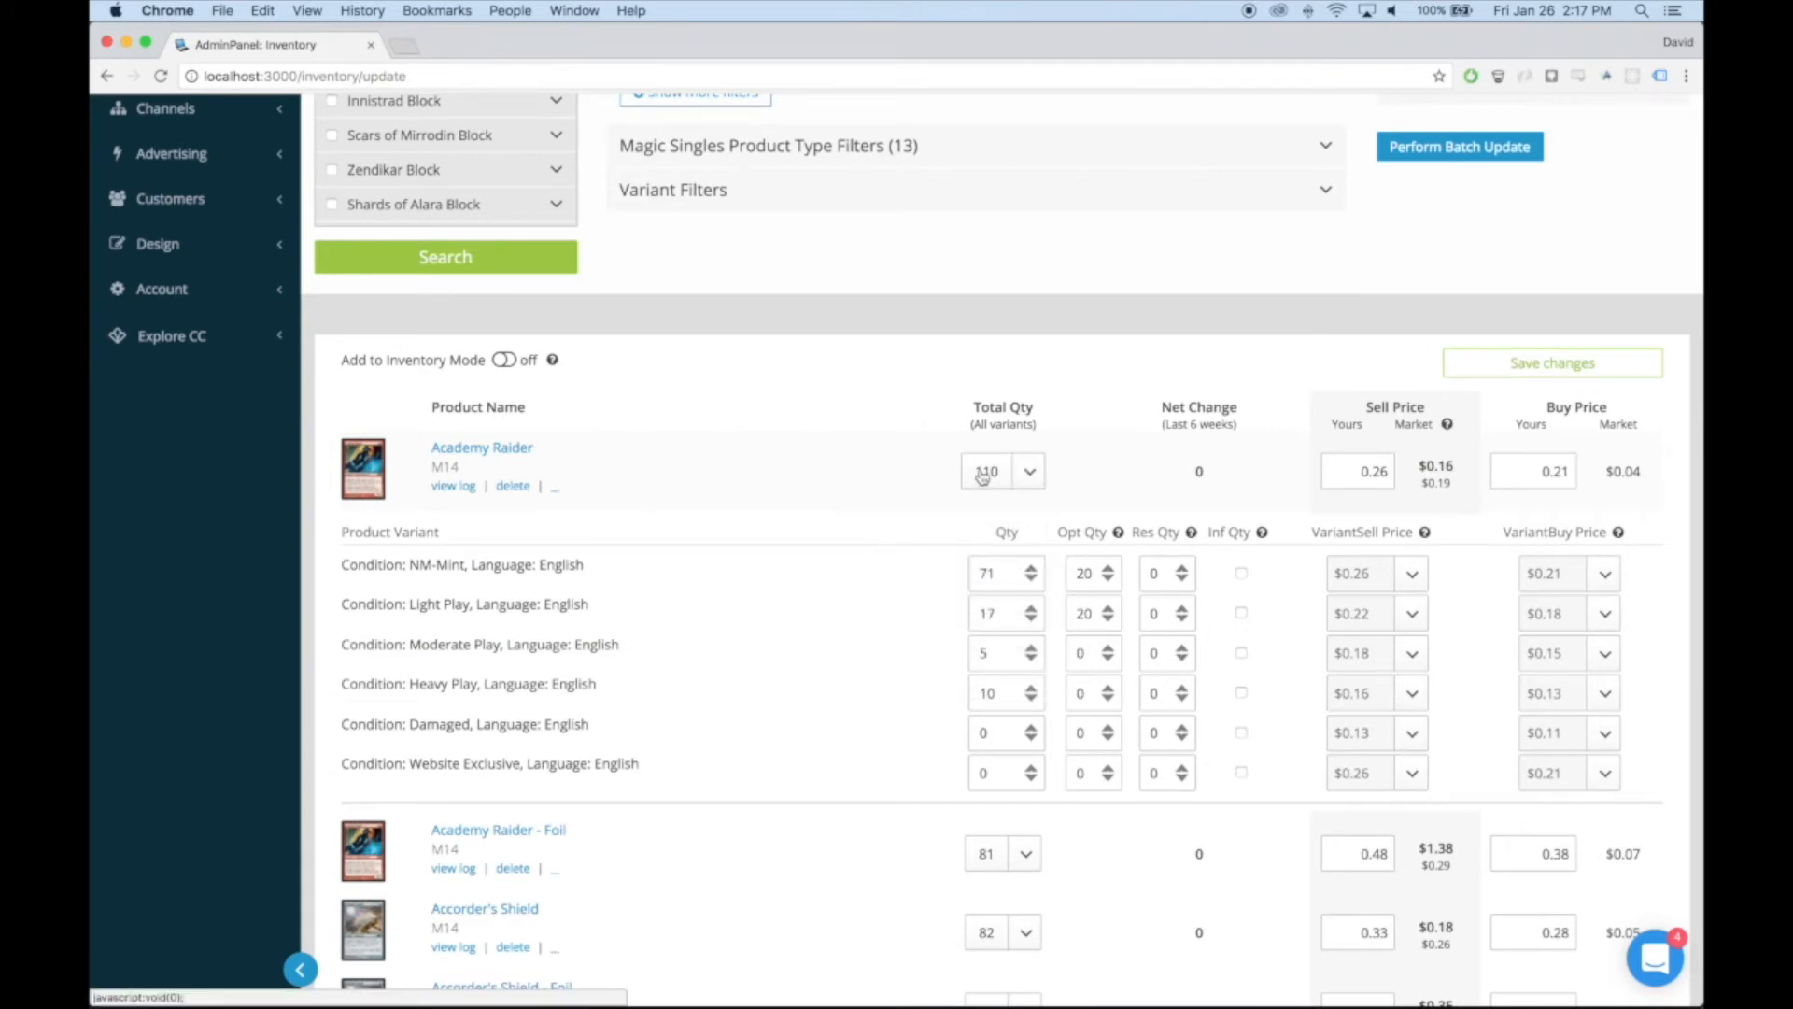
click(983, 477)
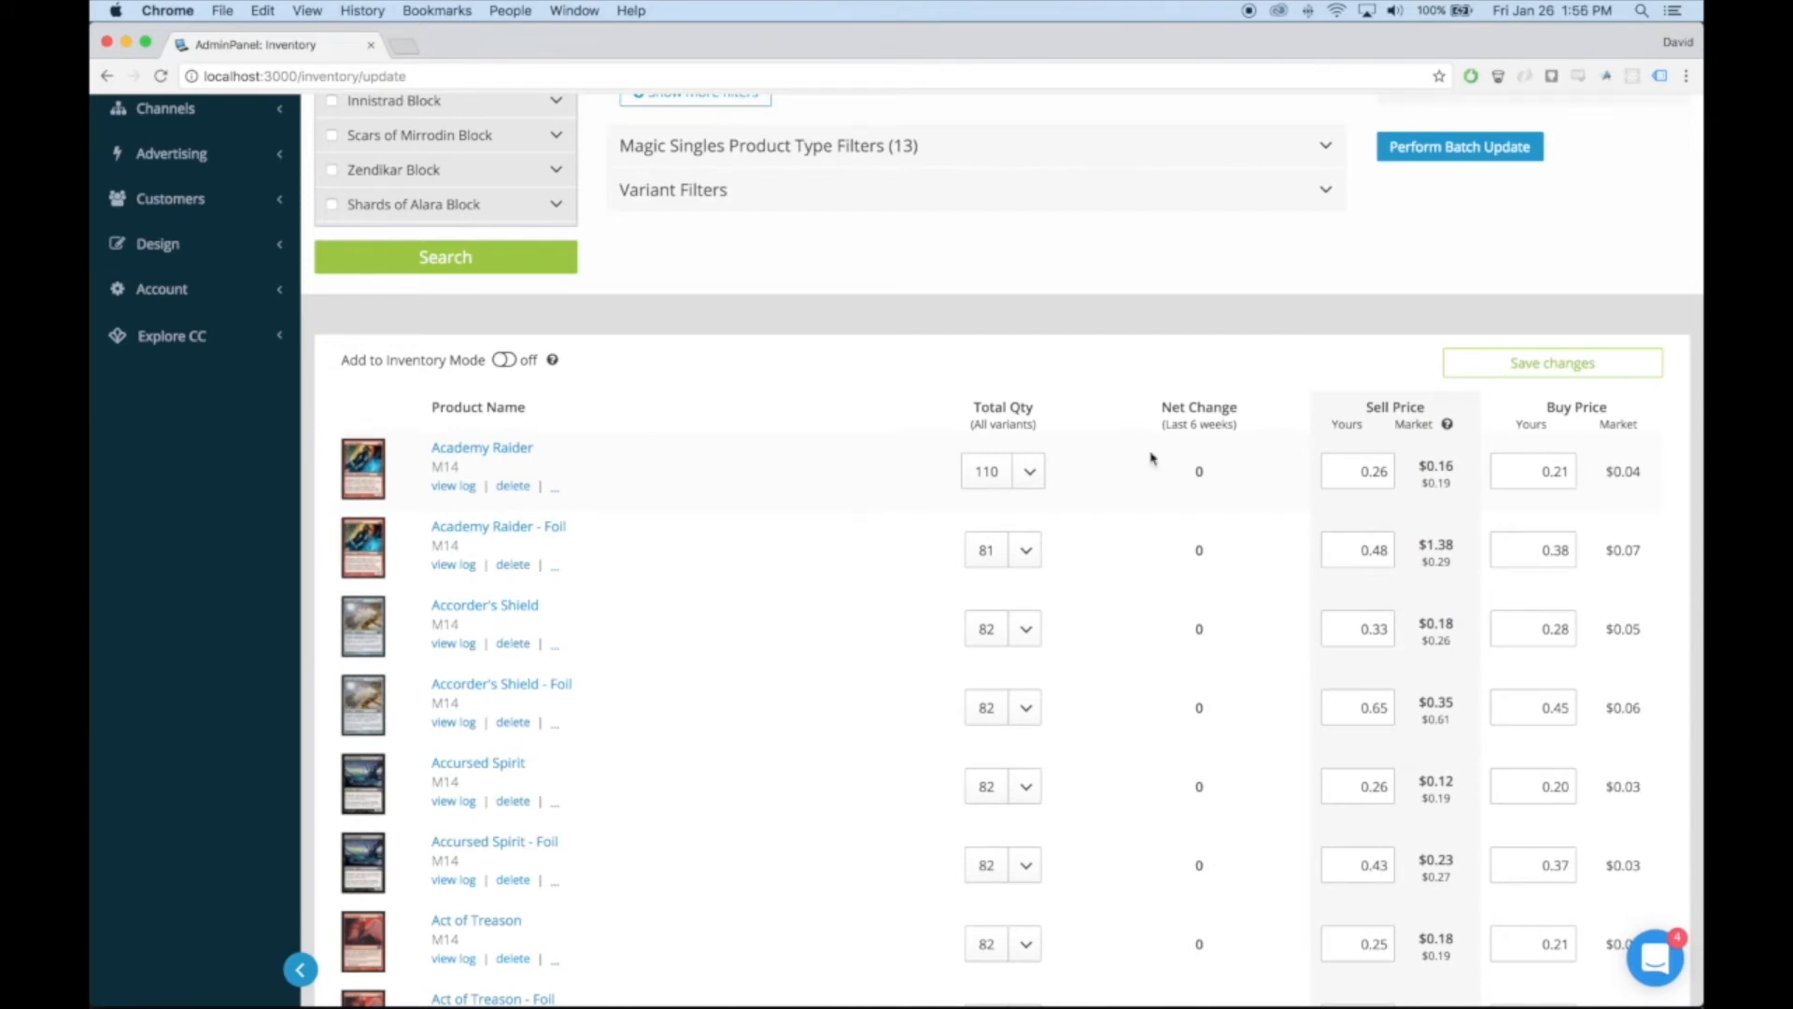
Examine Academy Raider's net change and market prices, and expand its variants to inspect the NM-Mint, English row
mouse_move(1204, 477)
mouse_move(1432, 498)
mouse_move(1633, 479)
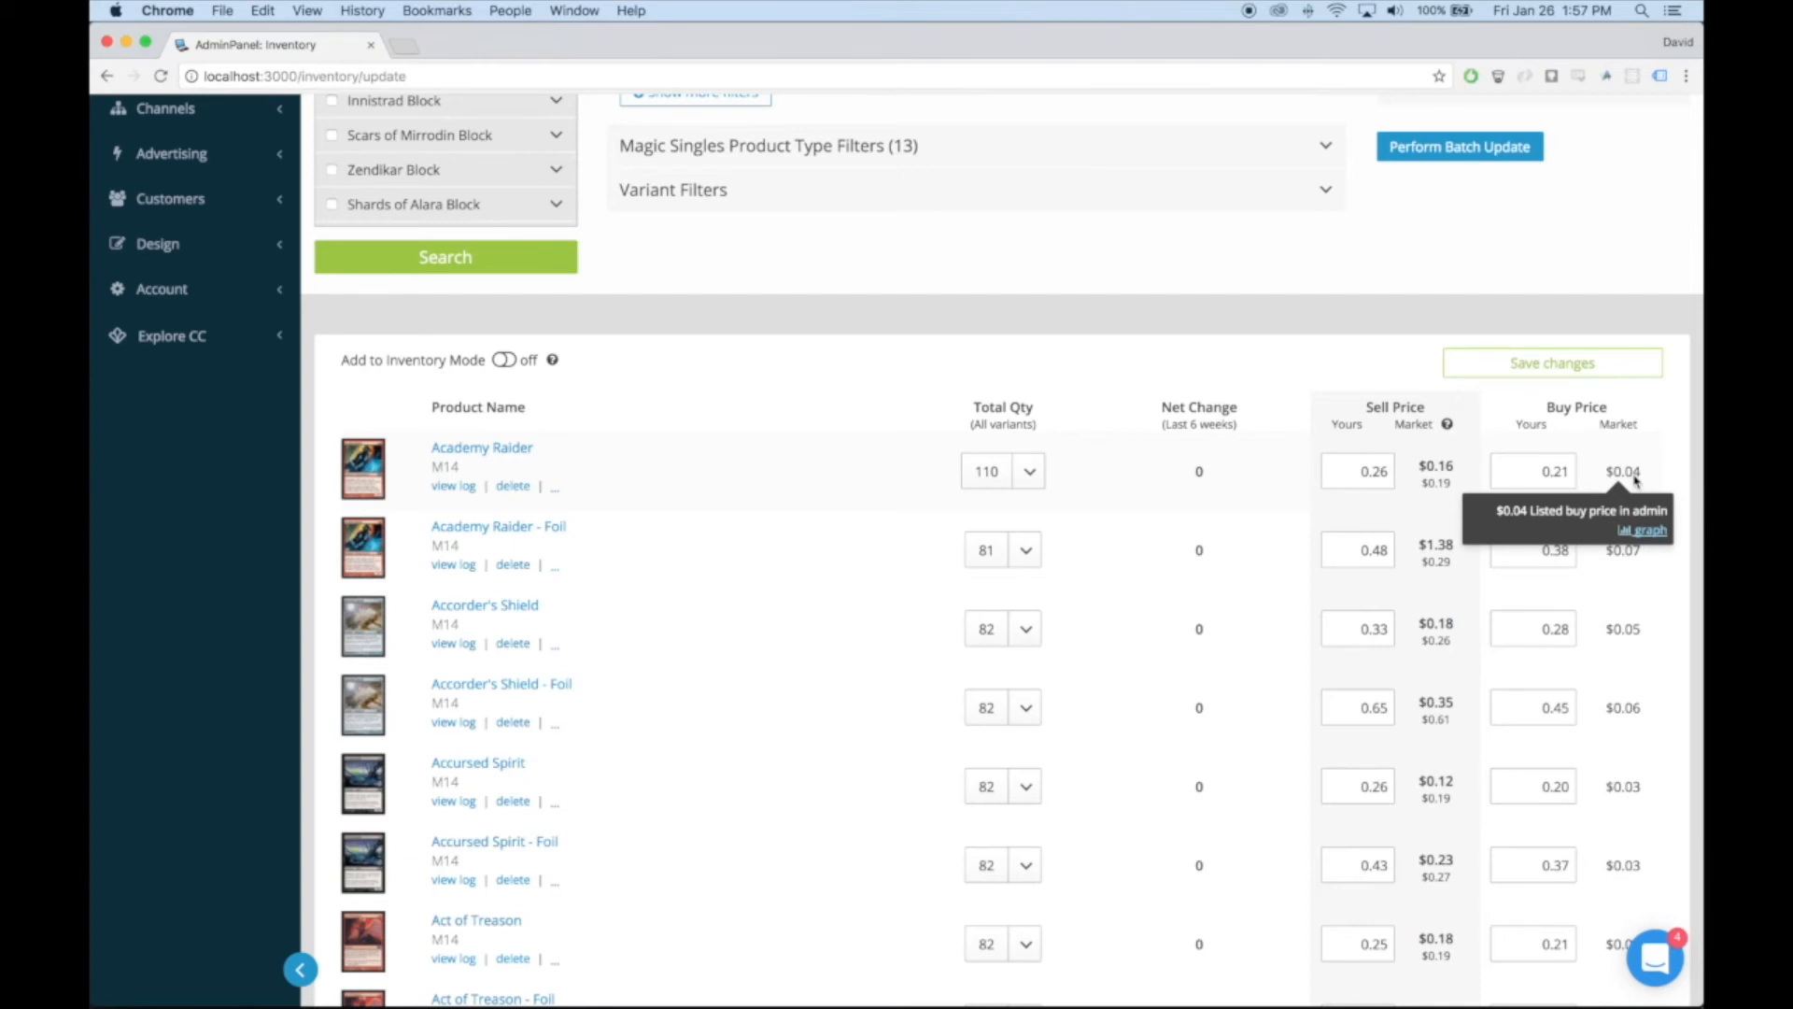
click(983, 476)
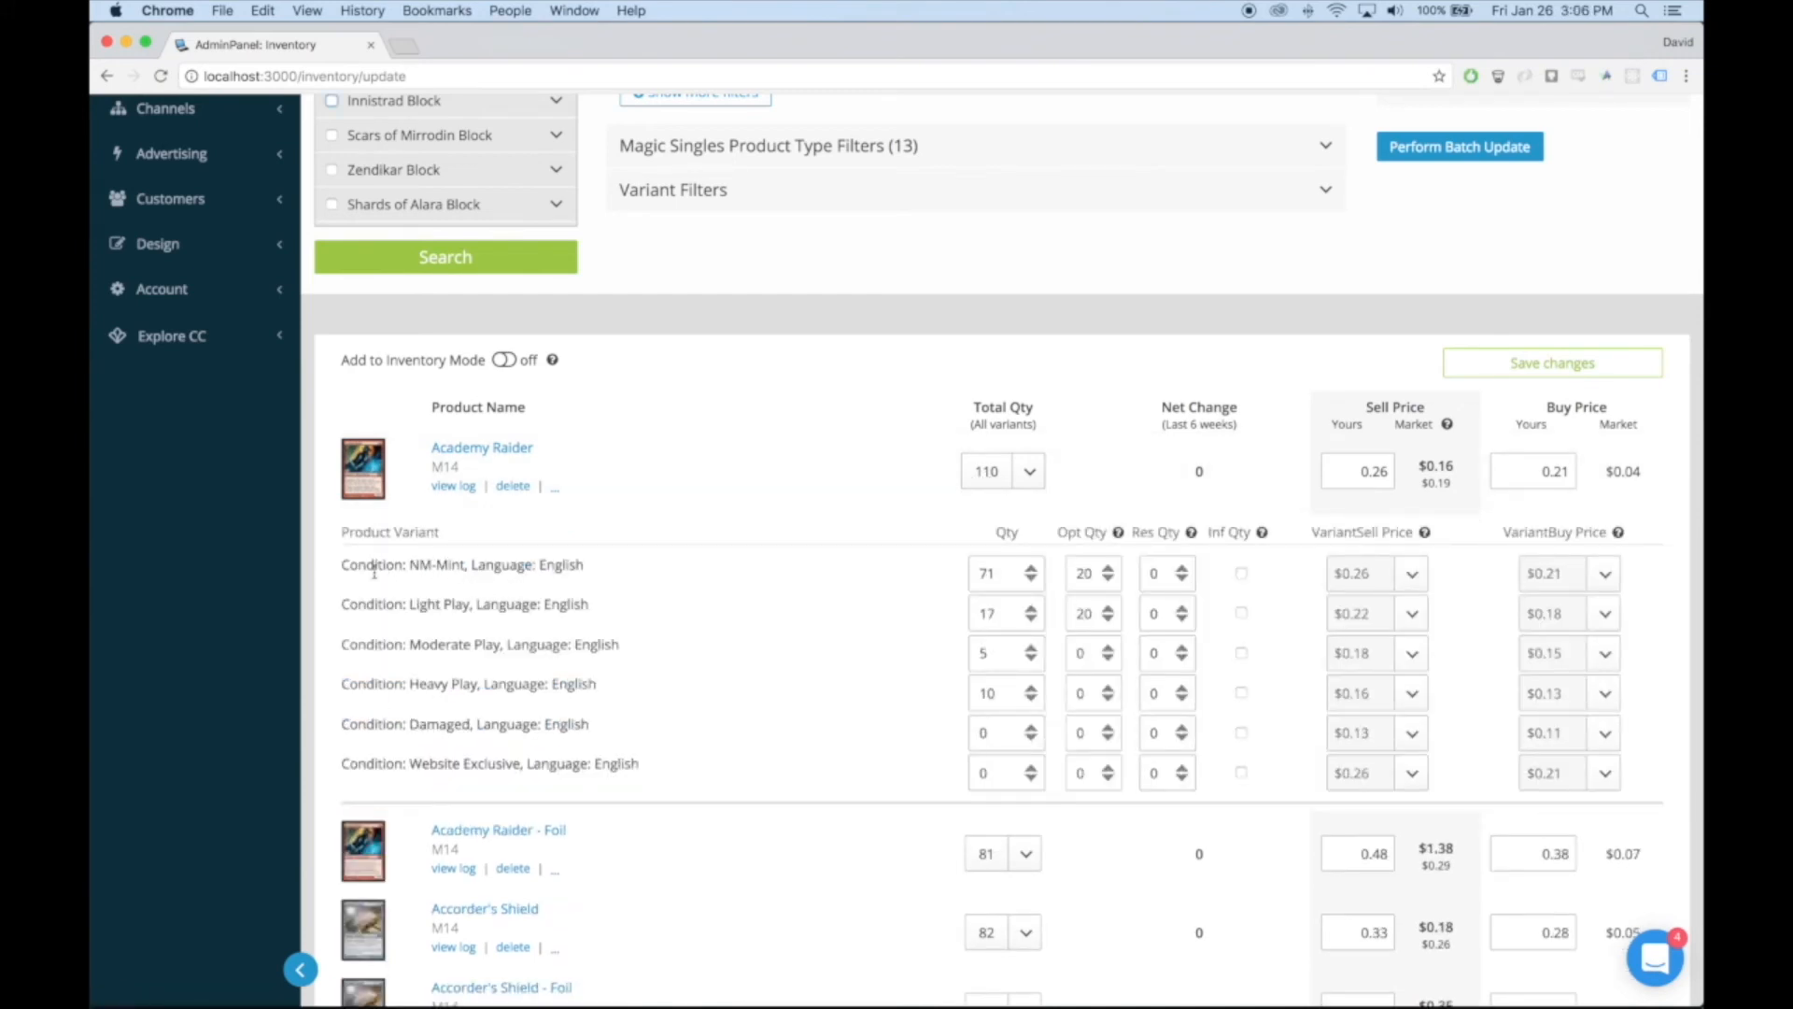
drag(341, 572, 477, 567)
click(365, 559)
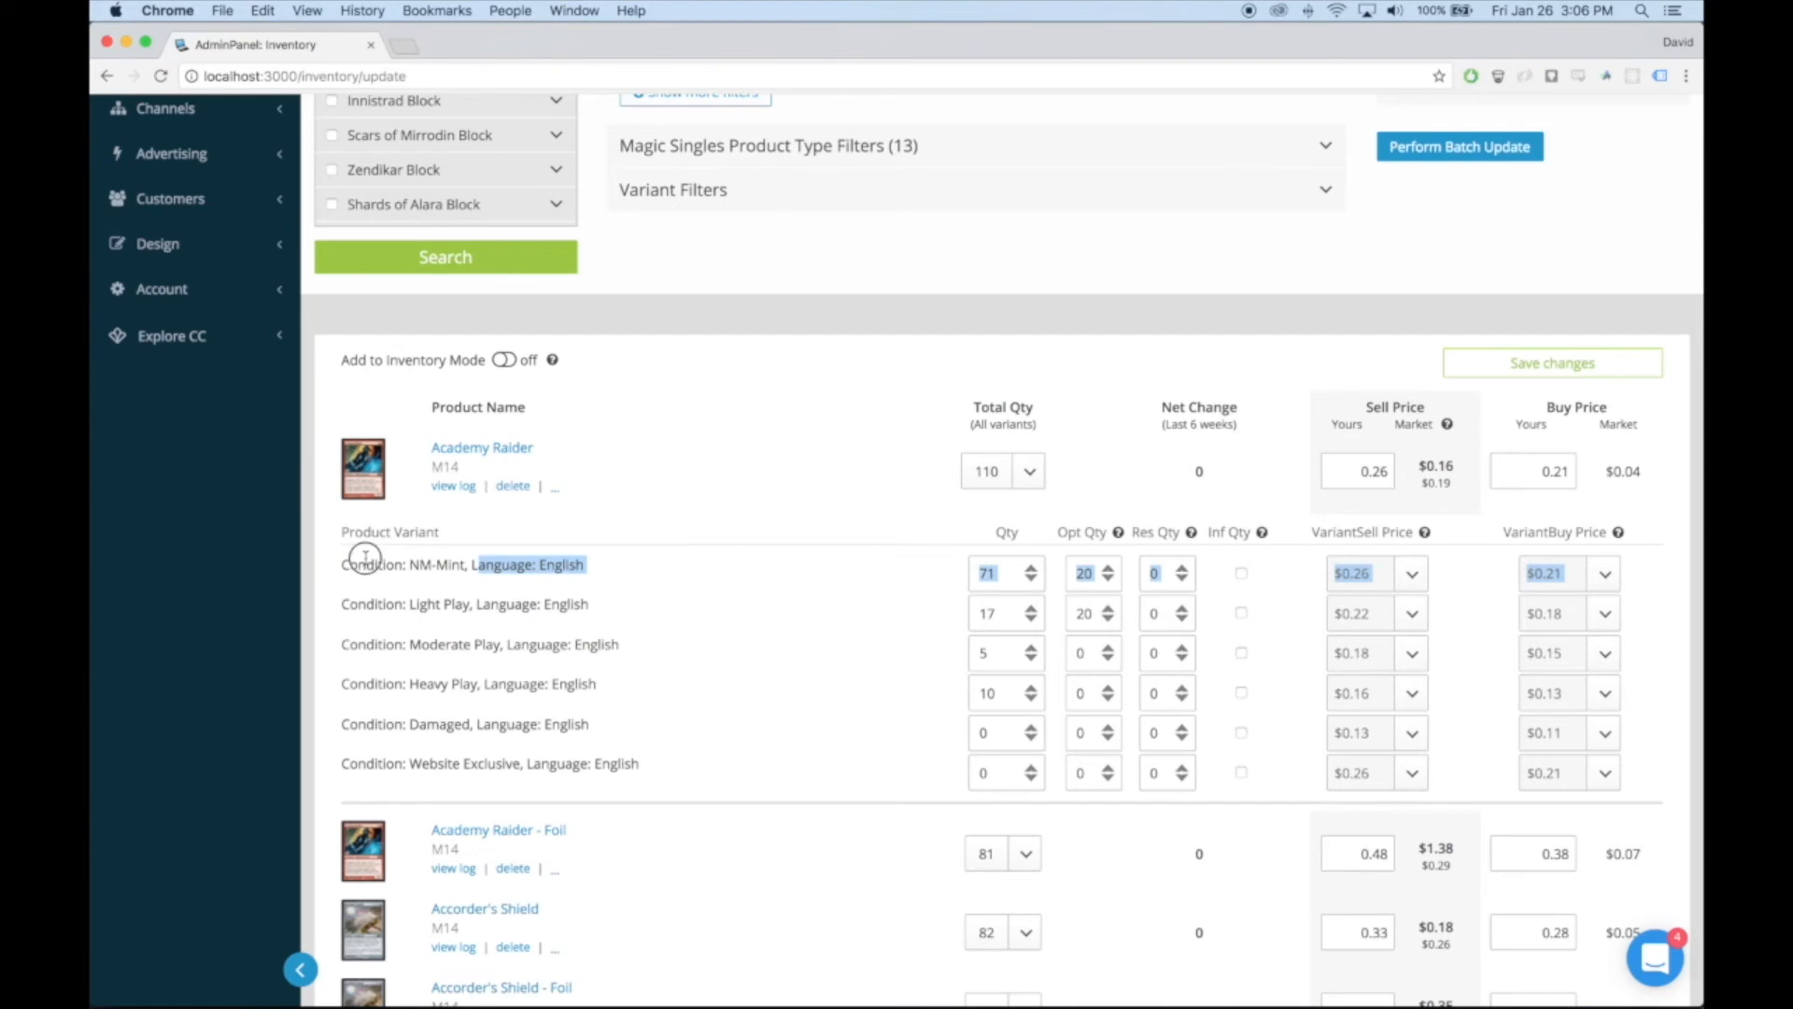
drag(340, 564, 577, 570)
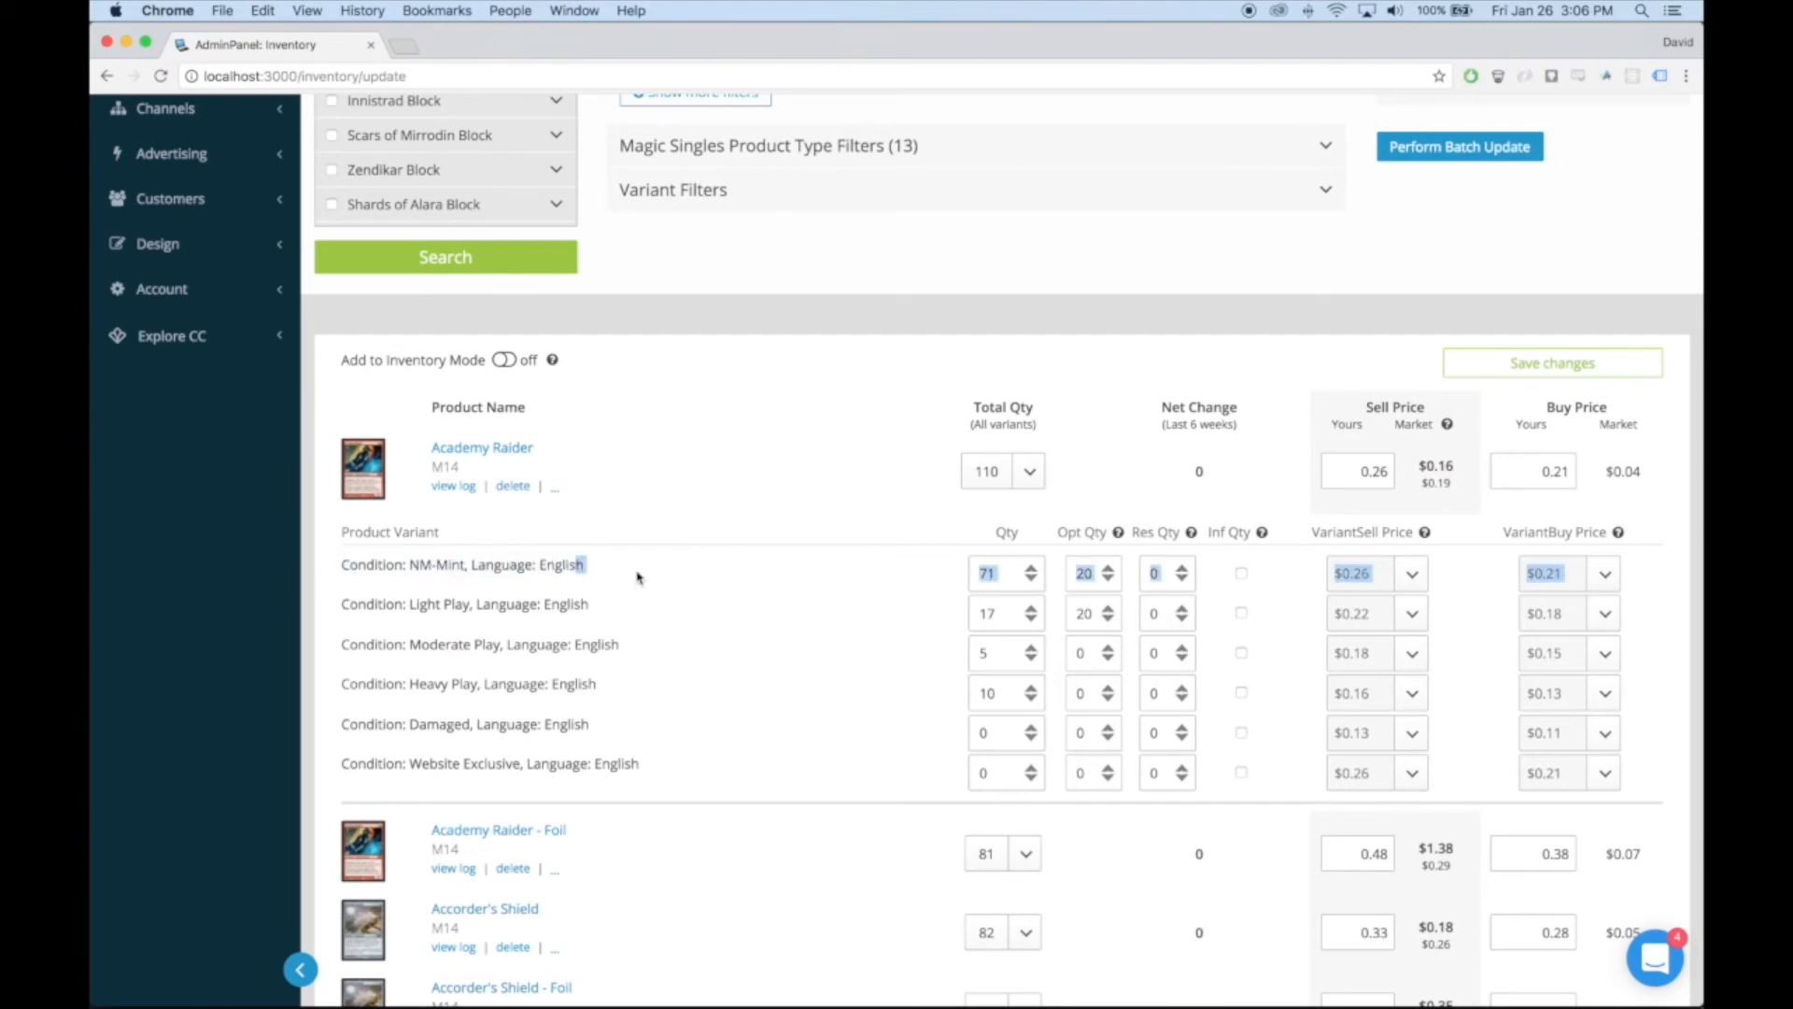
click(792, 588)
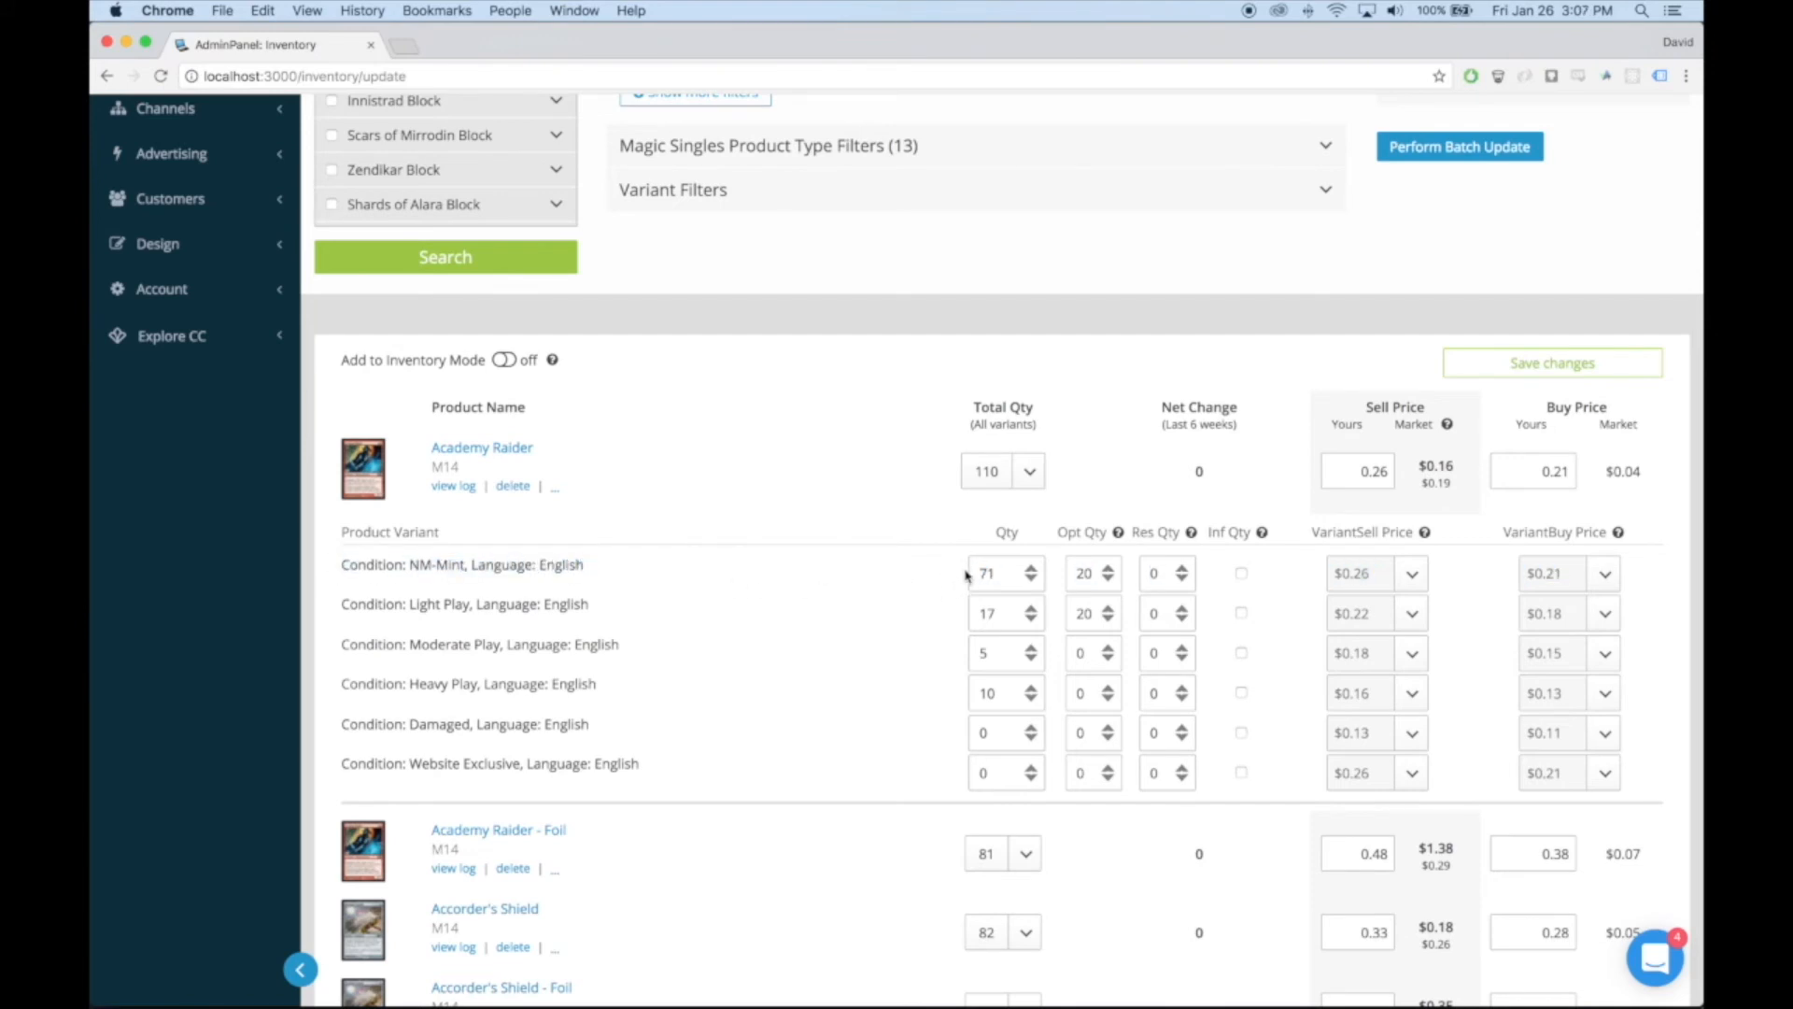
Examine the sell price algorithm of Academy Raider's NM-Mint variant and the variant sell price help, and collapse the variants
click(1148, 572)
click(1413, 576)
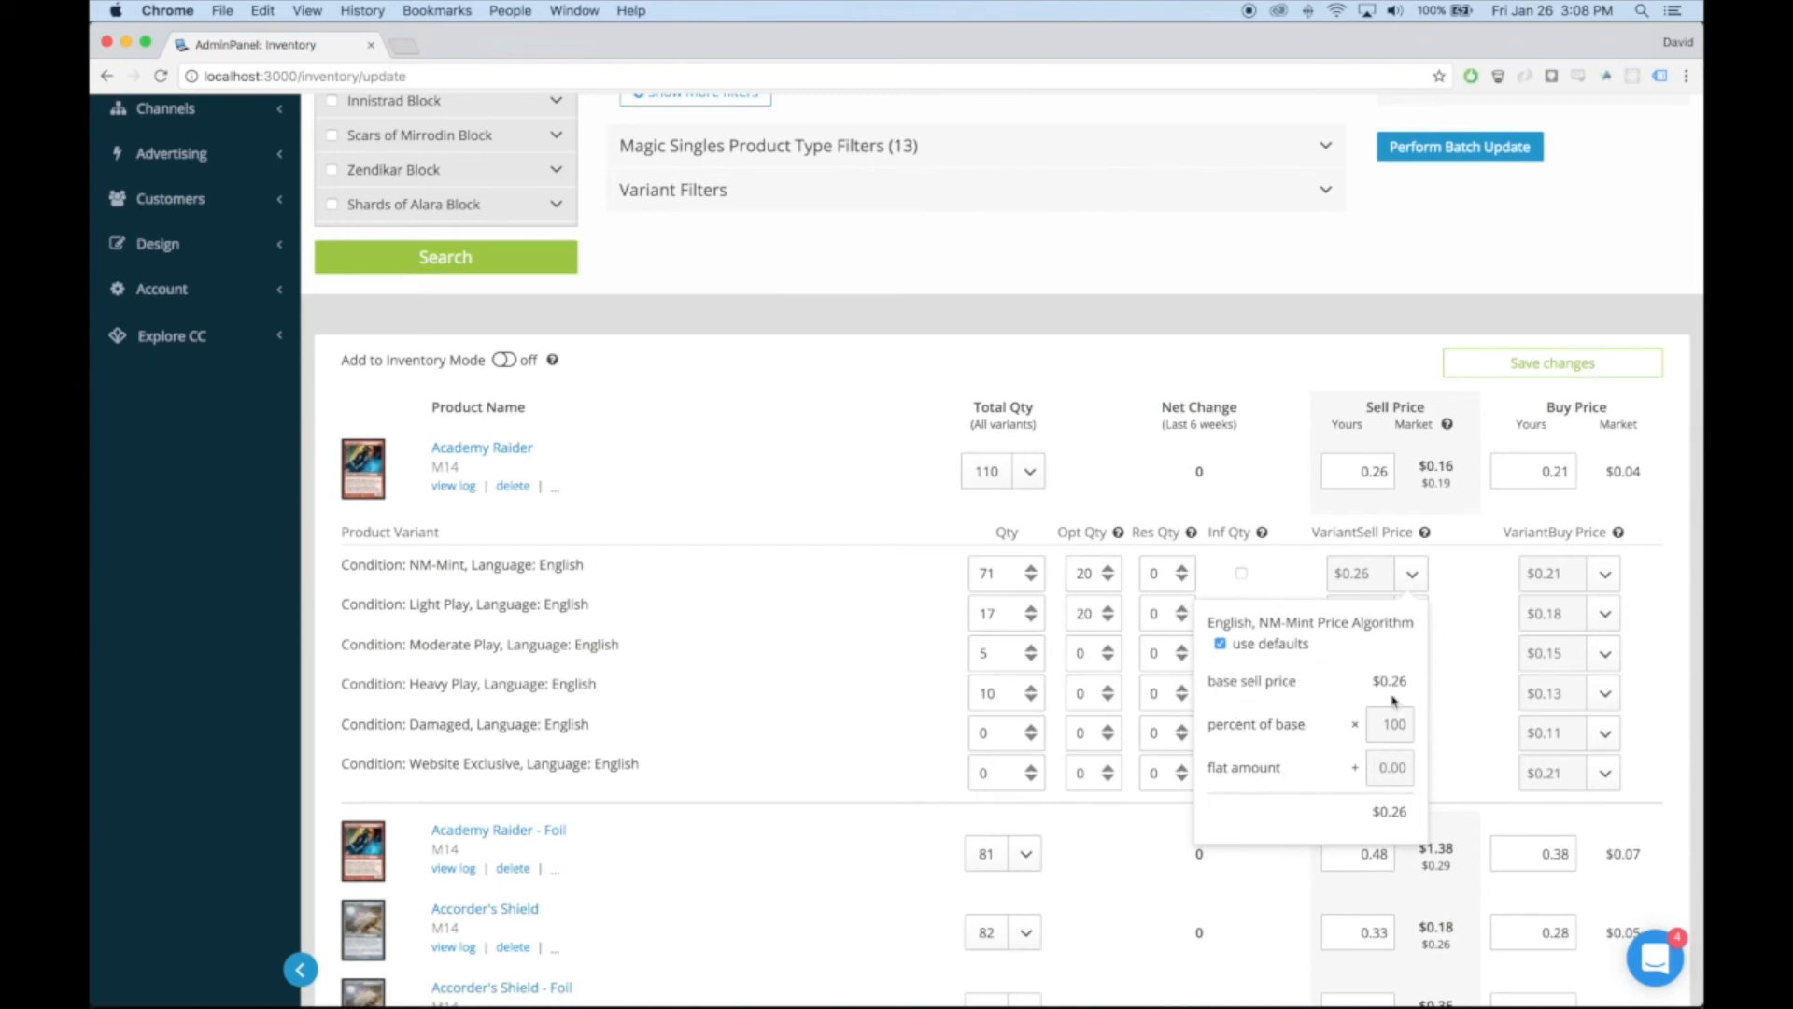
mouse_move(1426, 540)
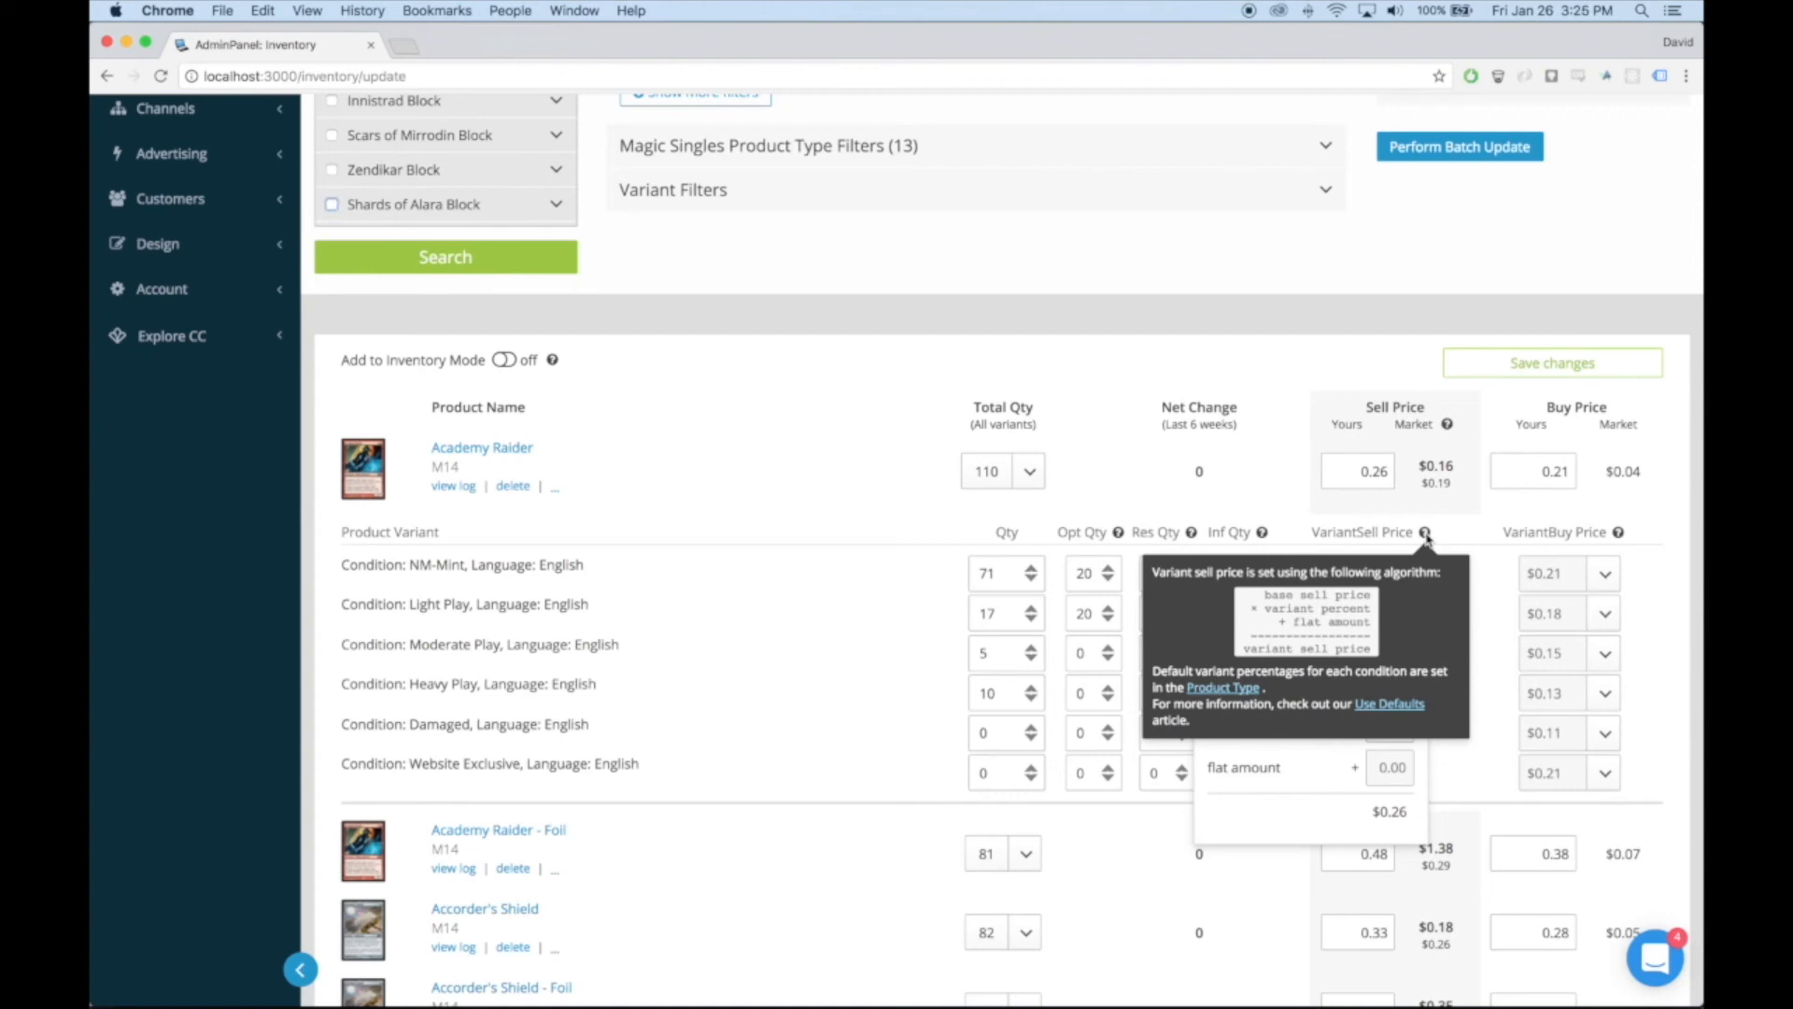
click(969, 477)
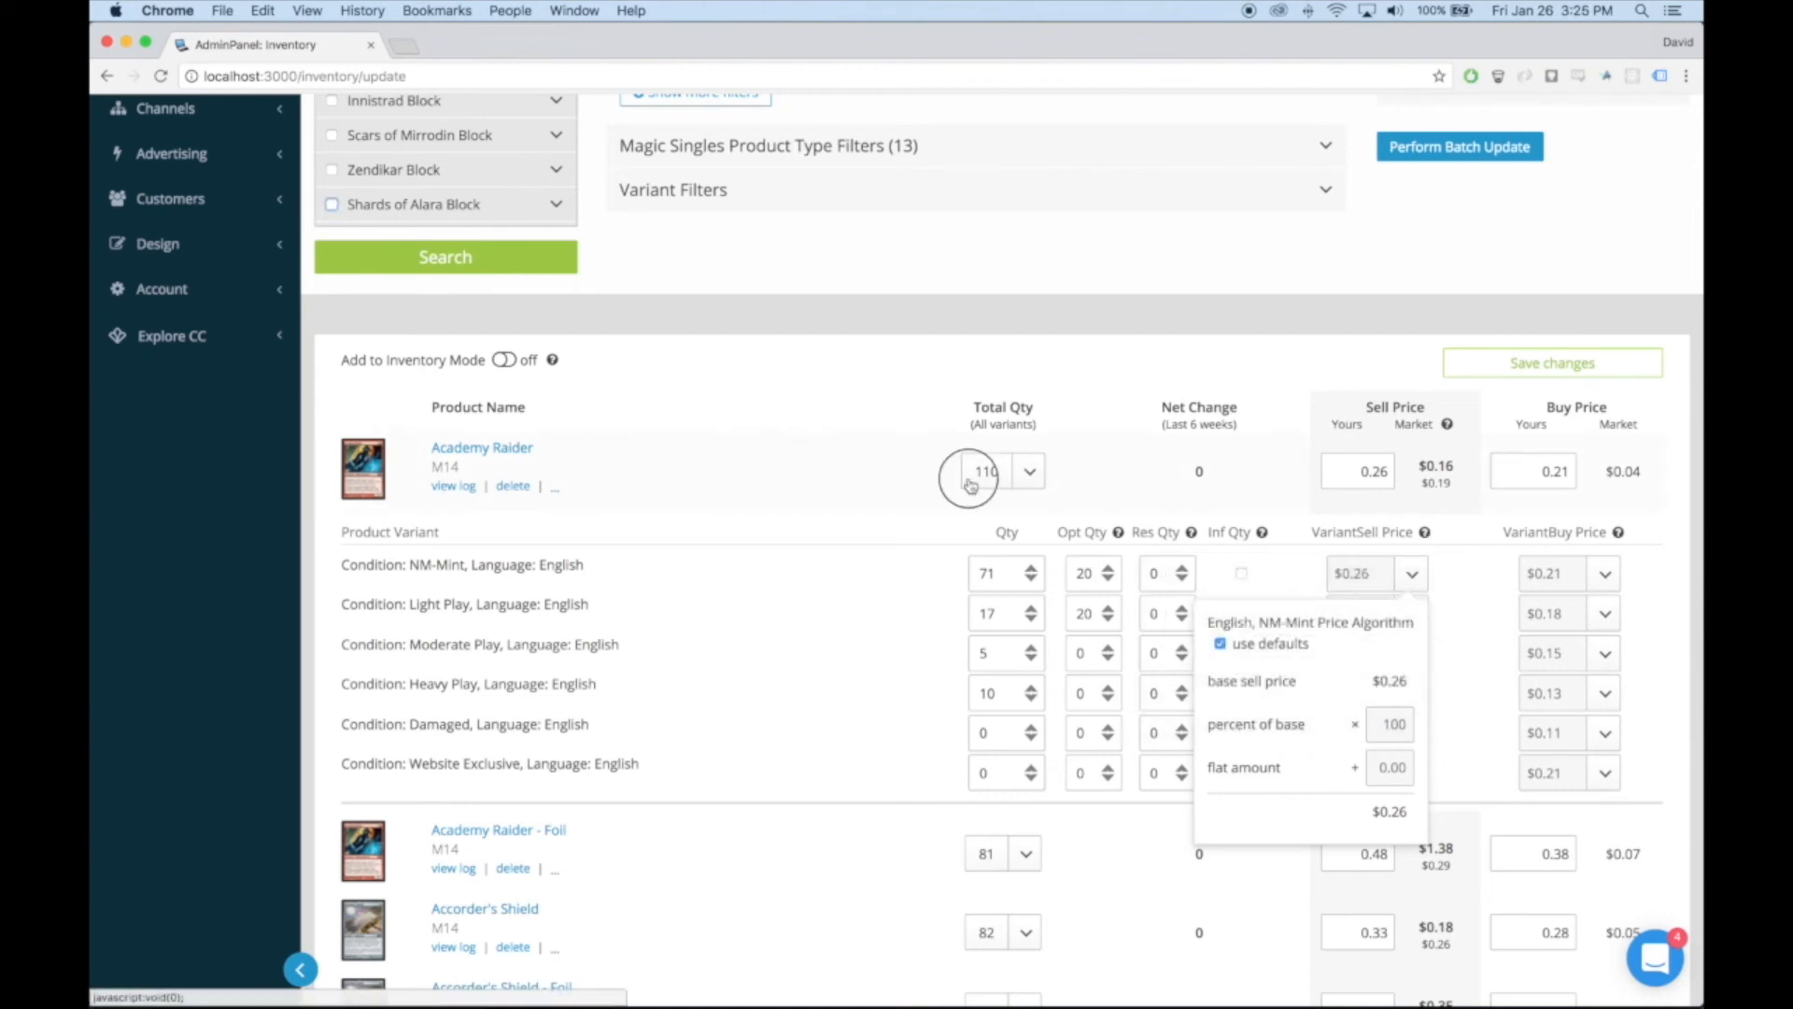
Open Academy Raider for editing, look through its product details and save the product
click(489, 454)
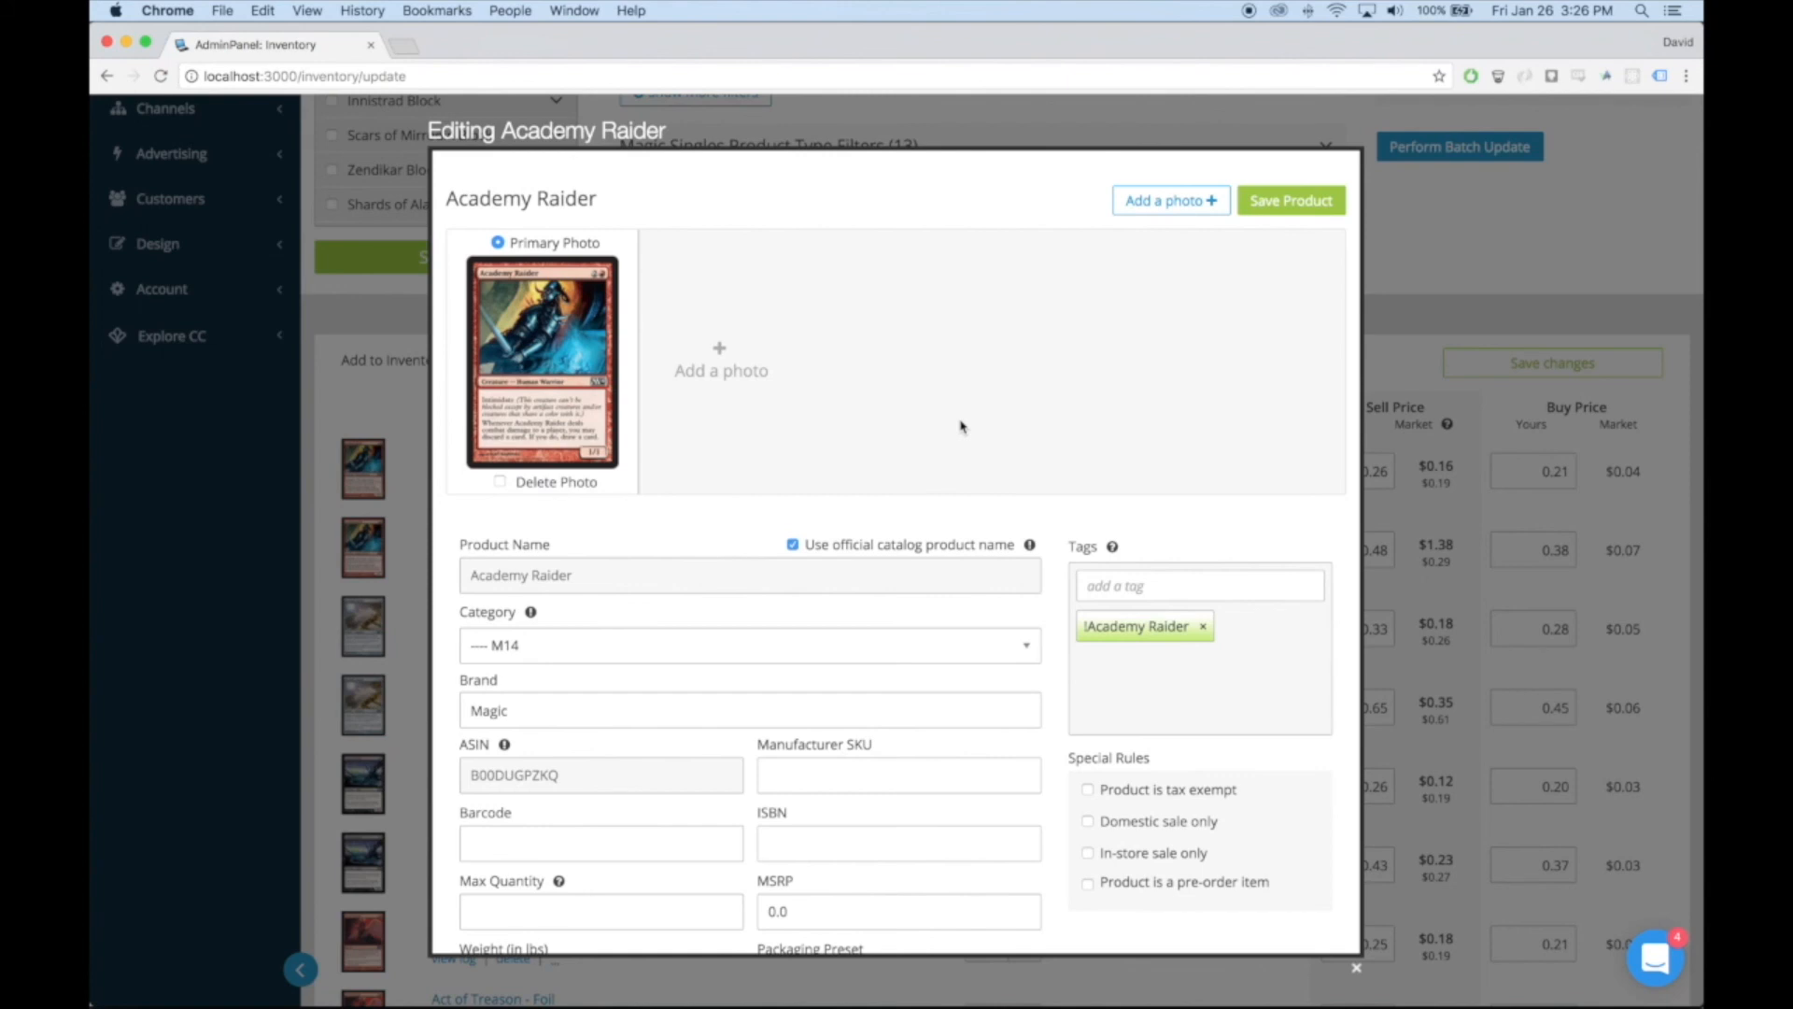
key(ctrl+super+Escape)
scroll(1001, 469, down, 3)
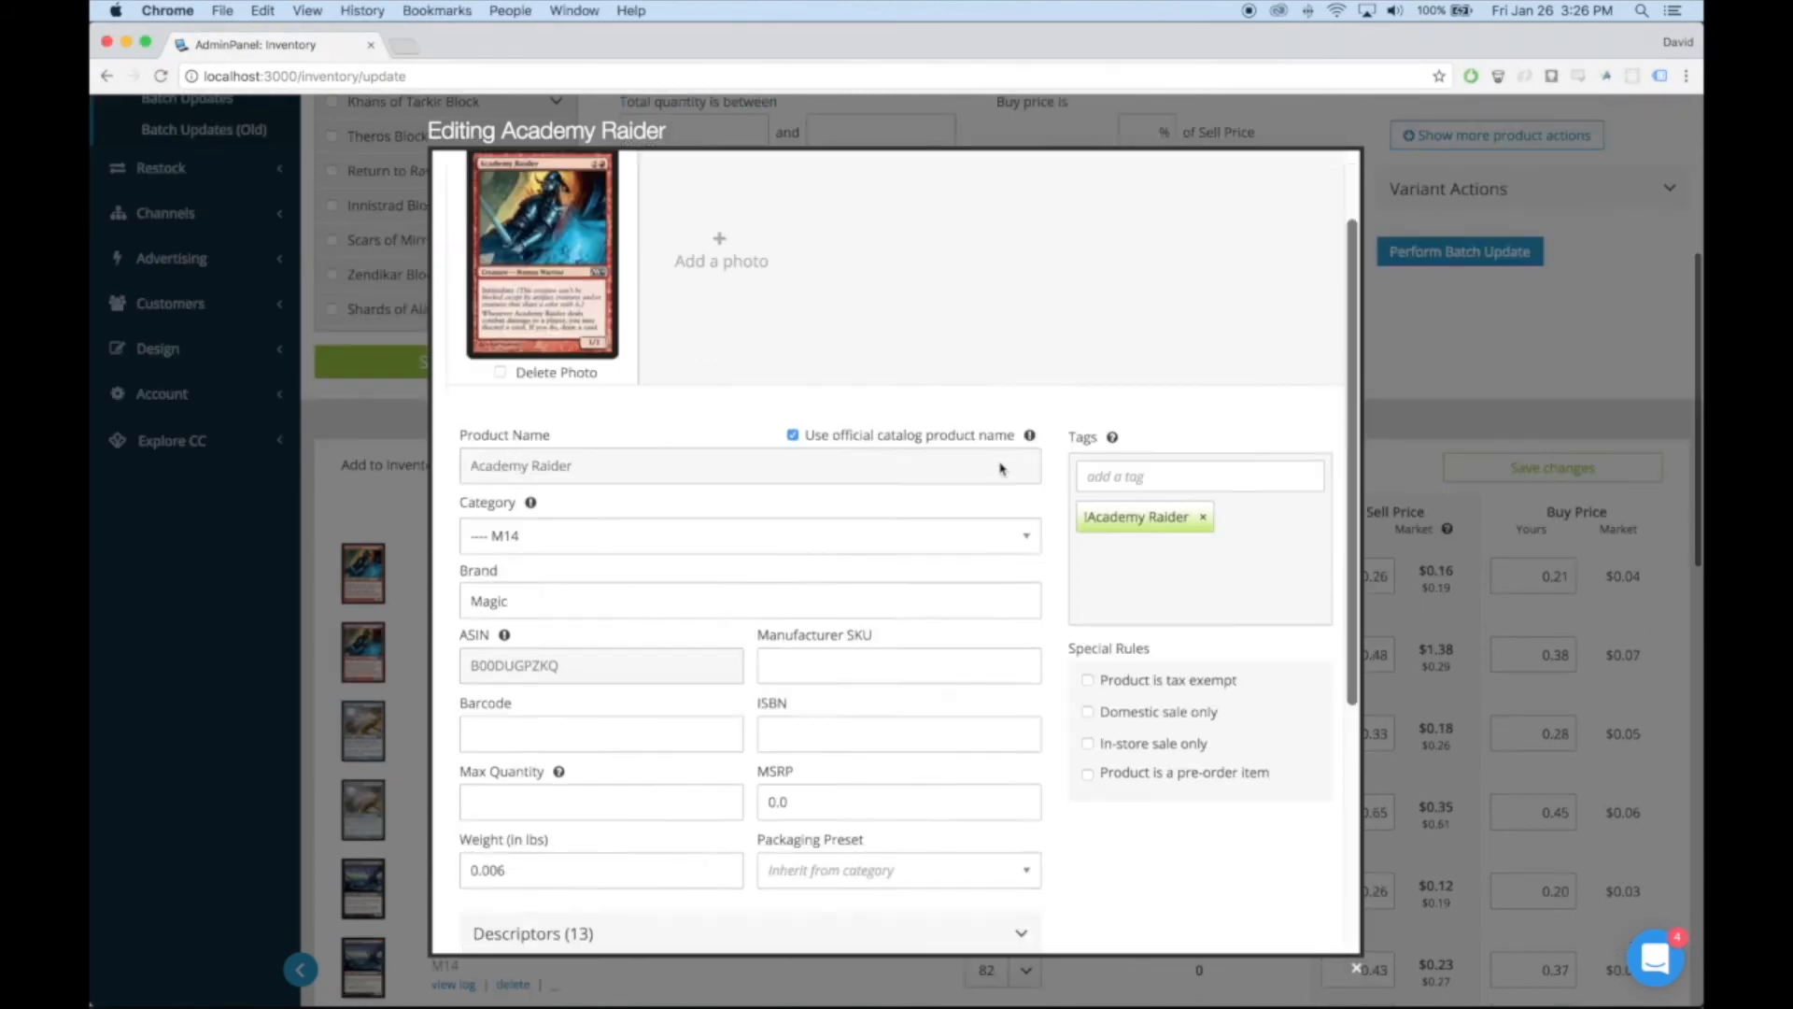
scroll(1000, 469, down, 4)
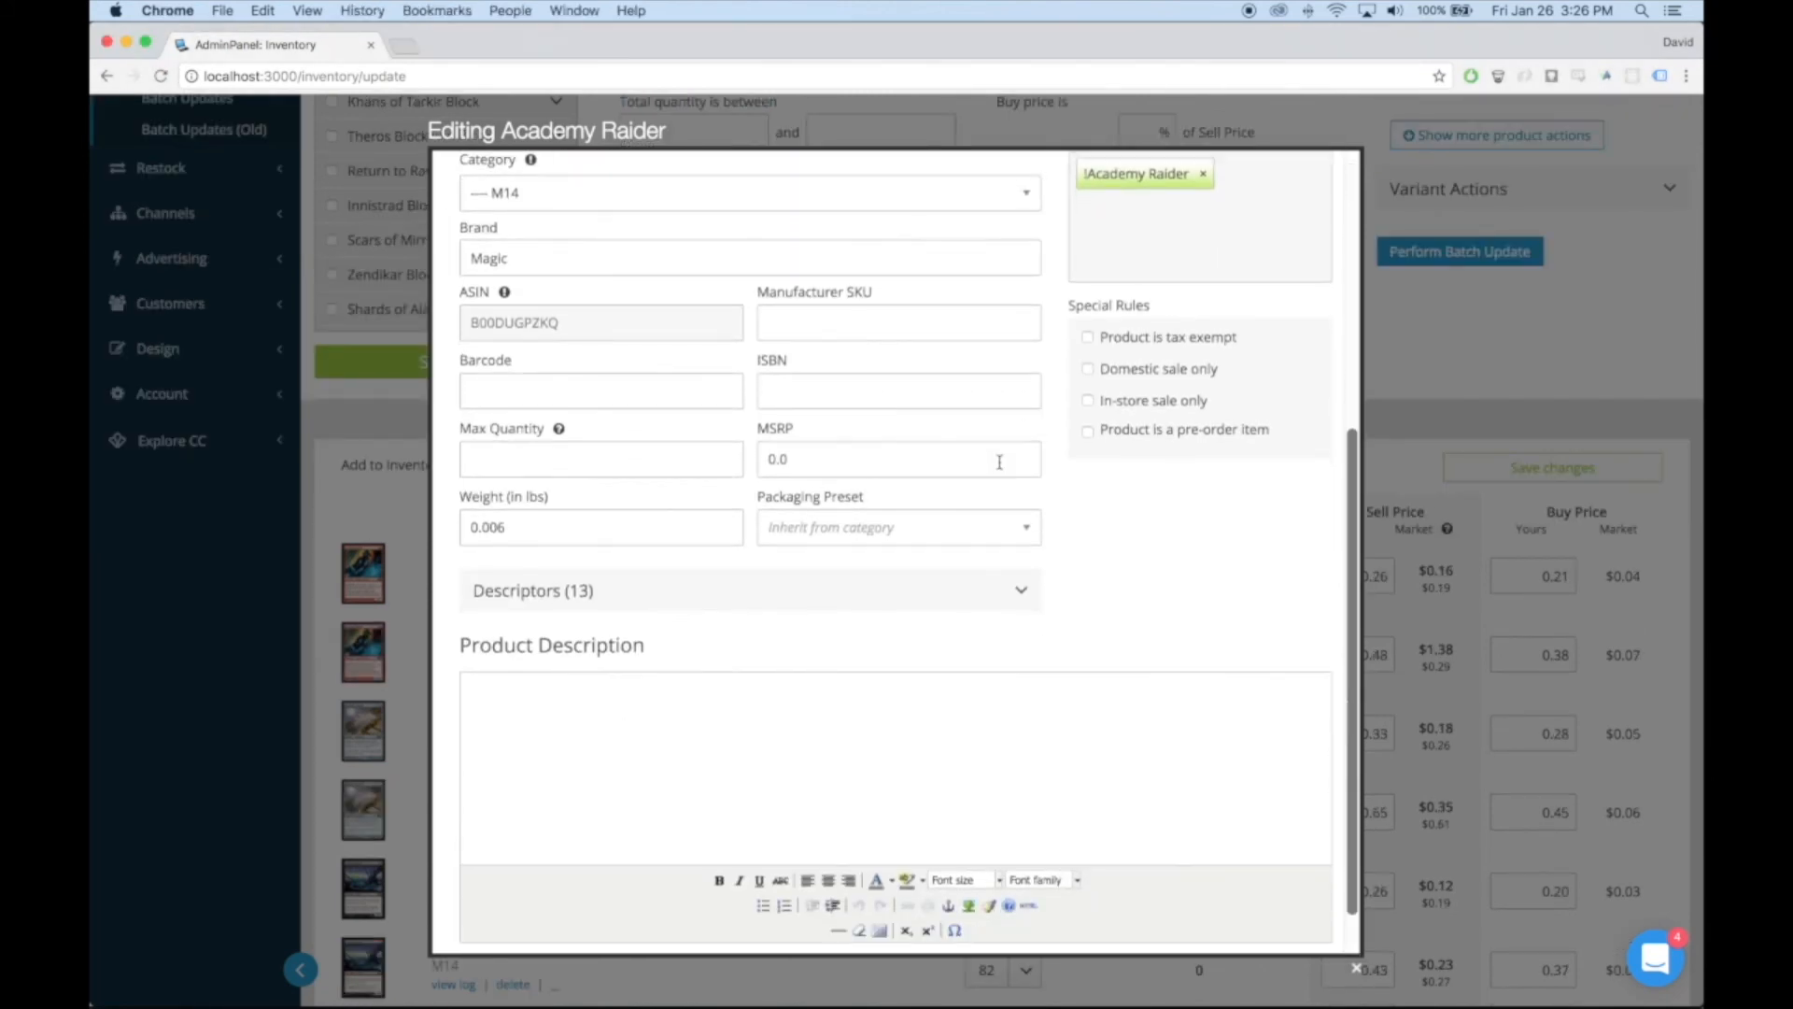
scroll(1061, 444, up, 7)
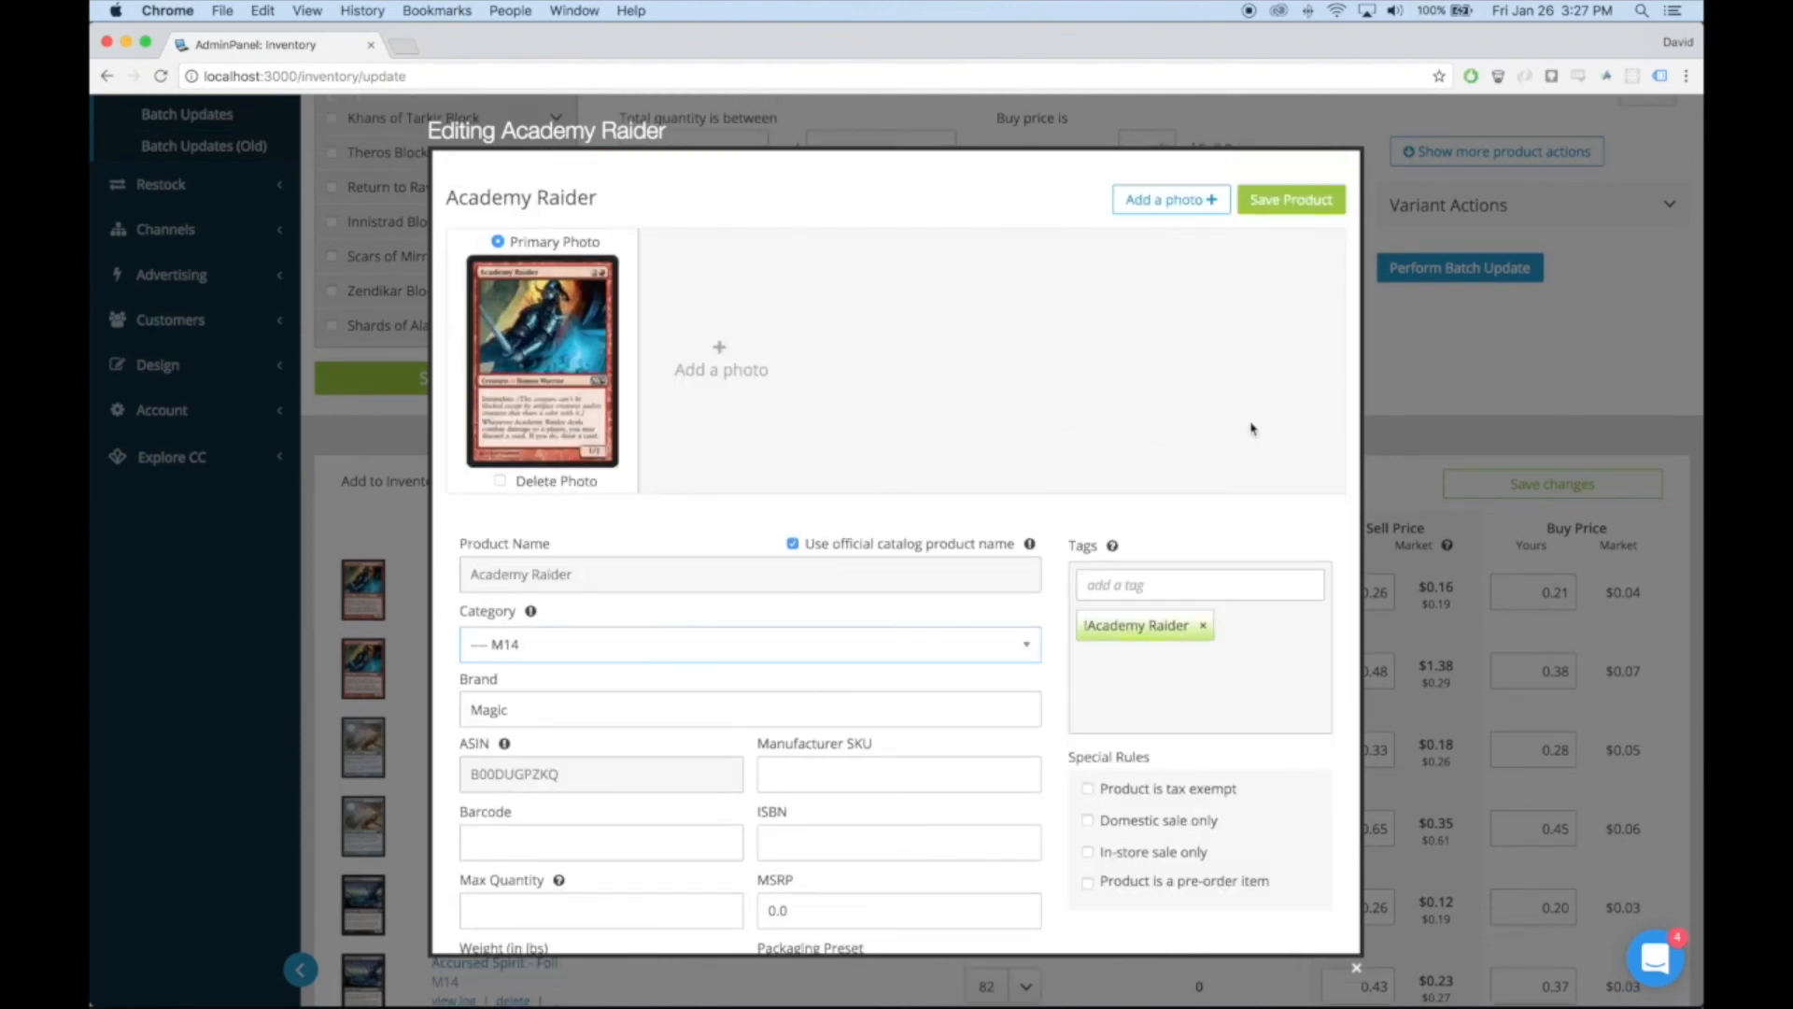
click(1285, 204)
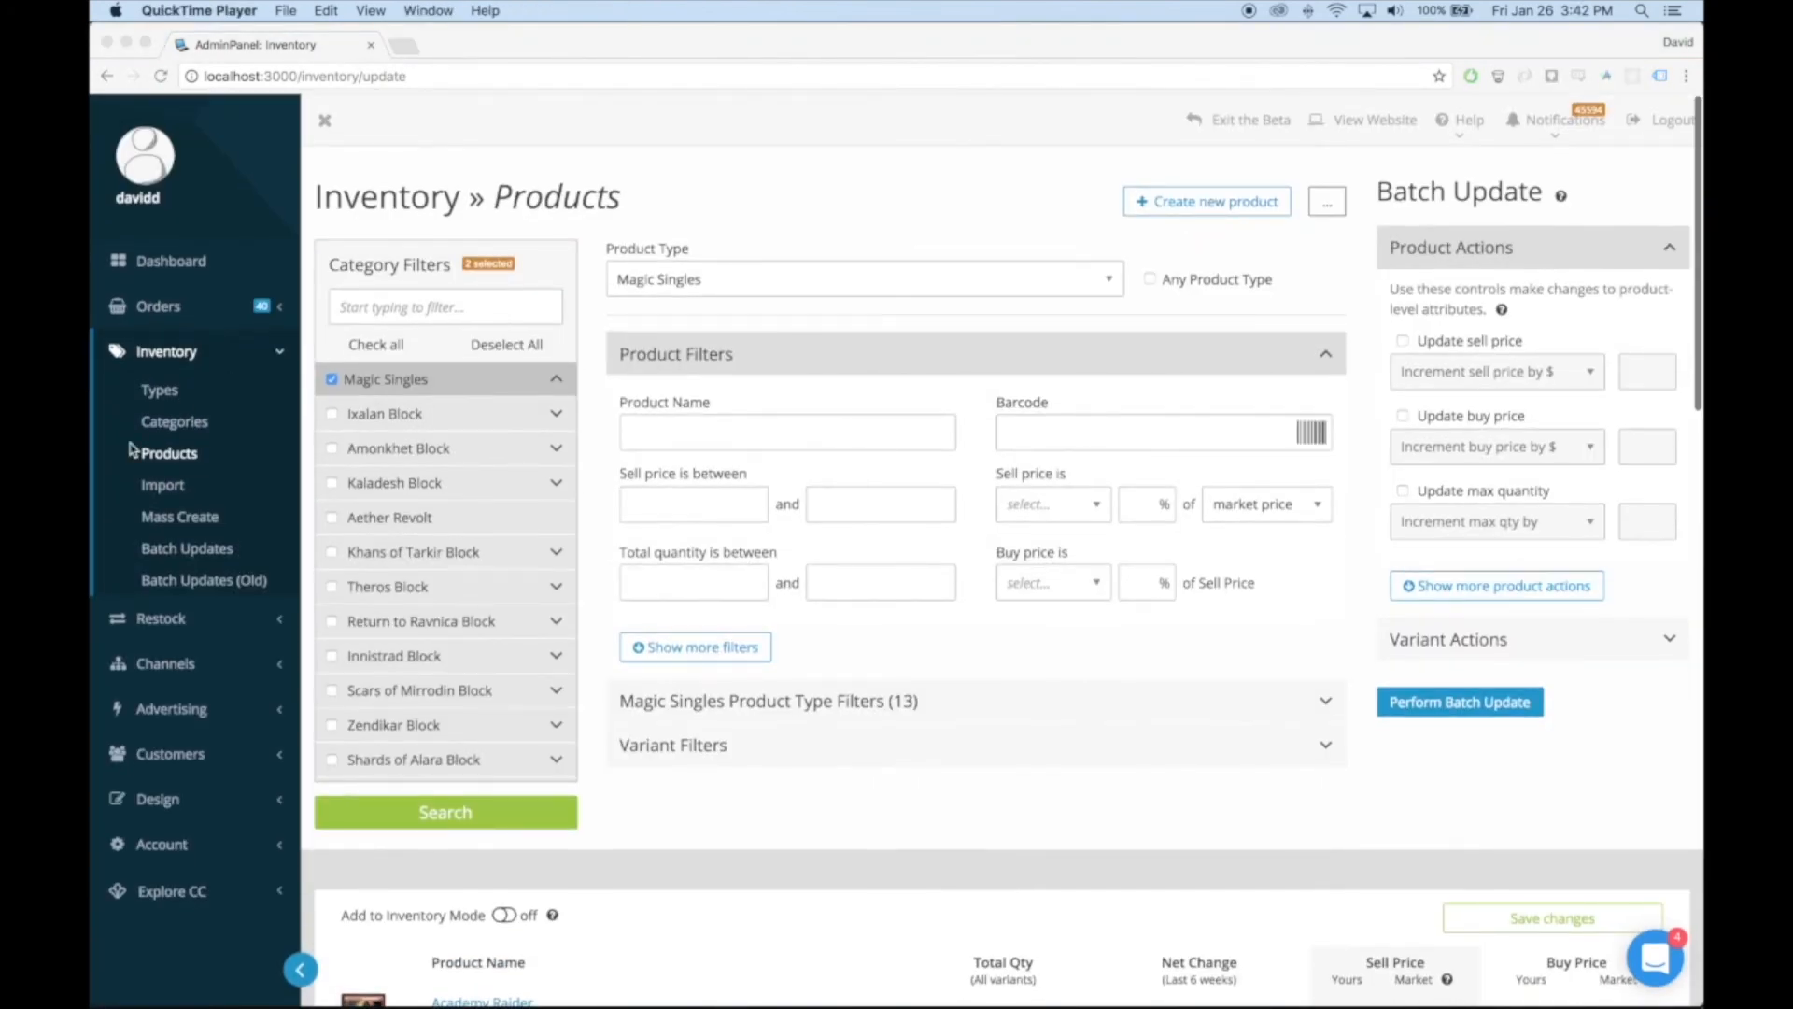
Search the orders with only the Shipped status selected and the date range set to Past Year
click(122, 308)
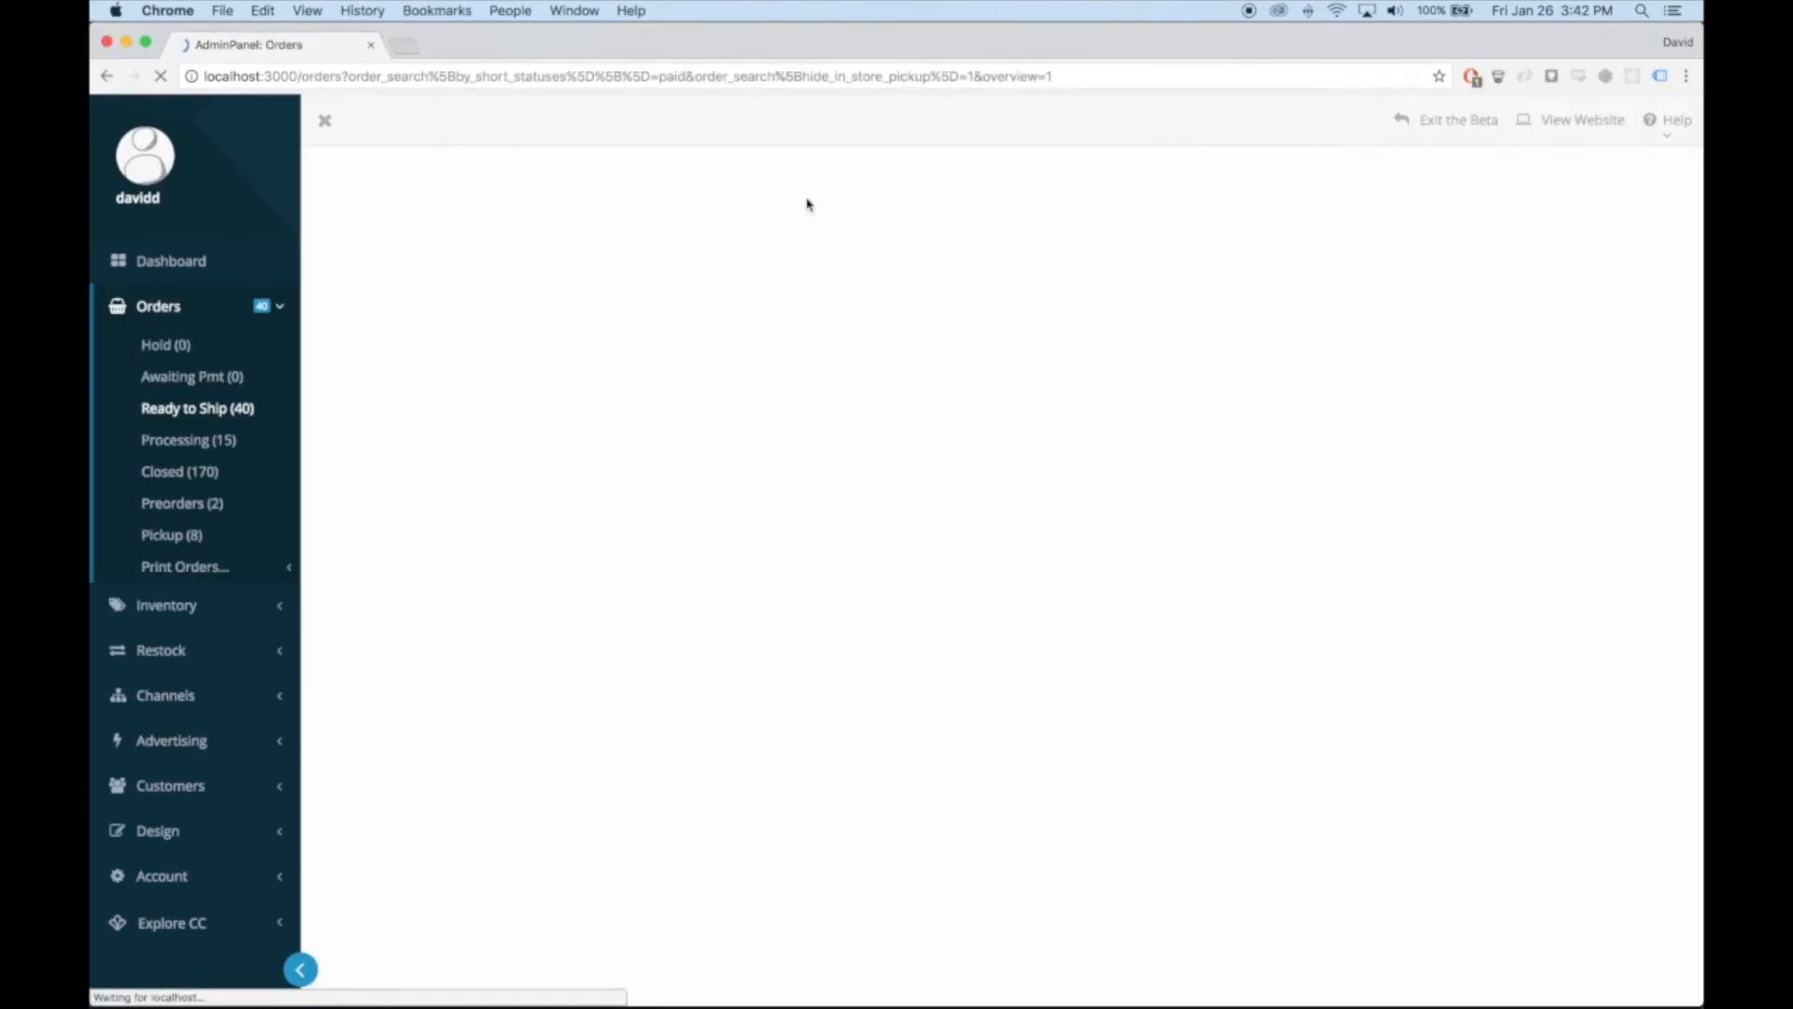
click(366, 364)
click(381, 312)
click(1028, 278)
click(1027, 278)
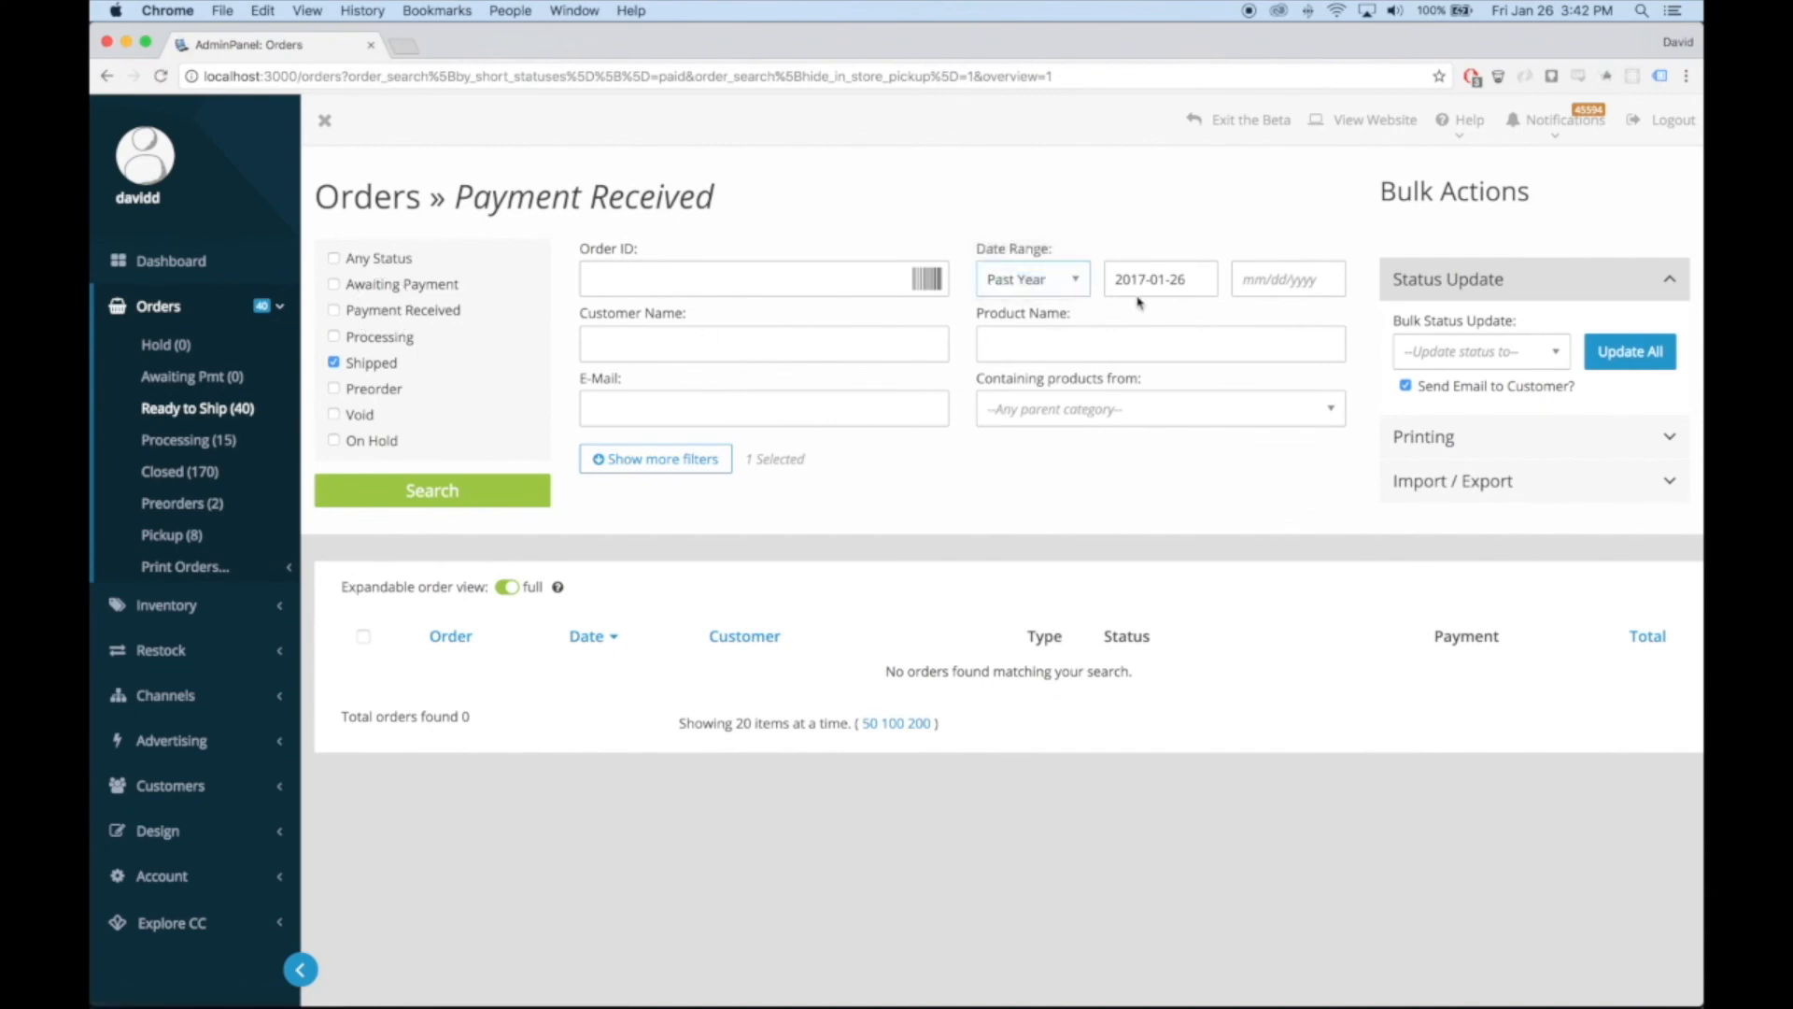
click(540, 487)
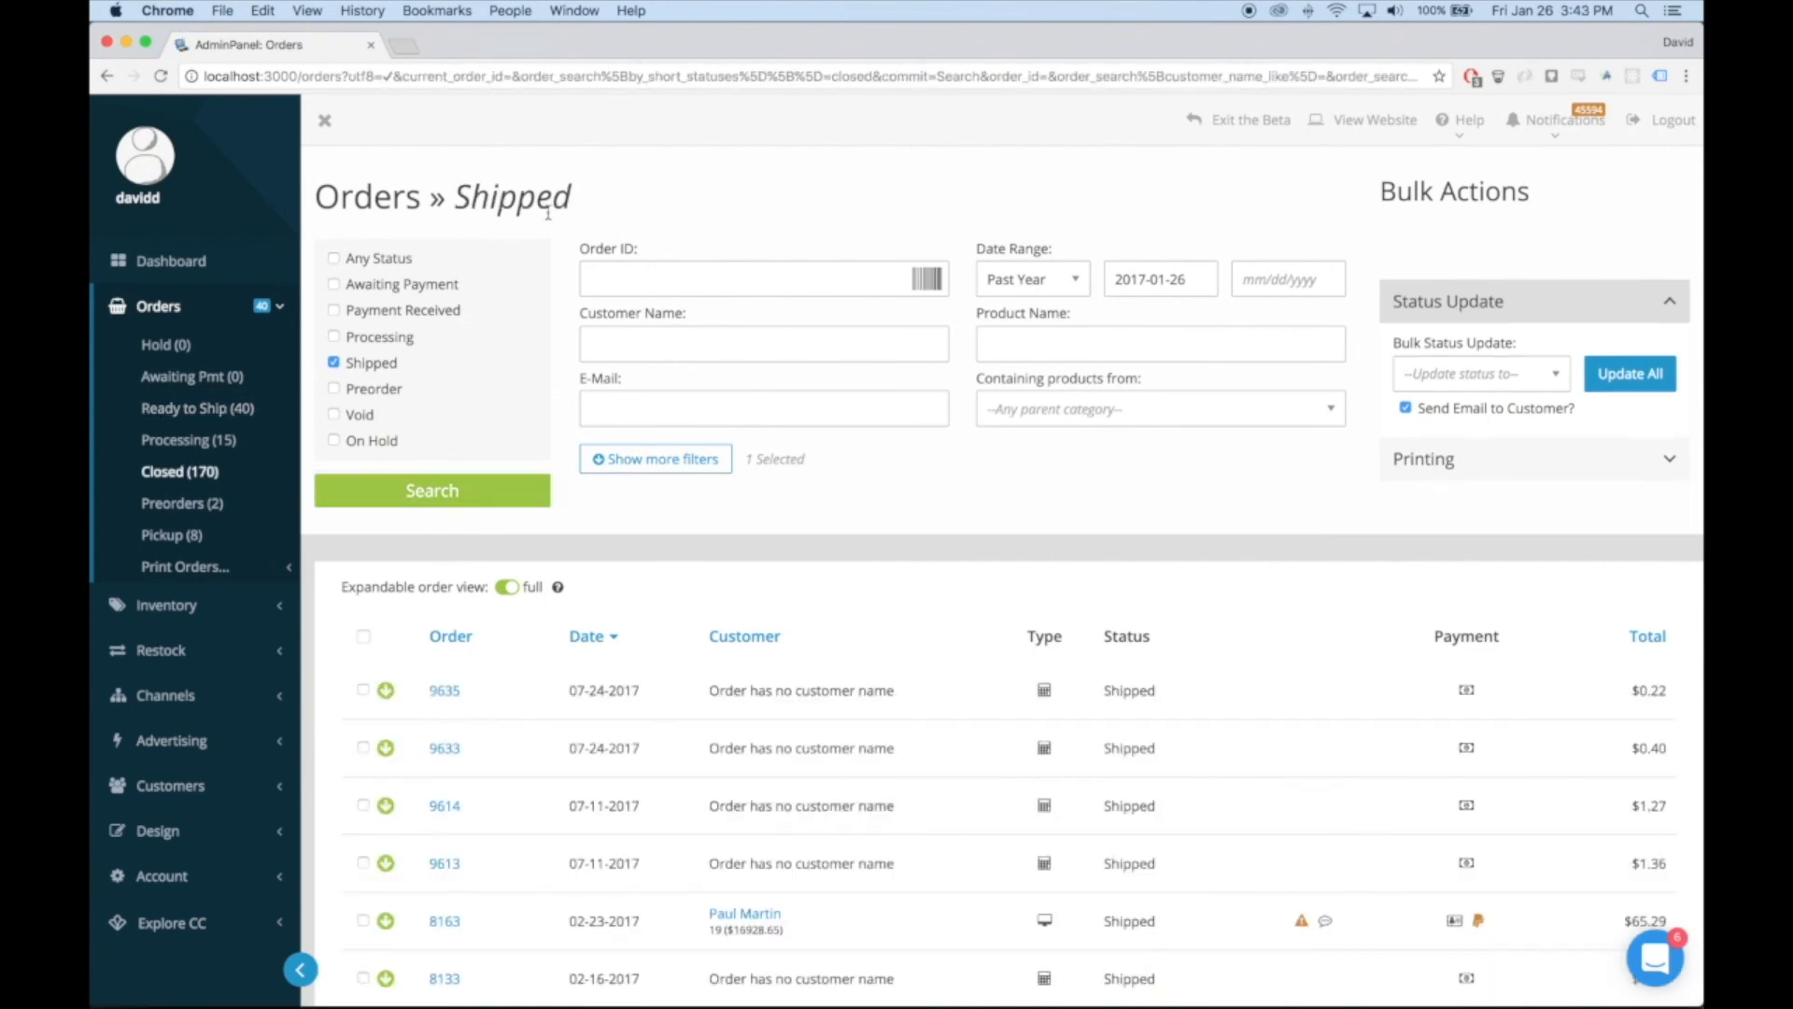
Try the expandable order view switch, leave it on full, and expand the first shipped order to look through its details
click(508, 594)
click(508, 590)
scroll(507, 738, down, 1)
scroll(508, 742, down, 1)
click(386, 483)
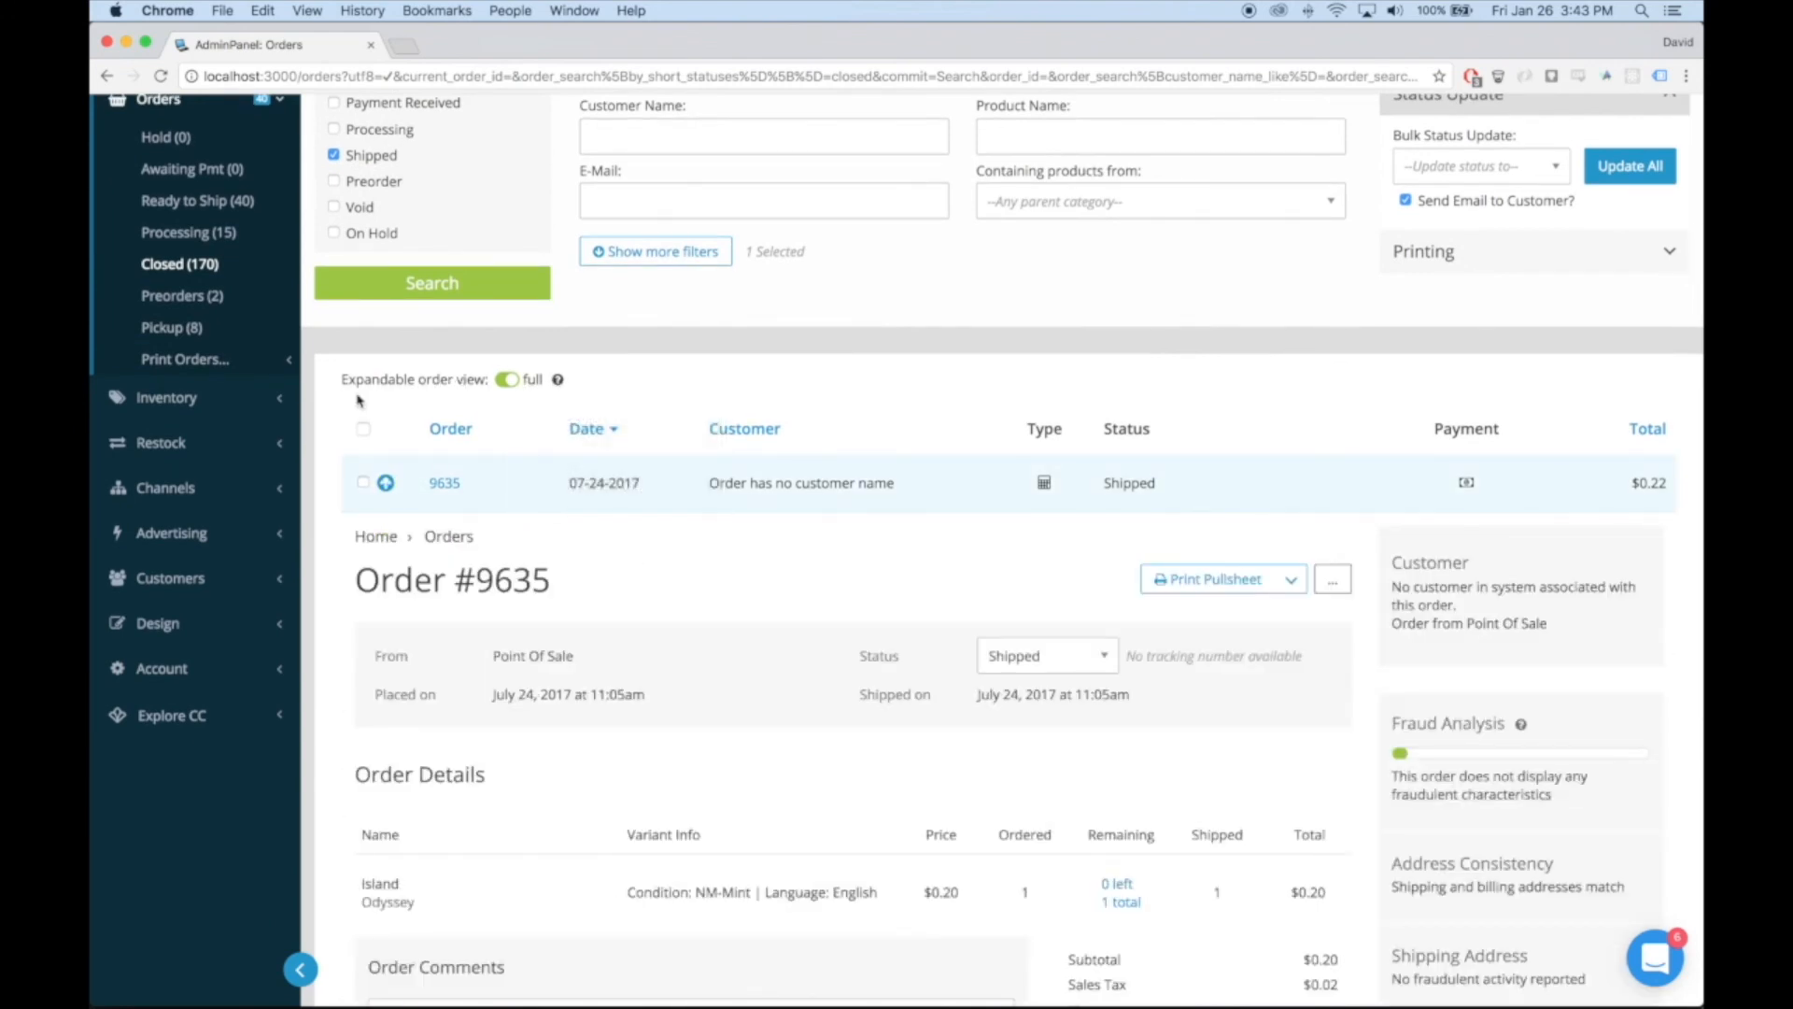
scroll(504, 397, down, 2)
scroll(403, 141, up, 5)
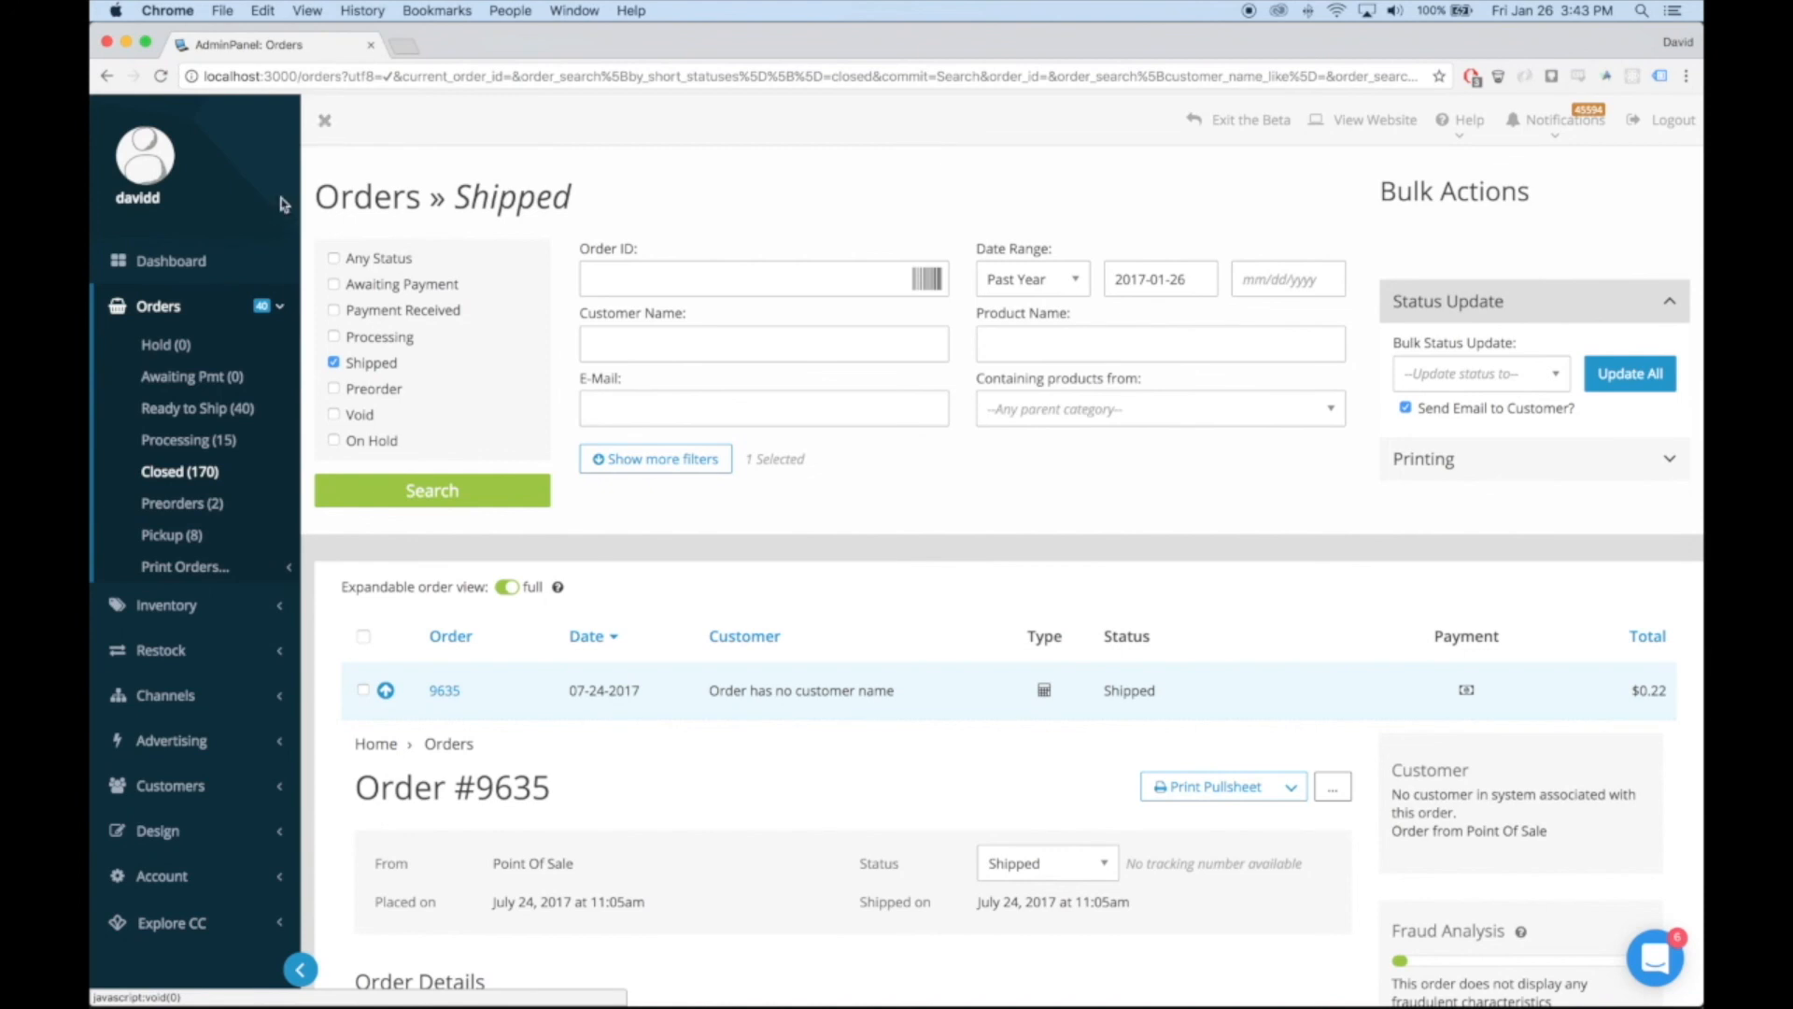
Hide the navigation sidebar on the orders page
click(326, 124)
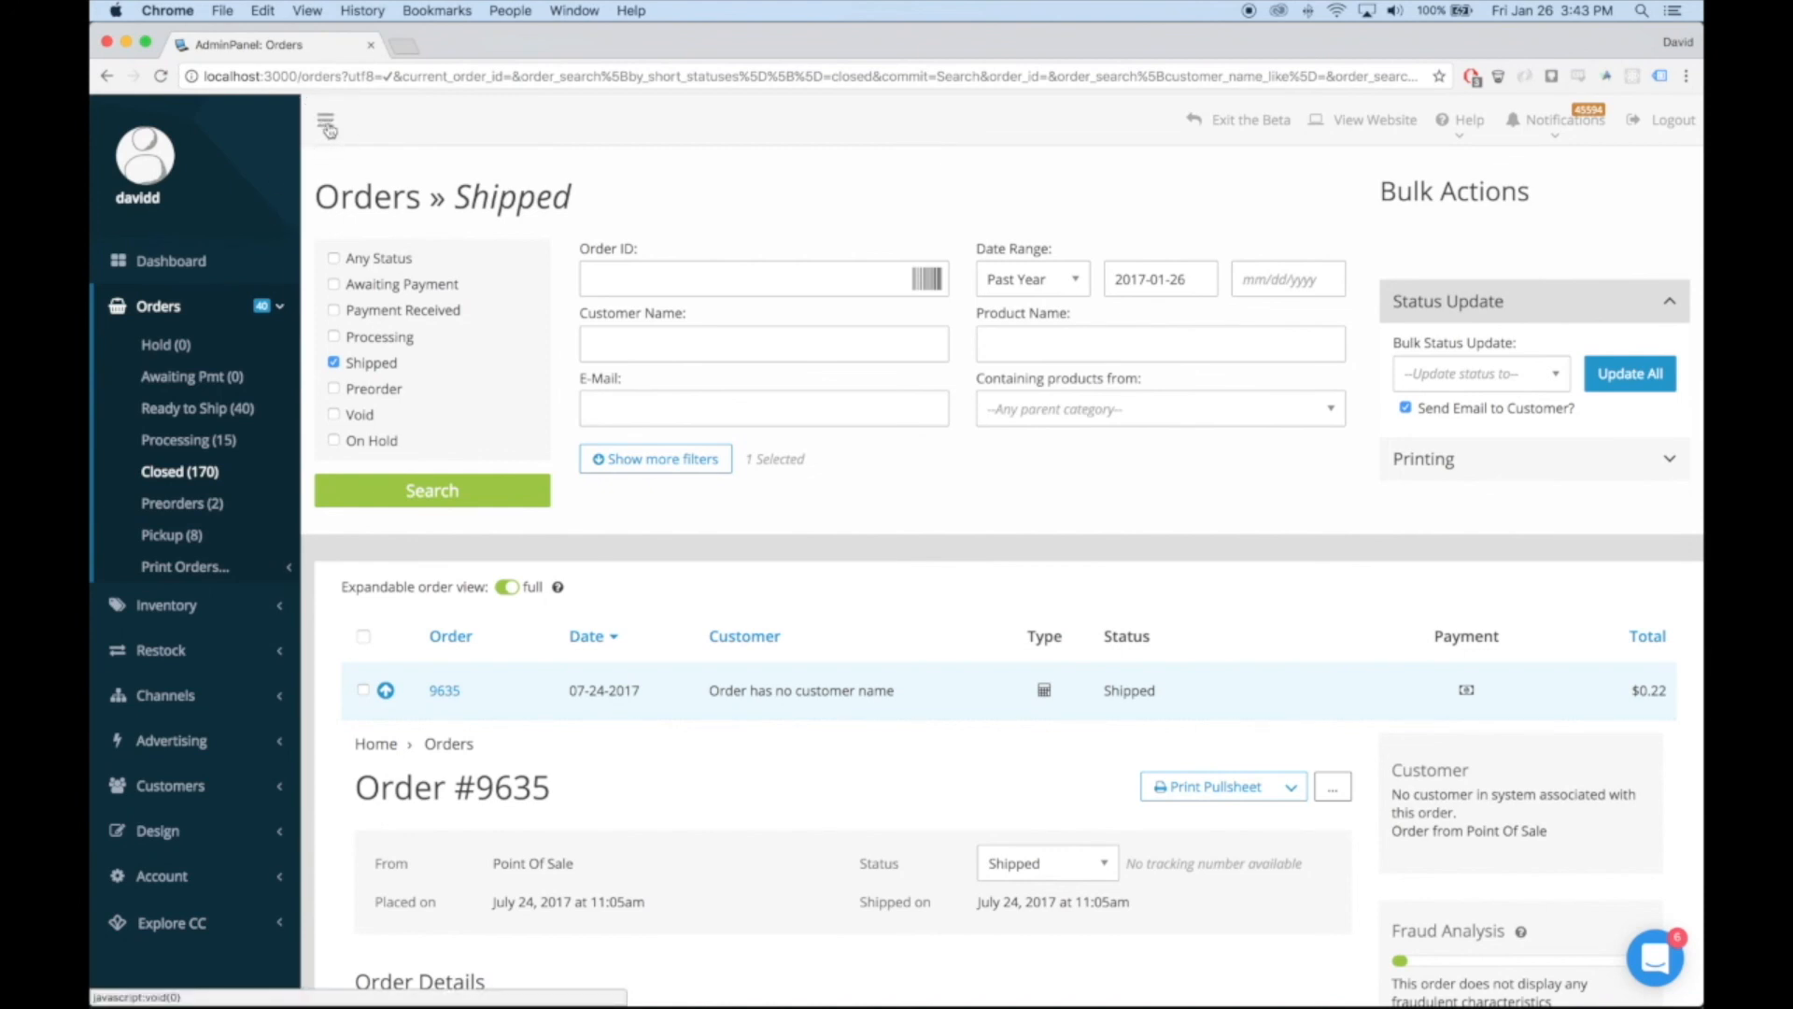